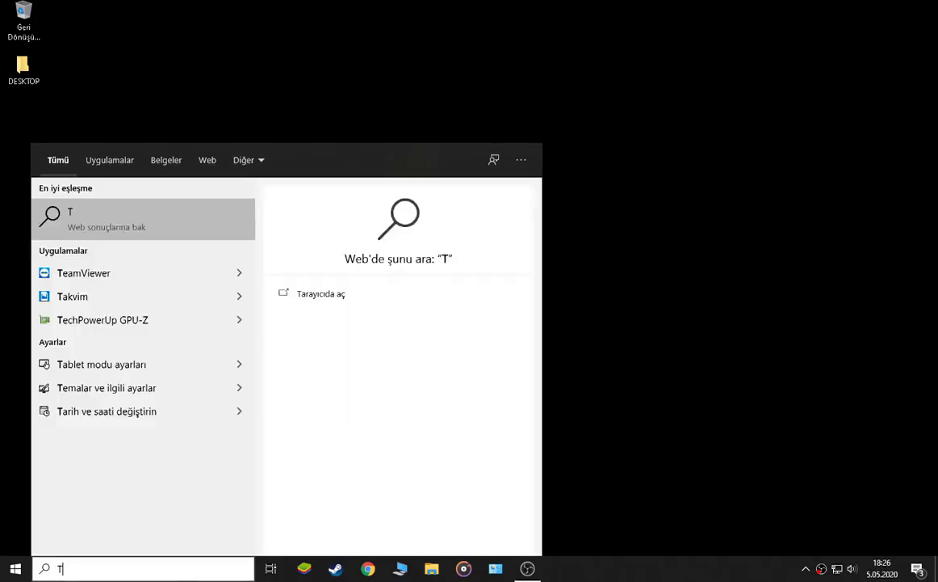
Open the temporary files list in the Windows storage settings and review the categories available for removal.
click(247, 226)
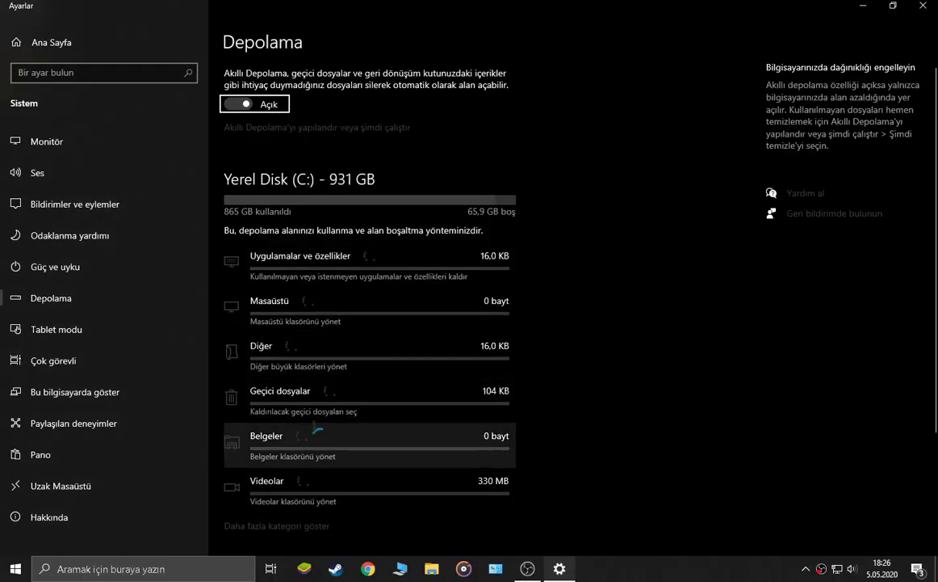
click(345, 387)
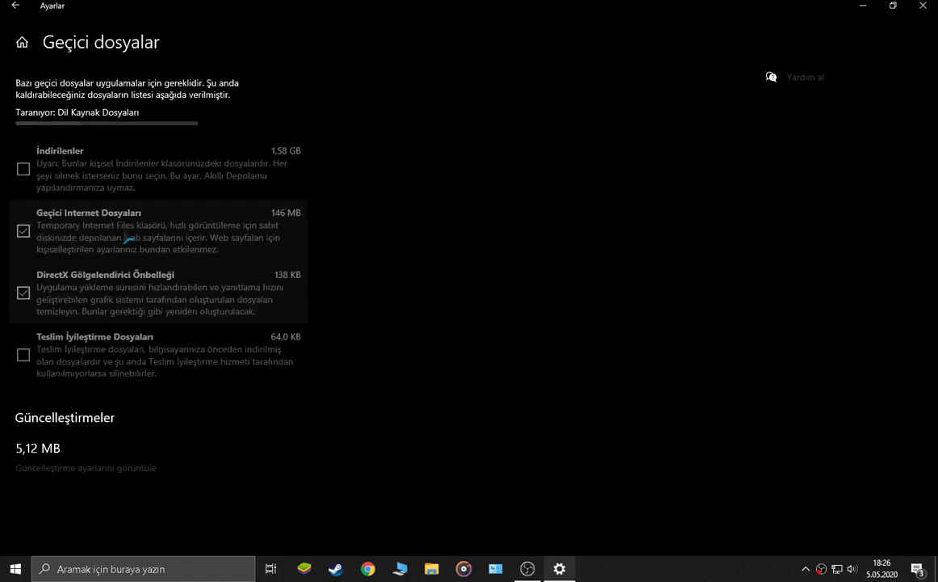
key(alt+Left)
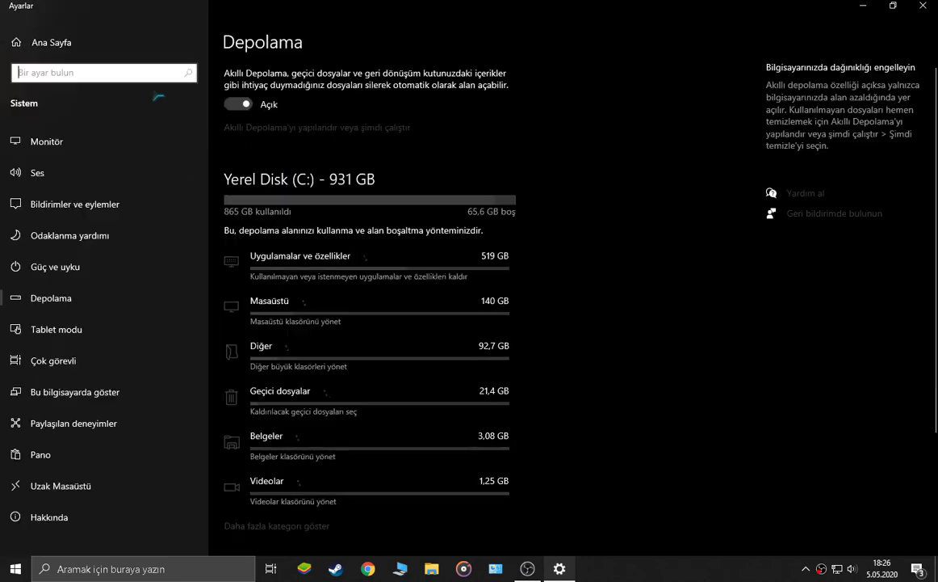
click(289, 400)
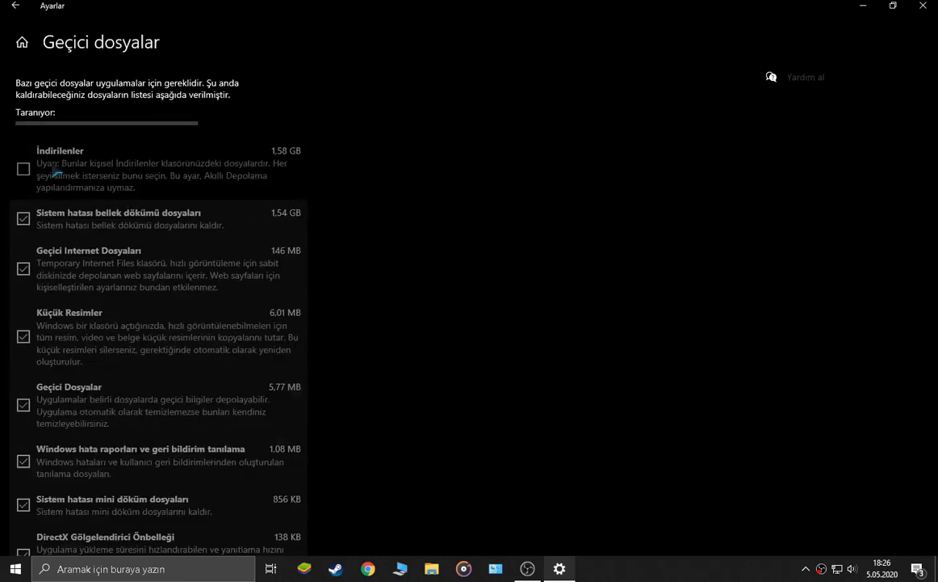
scroll(91, 285, down, 4)
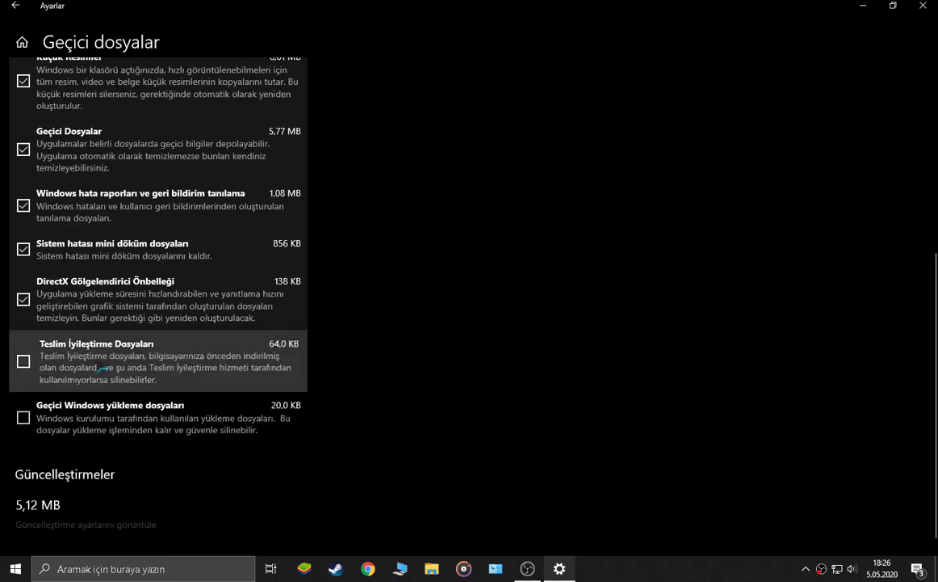
scroll(145, 242, up, 5)
click(46, 188)
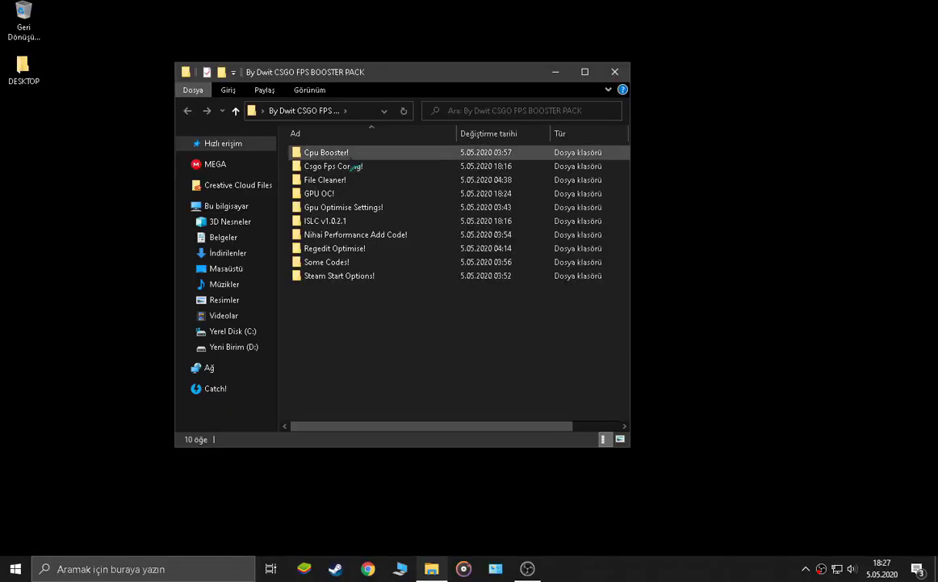
Run File Cleaner By Dwit.bat from the File Cleaner! folder as administrator and choose option 1, Delete Temp Files.
double_click(339, 179)
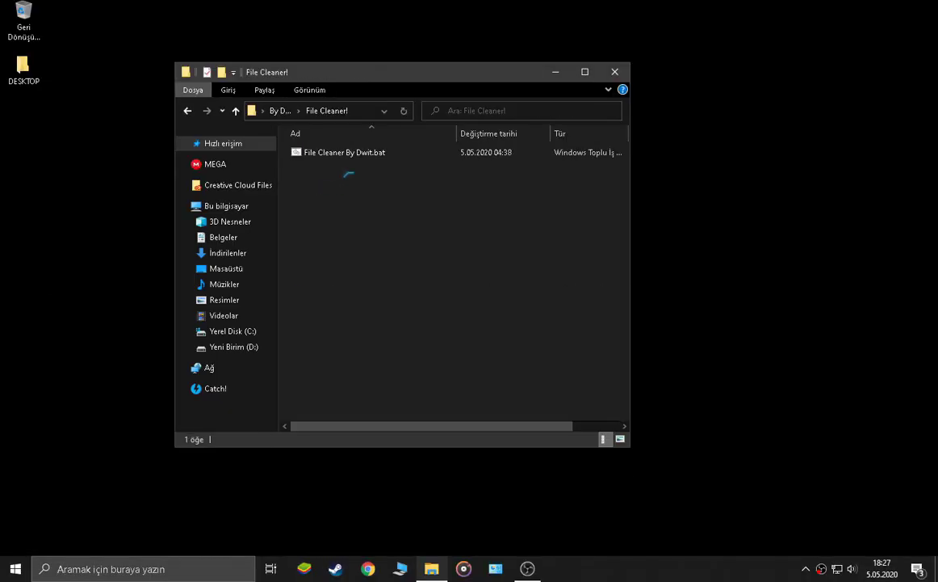
right_click(343, 153)
click(398, 201)
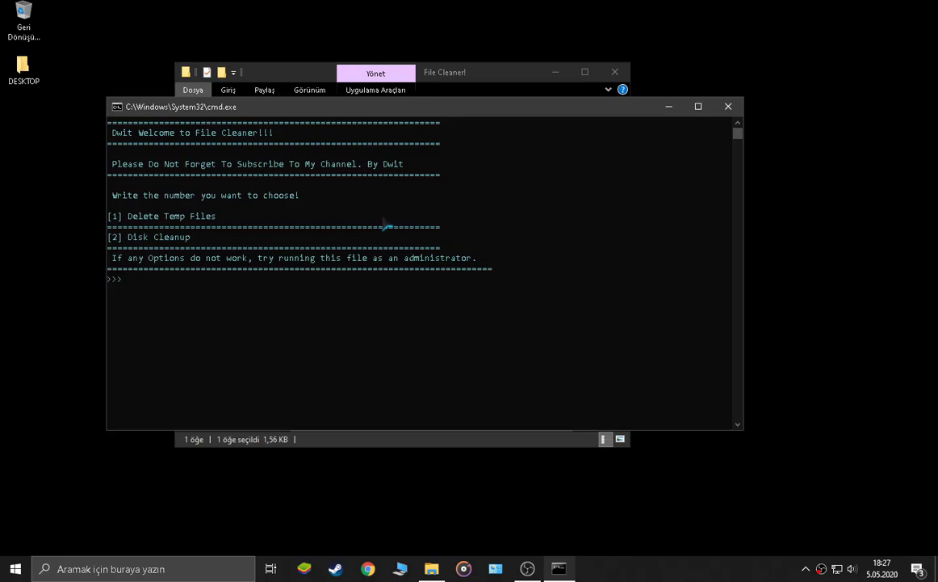
text(1)
key(Return)
Delete all files in the Windows Prefetch folder and close its window.
key(ctrl+a)
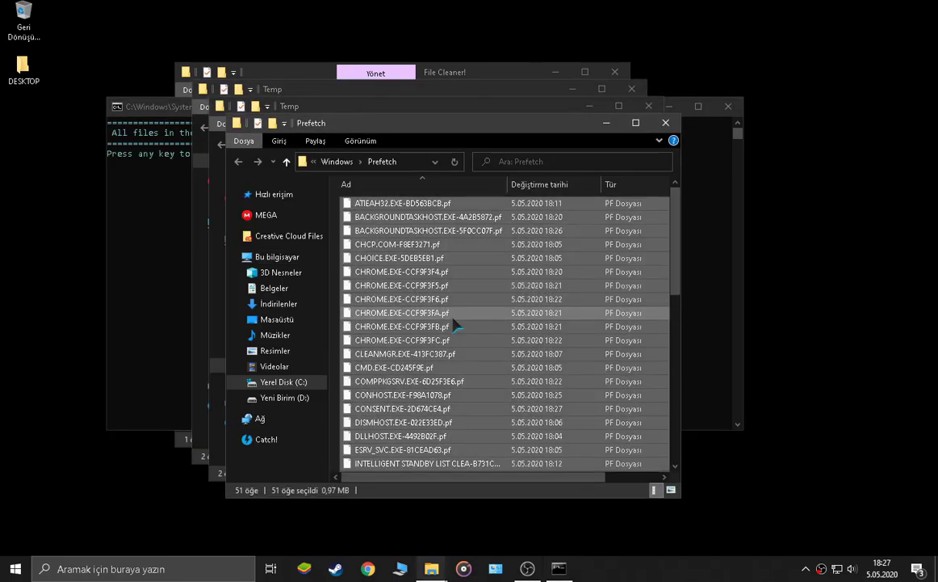
key(Delete)
click(503, 297)
key(ctrl+w)
Delete all files in the Windows Temp folder and close its window.
key(ctrl+a)
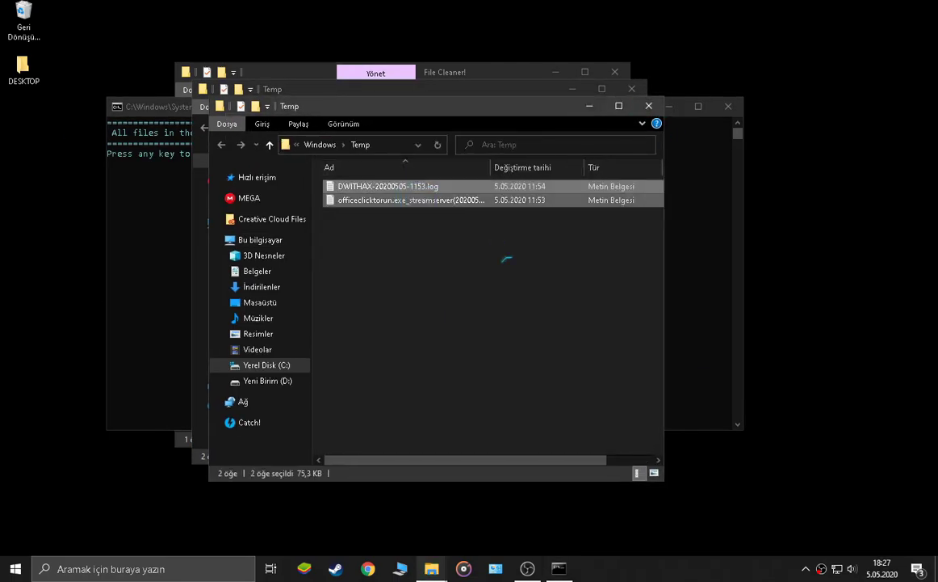
key(Delete)
click(498, 247)
key(ctrl+w)
Try to delete everything in the Local Temp folder, continuing with administrator permission, and close the folder window.
key(ctrl+a)
key(Delete)
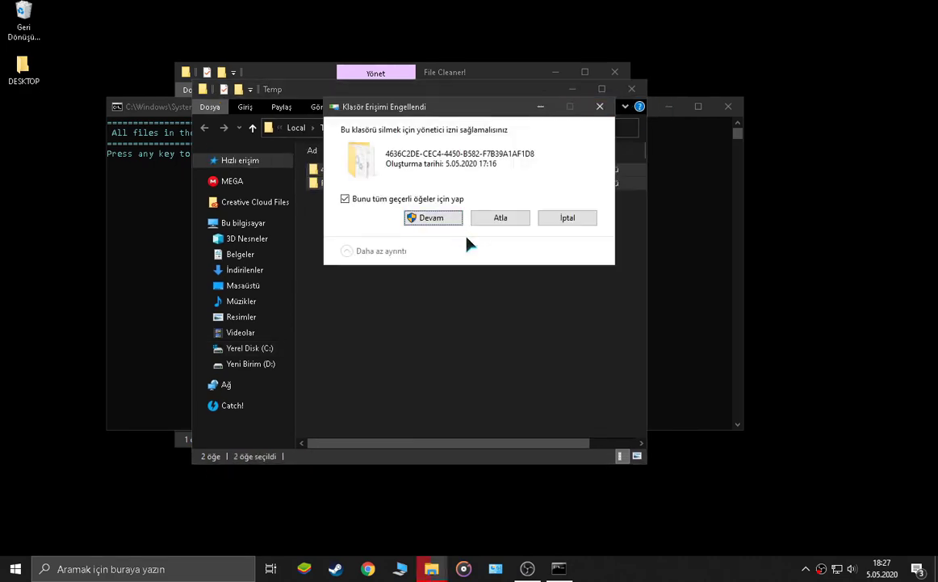
click(423, 212)
click(568, 223)
key(ctrl+w)
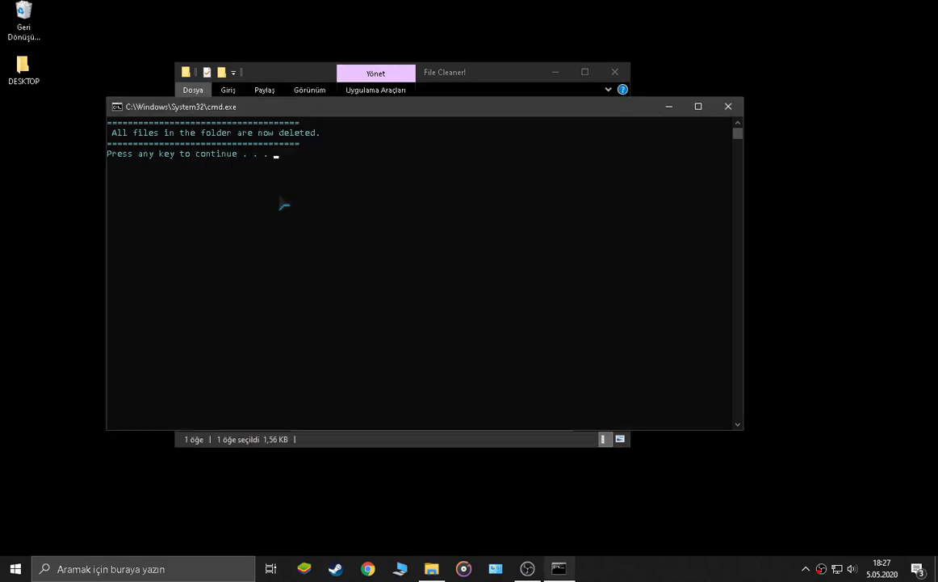
Start the cleaner script's Disk Cleanup option for drive C: and close the File Cleaner! folder window.
key(Return)
click(427, 307)
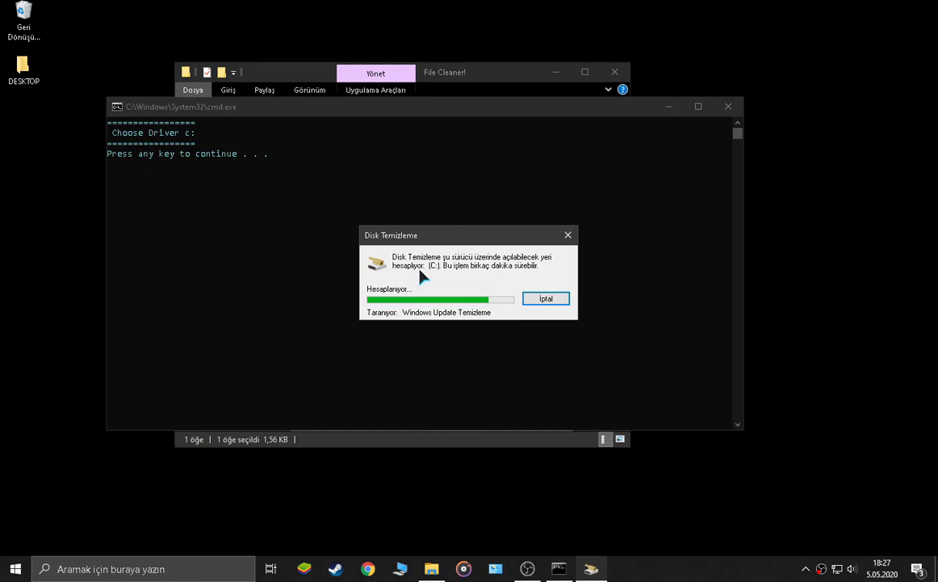
click(517, 95)
key(alt+Up)
key(ctrl+w)
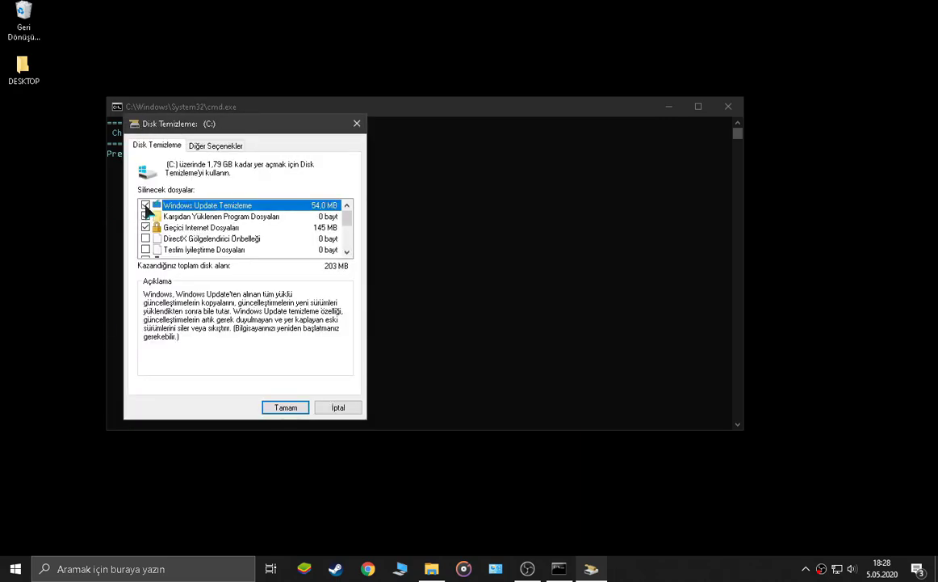
Review the file categories for drive C: in Disk Cleanup and run the cleanup on the ticked ones.
scroll(160, 254, down, 2)
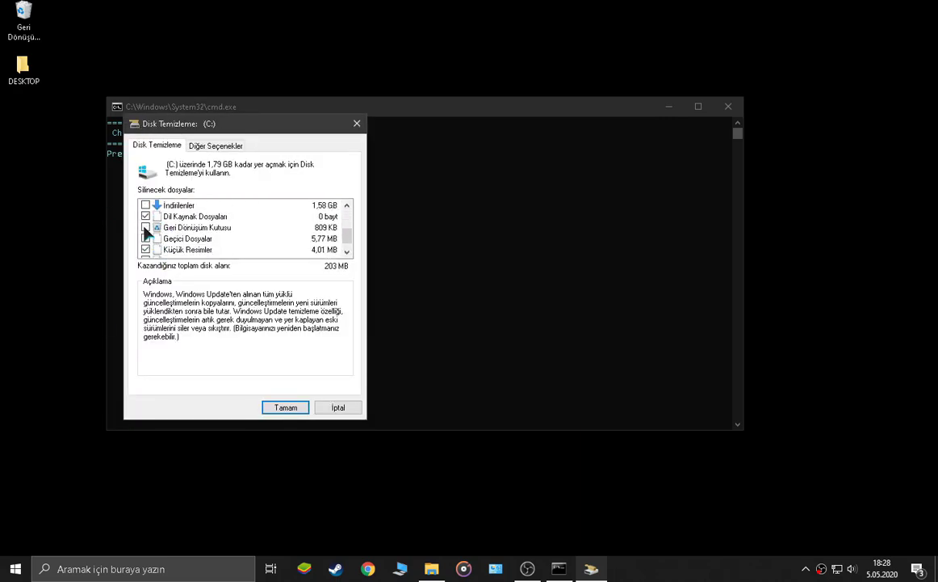
scroll(160, 253, down, 1)
click(286, 407)
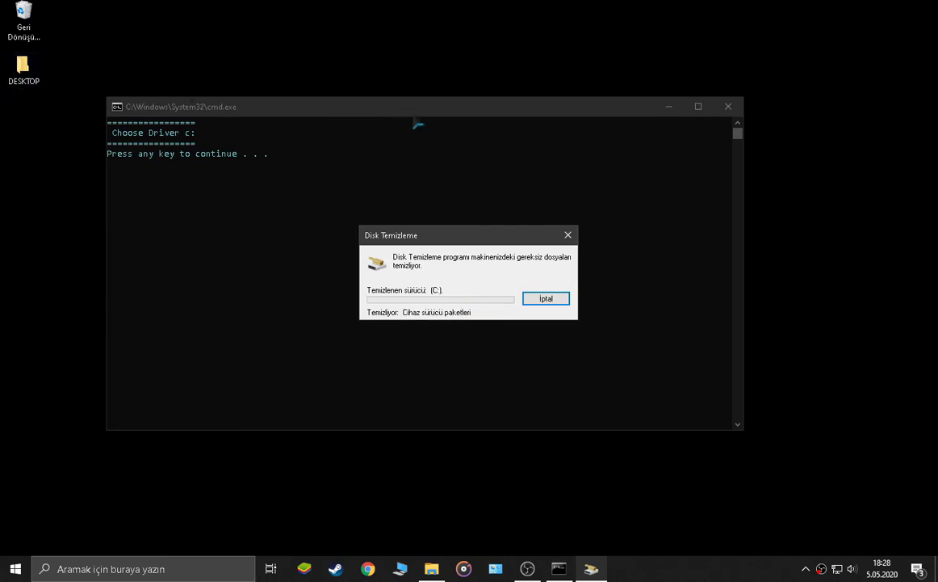
key(Return)
Place the By Dwit CSGO FPS BOOSTER PACK folder on the desktop and open it.
drag(398, 157, 33, 129)
drag(273, 143, 619, 347)
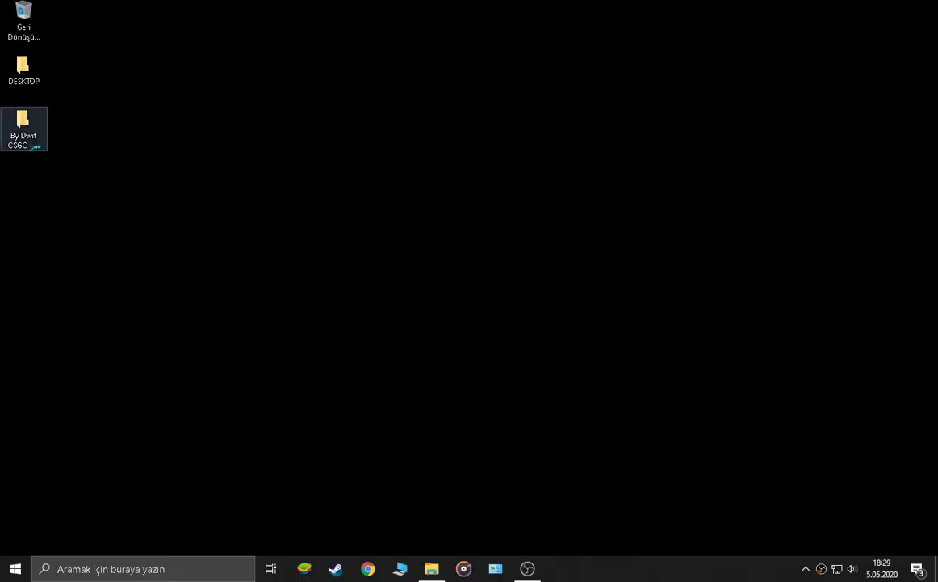
double_click(23, 130)
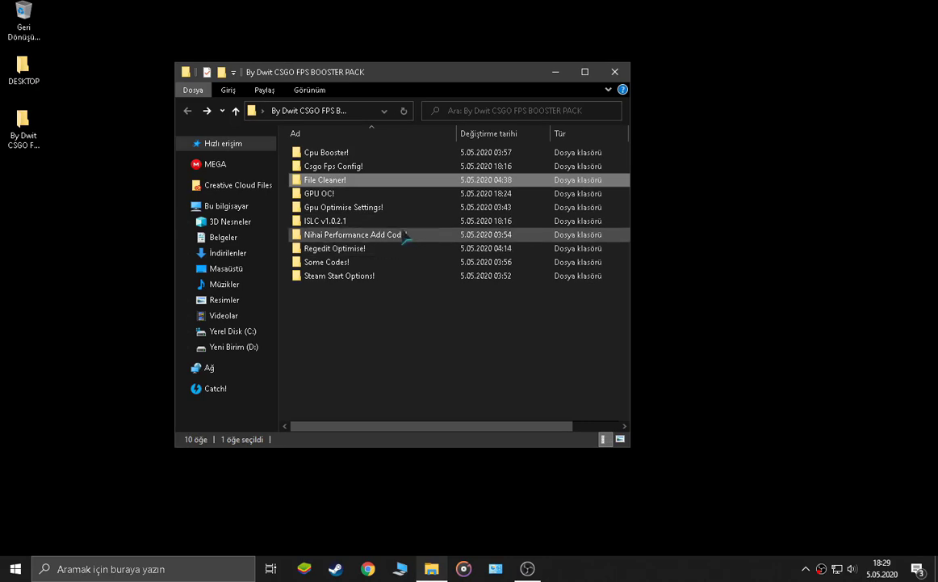
Copy dwitfps.cfg from the Csgo Fps Config! folder.
double_click(332, 167)
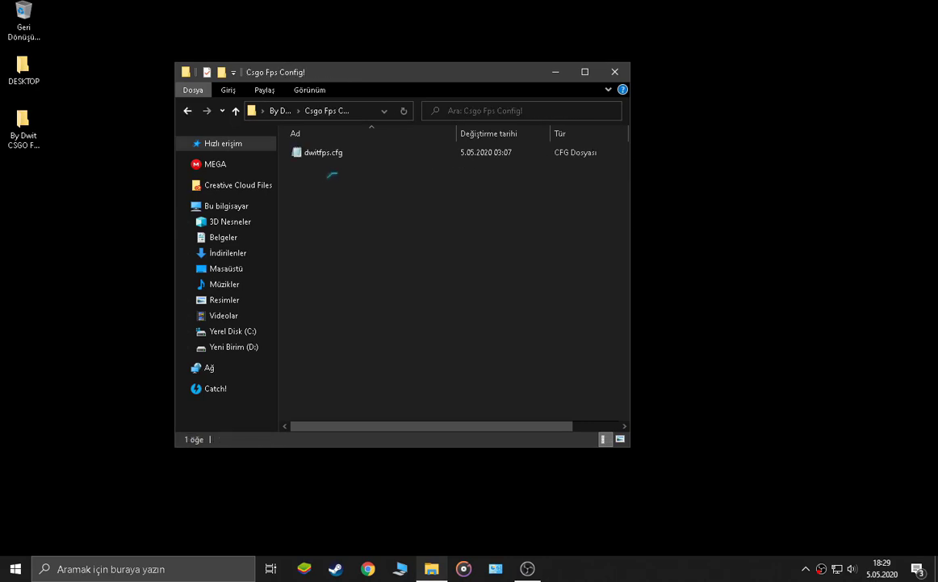
right_click(323, 155)
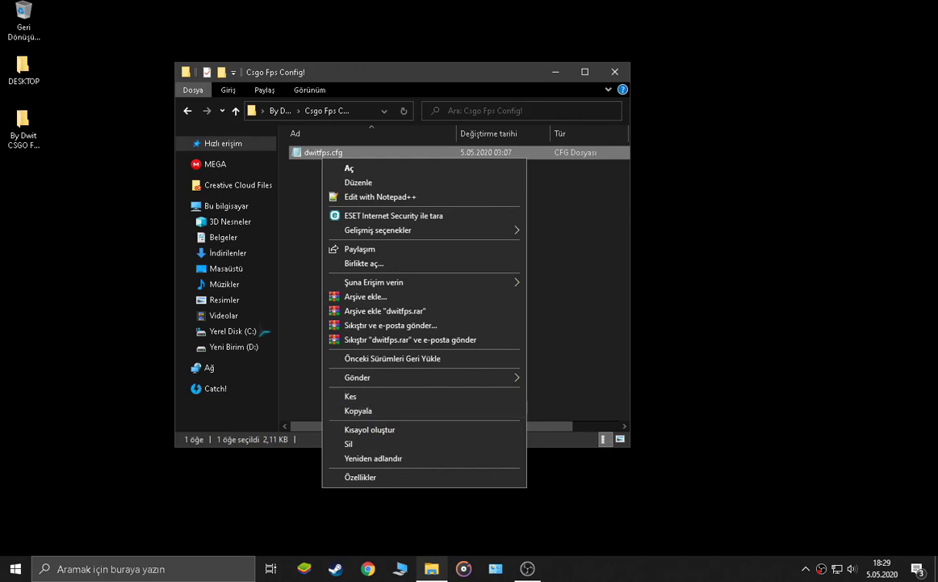
click(355, 410)
Open the Steam folder inside Program Dosyaları (x86) on drive C:.
click(239, 333)
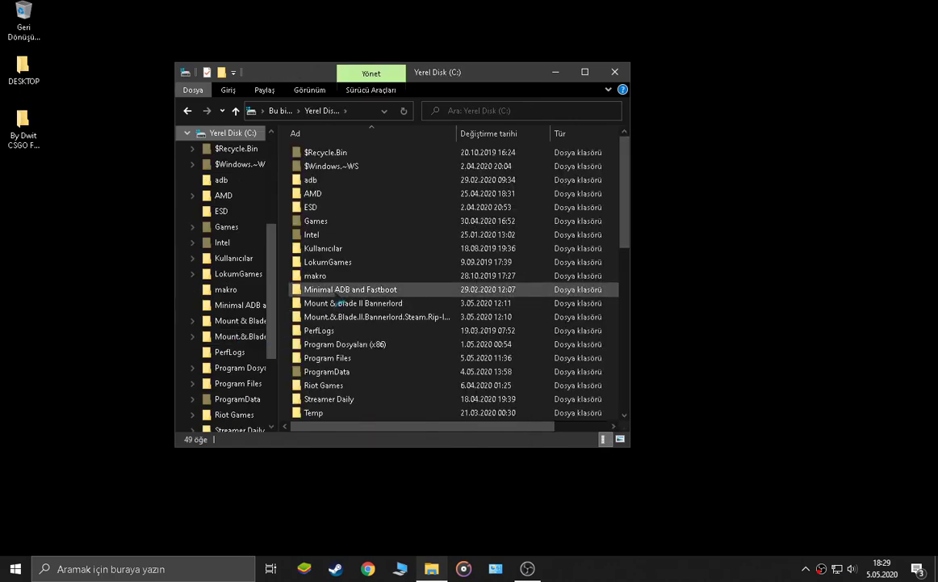
scroll(377, 211, up, 1)
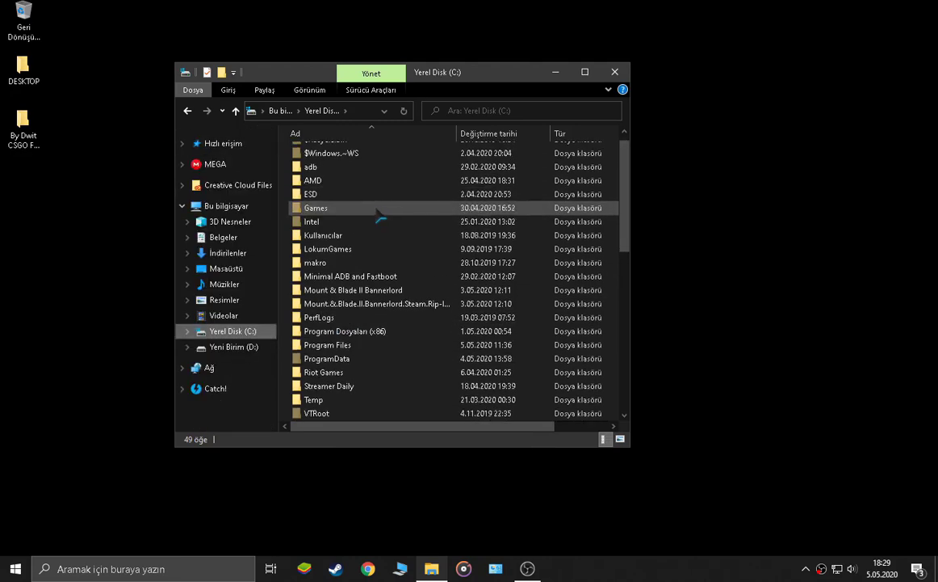
scroll(314, 209, down, 3)
scroll(368, 251, up, 1)
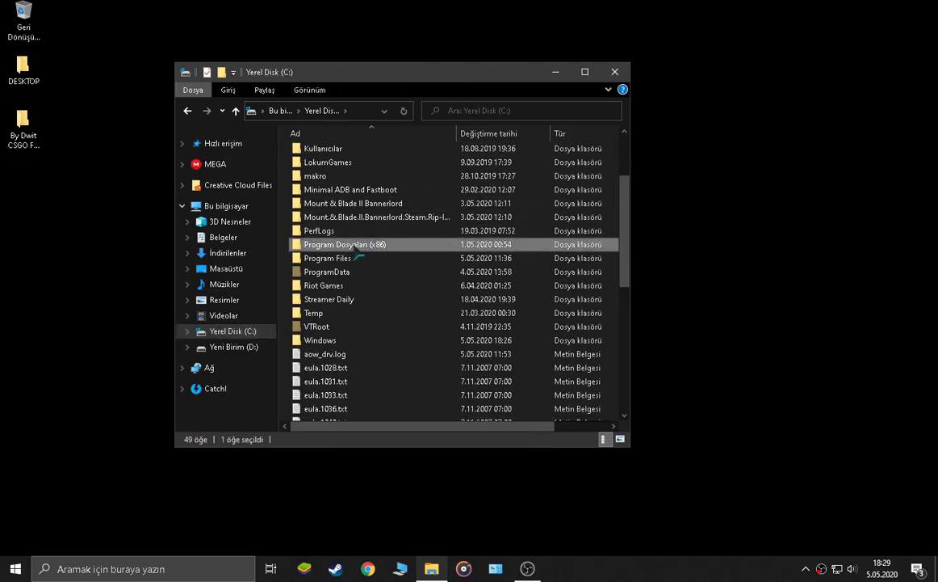
double_click(353, 244)
scroll(363, 259, down, 10)
click(334, 223)
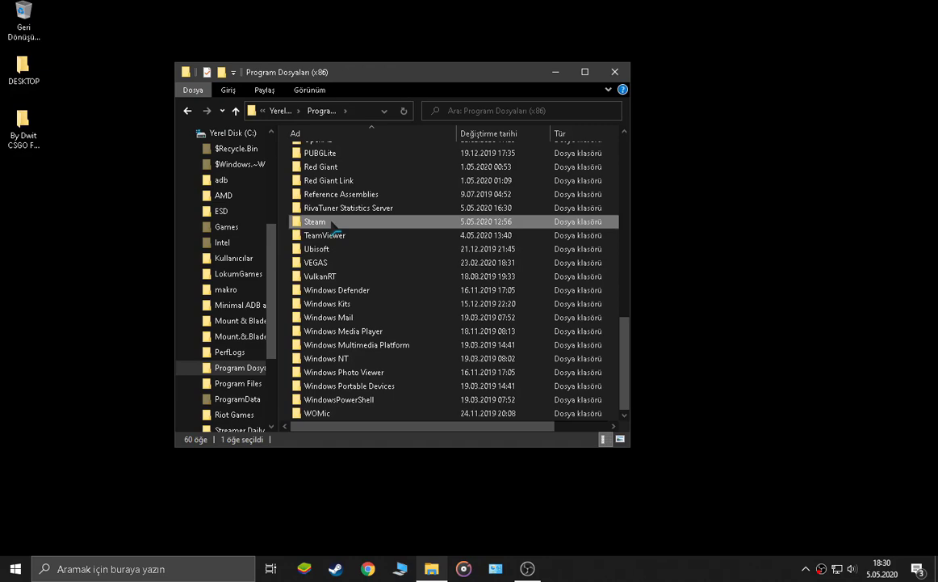
double_click(333, 223)
Open the Counter-Strike Global Offensive cfg folder under steamapps, common, through its csgo folder.
scroll(348, 242, down, 4)
double_click(333, 283)
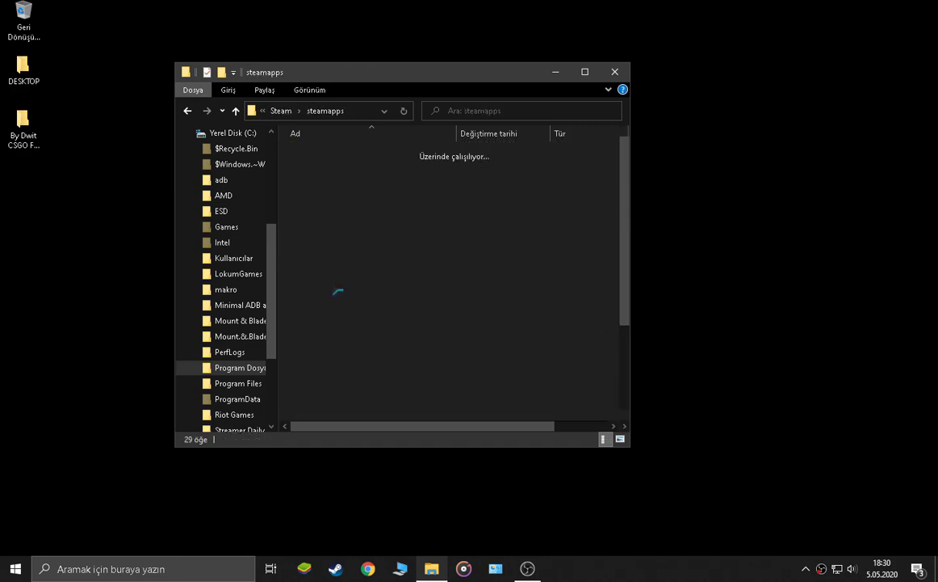
double_click(333, 152)
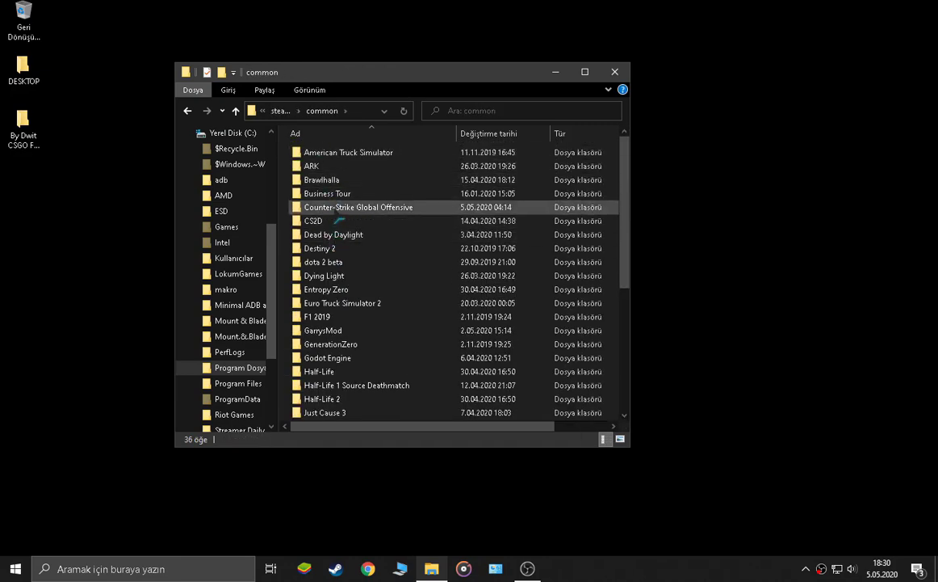
double_click(334, 207)
double_click(322, 165)
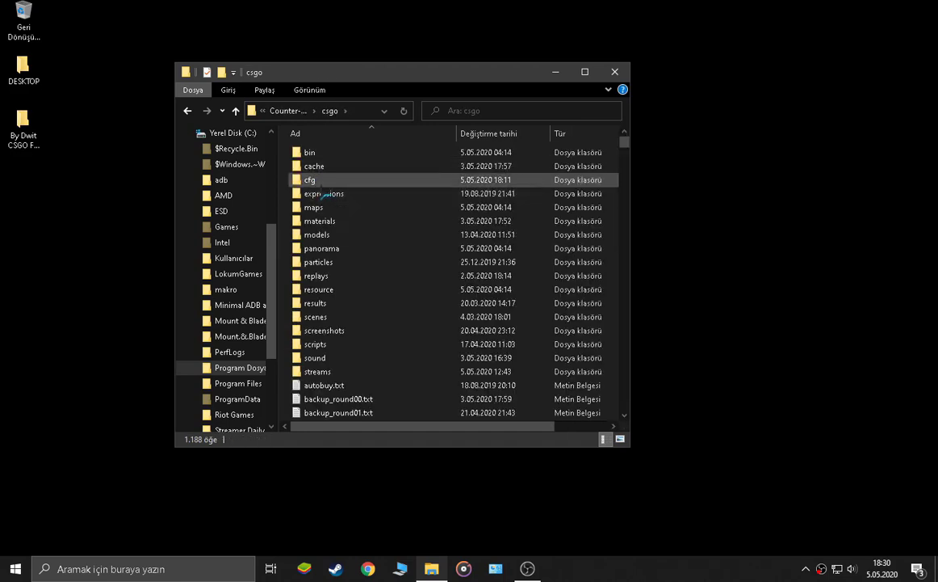
double_click(320, 182)
Paste dwitfps.cfg into the cfg folder, replacing the existing file, and close the window.
key(ctrl+v)
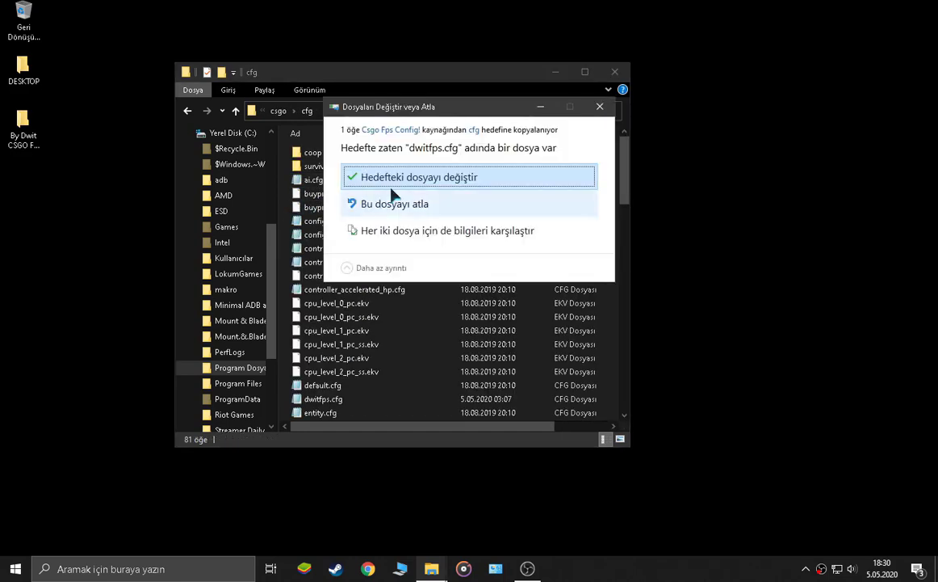
click(361, 180)
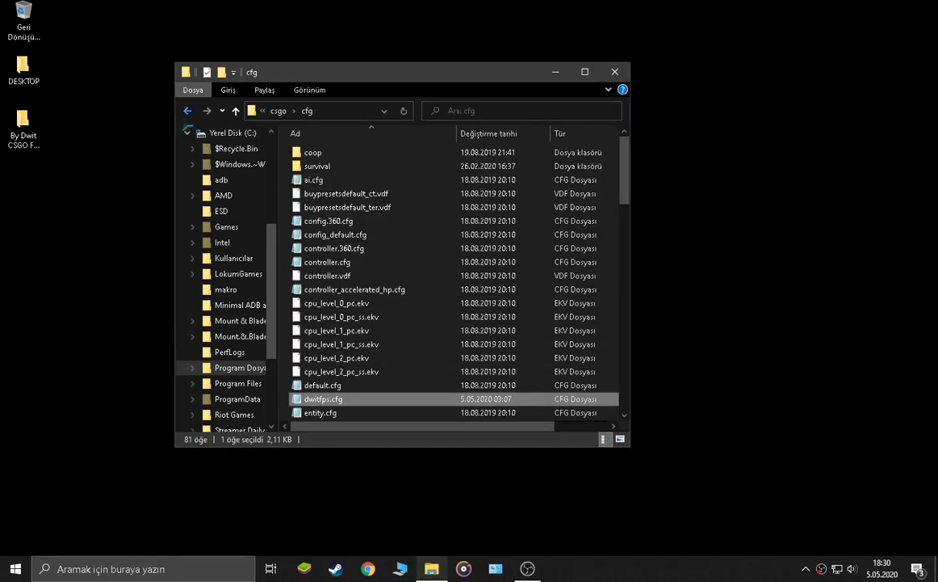
scroll(218, 214, up, 5)
click(615, 72)
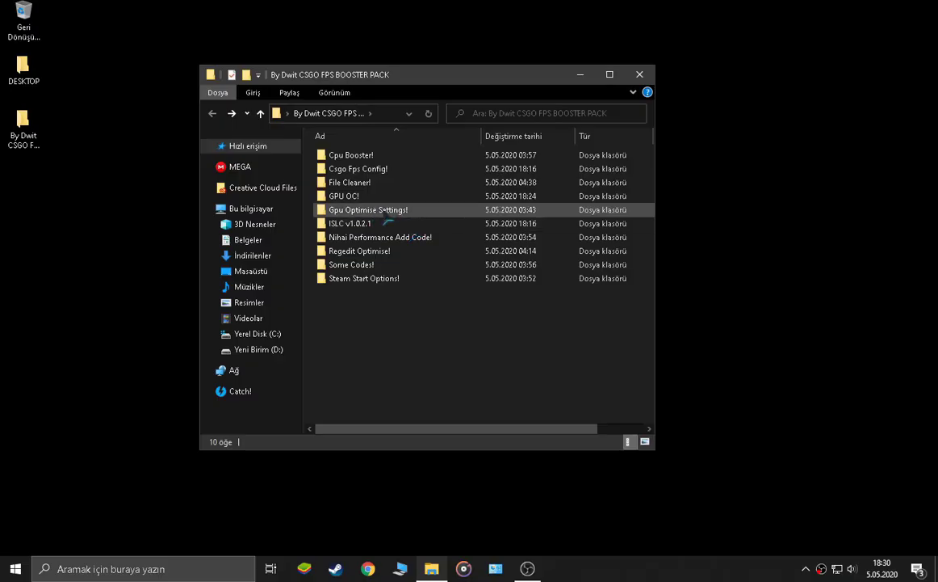
Open the booster pack's Gpu Optimise Settings! folder and select the Amd Optimise Settings folder.
click(386, 211)
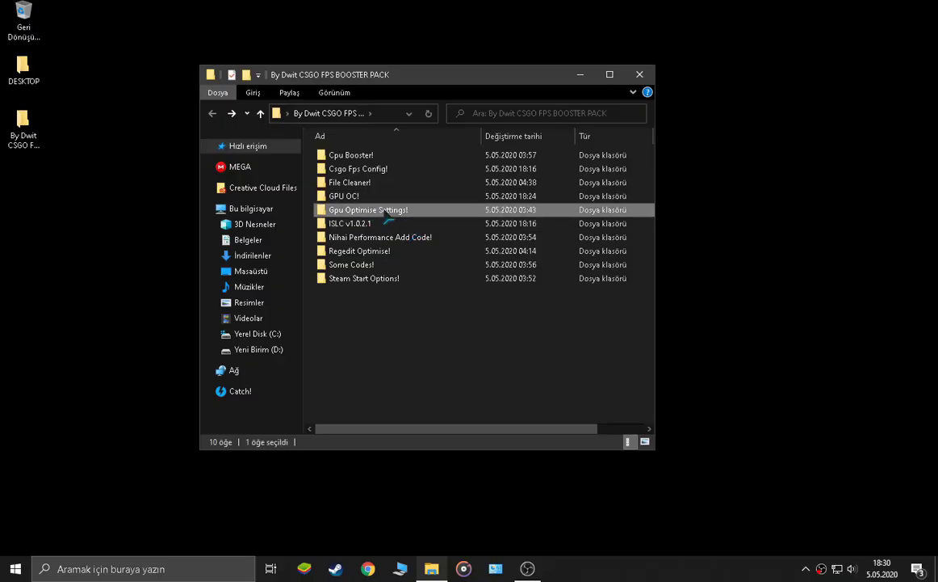
key(F2)
double_click(438, 211)
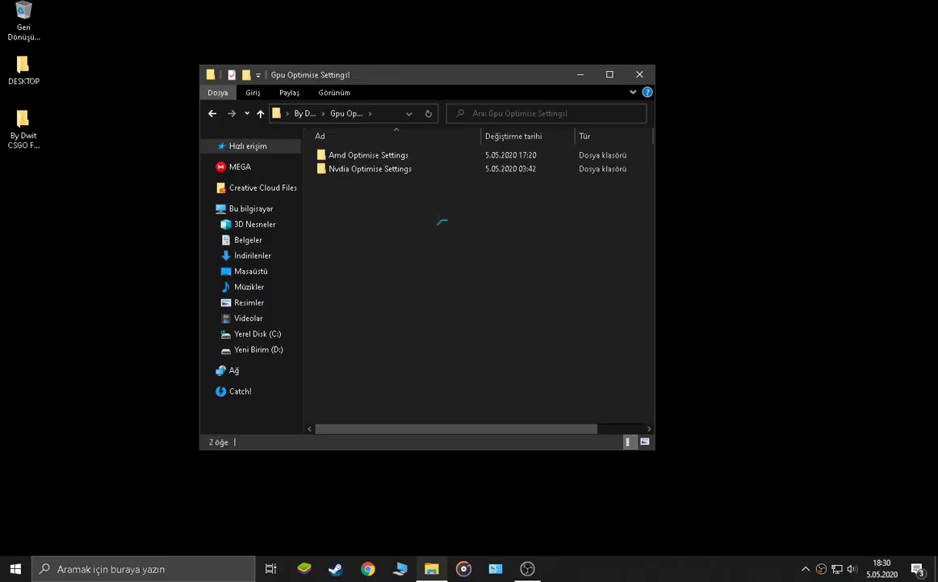
click(364, 155)
click(353, 169)
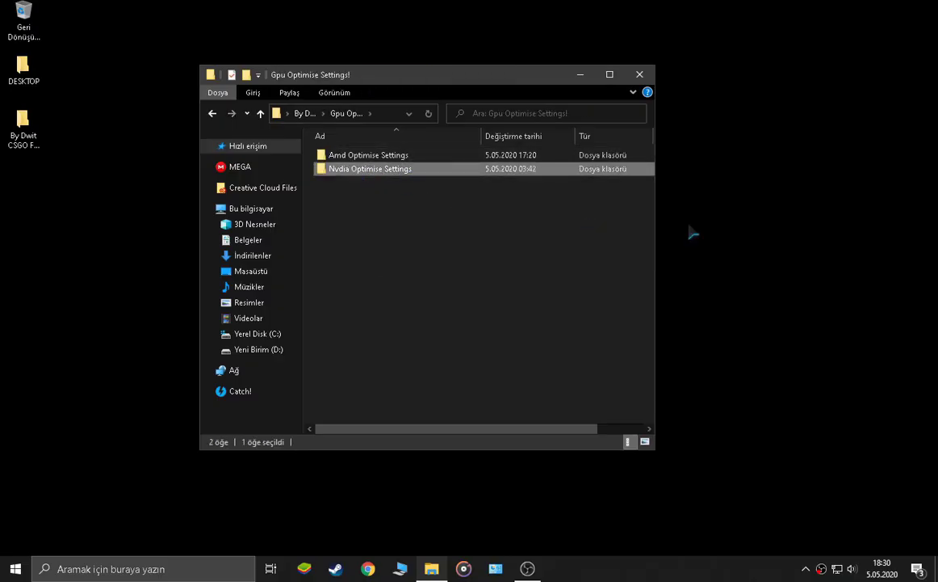
right_click(724, 226)
click(414, 157)
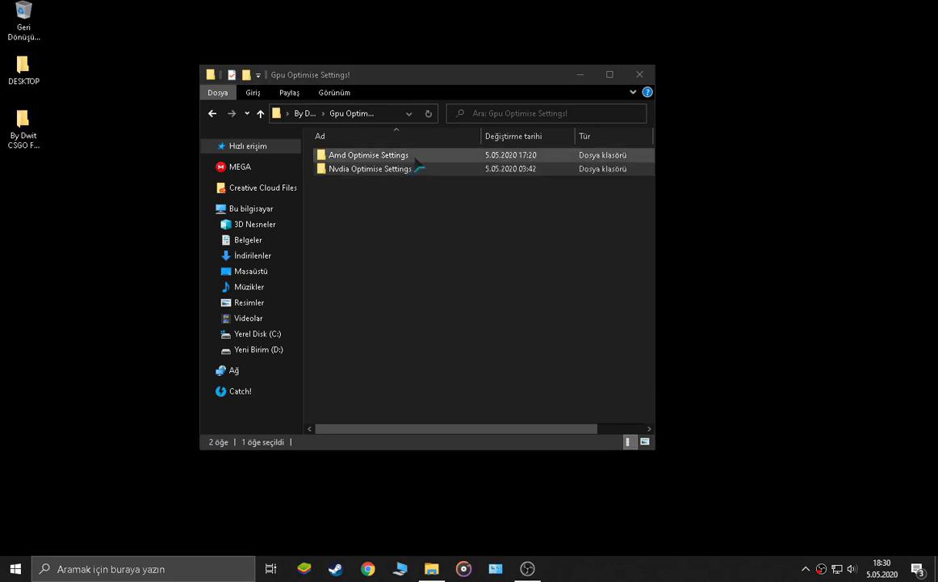
click(408, 155)
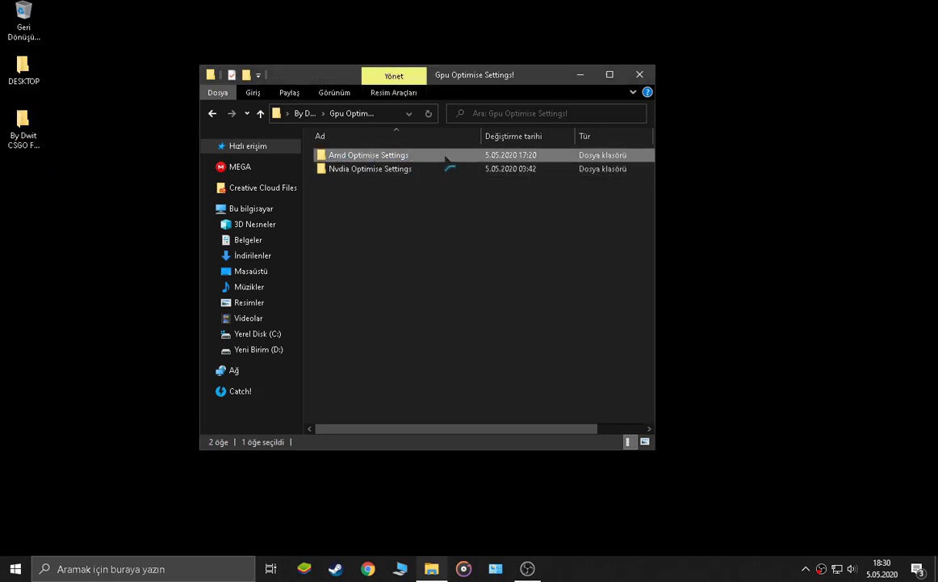
Review the AMD reference image 1.png and the contents of the Nvdia Optimise Settings folder, returning to the booster pack's main folder.
double_click(450, 156)
double_click(355, 172)
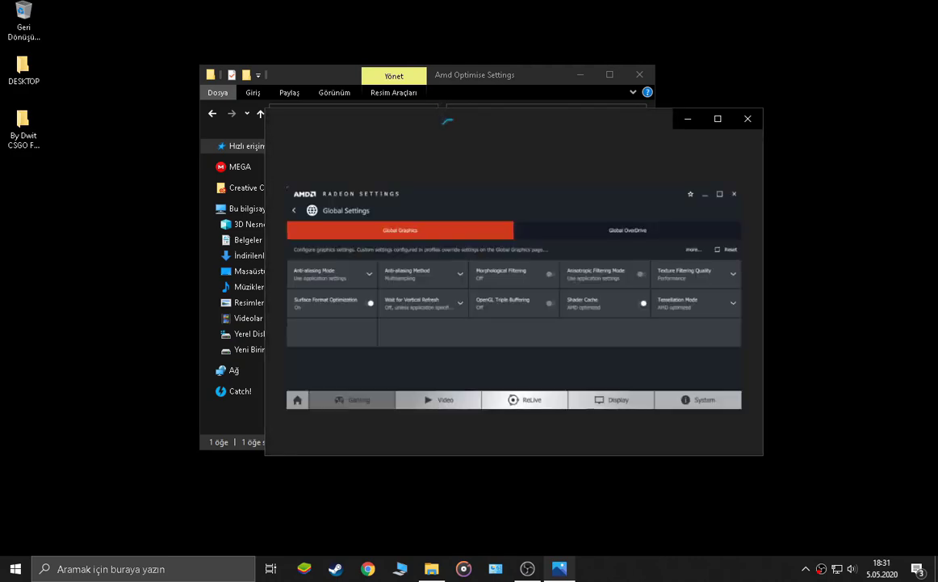
key(alt+F4)
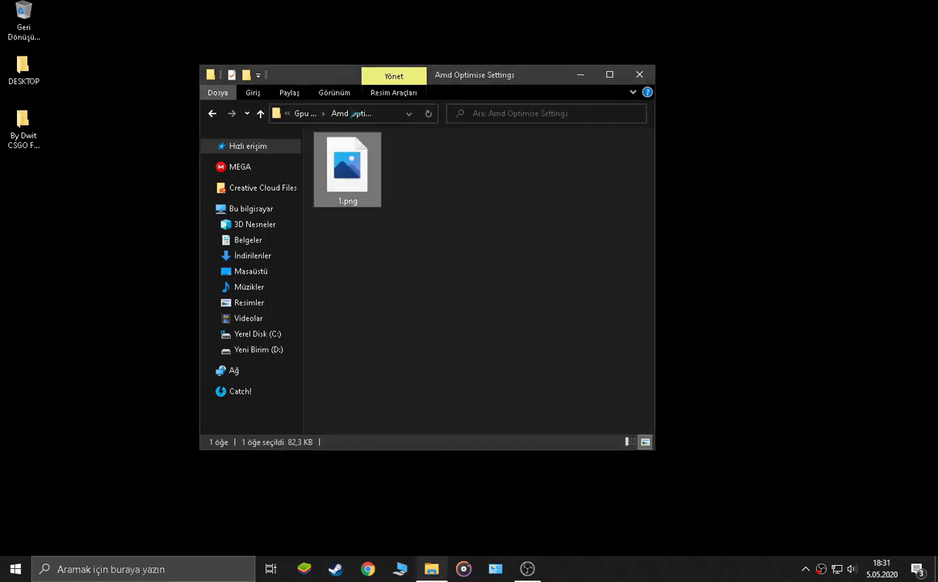
click(212, 113)
double_click(339, 170)
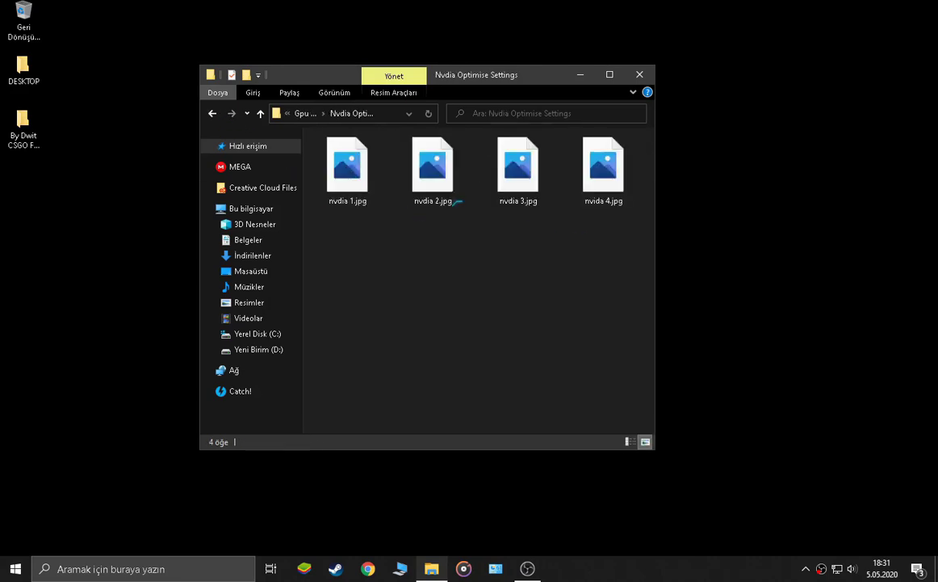
key(alt+Left)
key(Return)
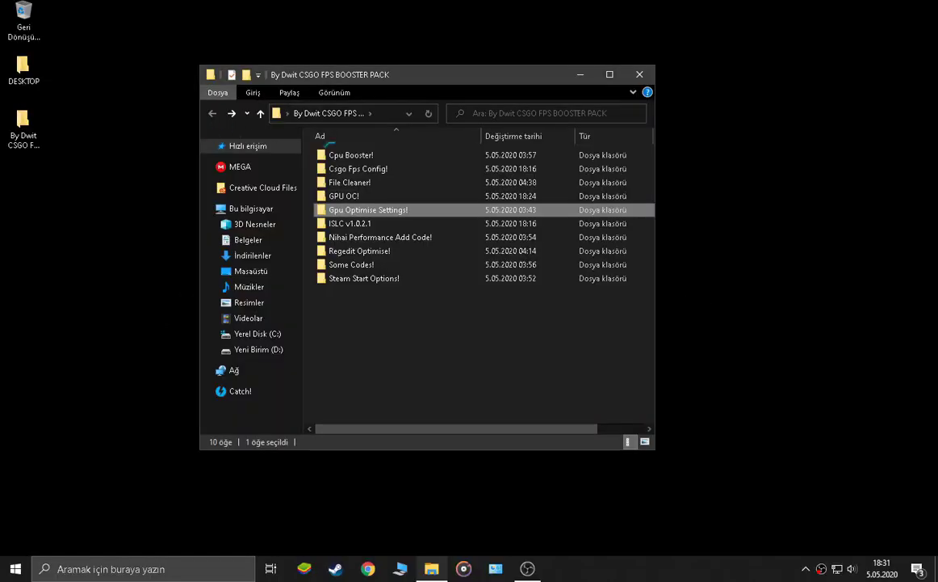
Open Nihai Performance Code.txt from the Nihai Performance Add Code! folder and copy its powercfg -duplicatescheme command.
double_click(335, 237)
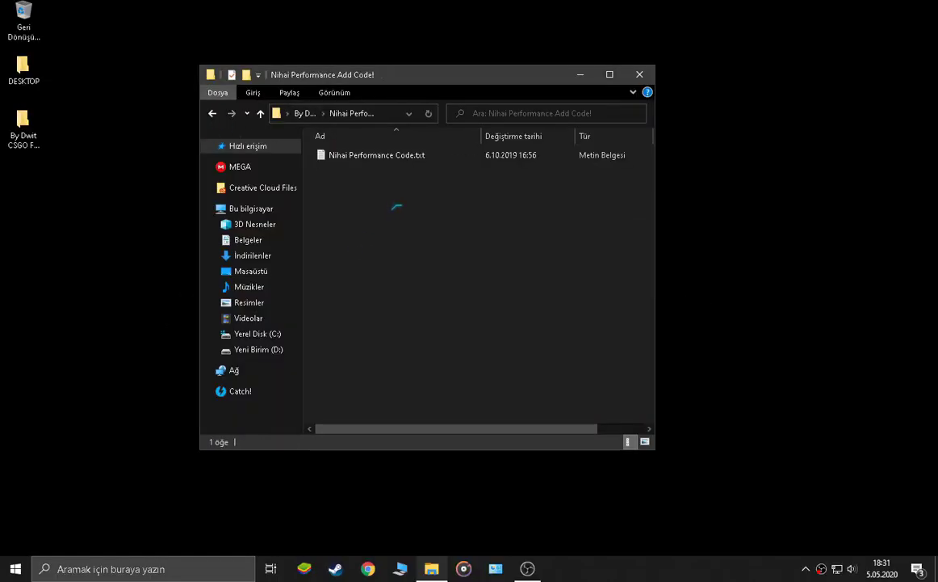
click(398, 159)
drag(546, 345, 221, 345)
right_click(263, 356)
click(297, 395)
Run the copied powercfg -duplicatescheme command in Command Prompt as administrator, and close the console and the text file.
click(129, 569)
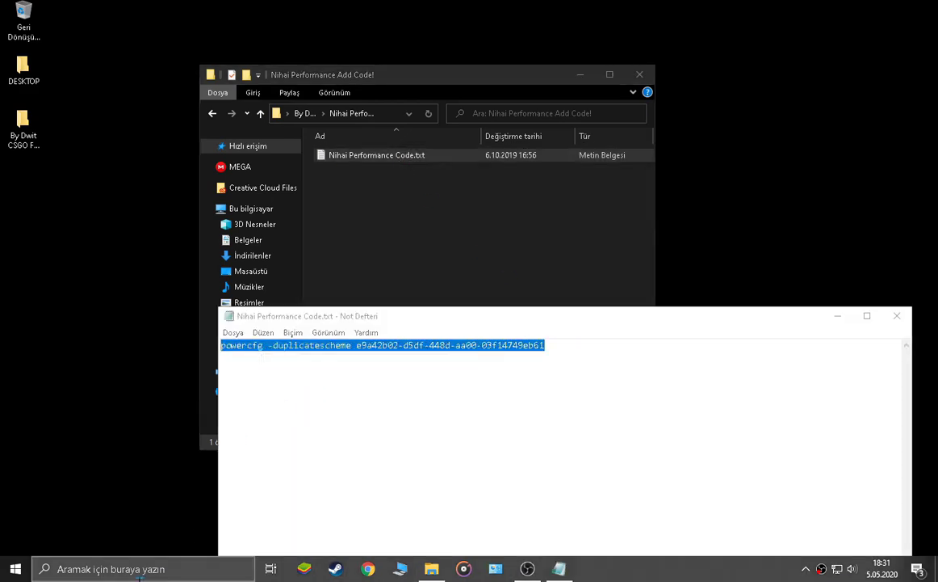
text(CMD)
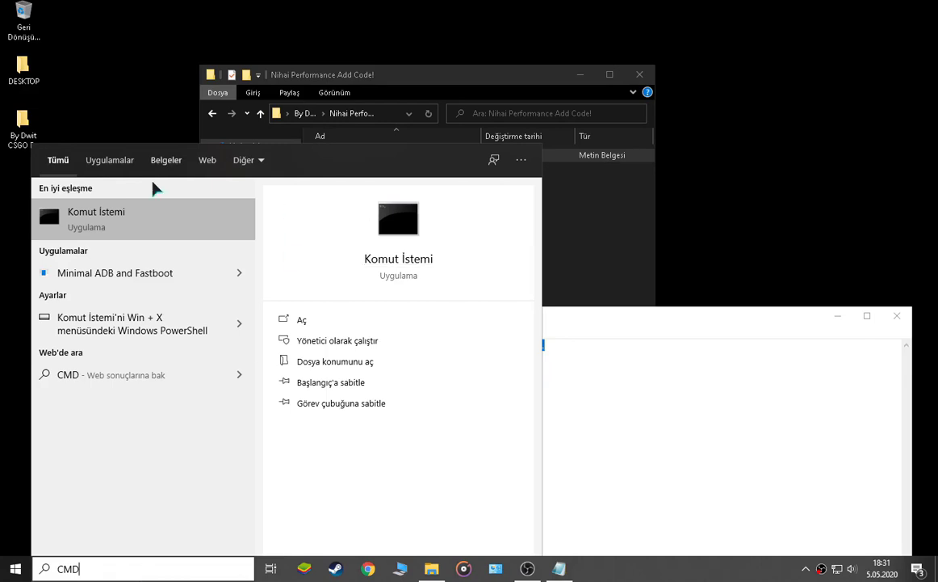
right_click(154, 207)
click(212, 218)
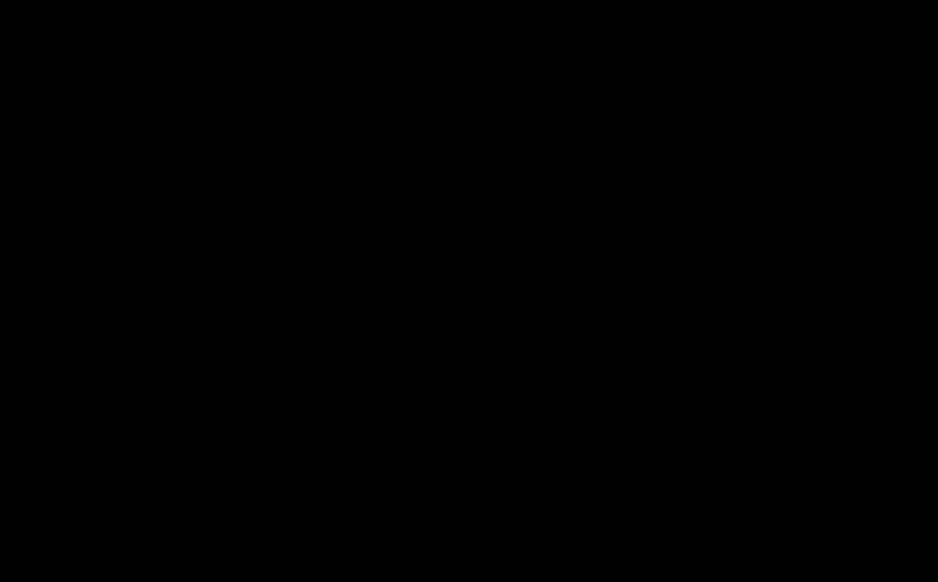
key(ctrl+v)
key(Return)
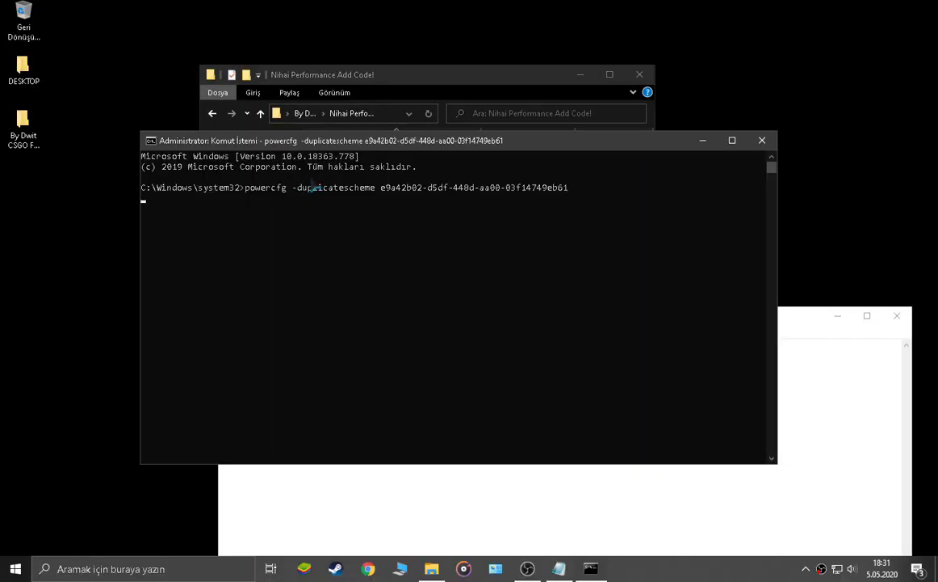
click(761, 141)
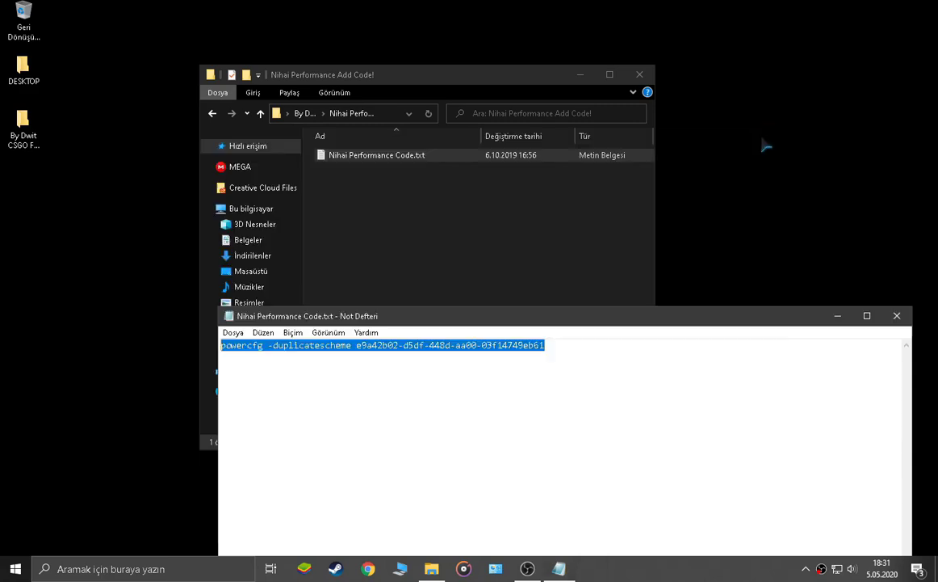
click(898, 315)
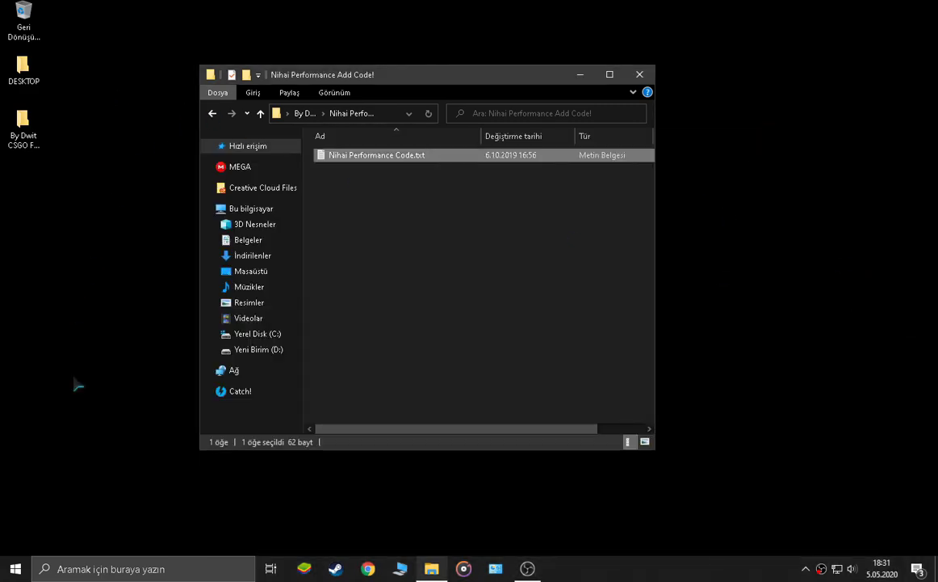
click(121, 568)
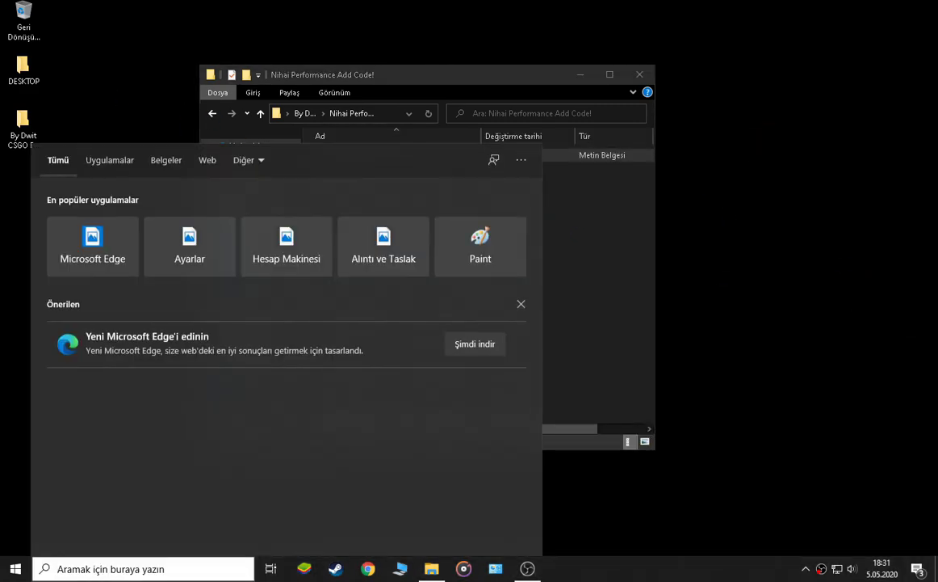
text(control p)
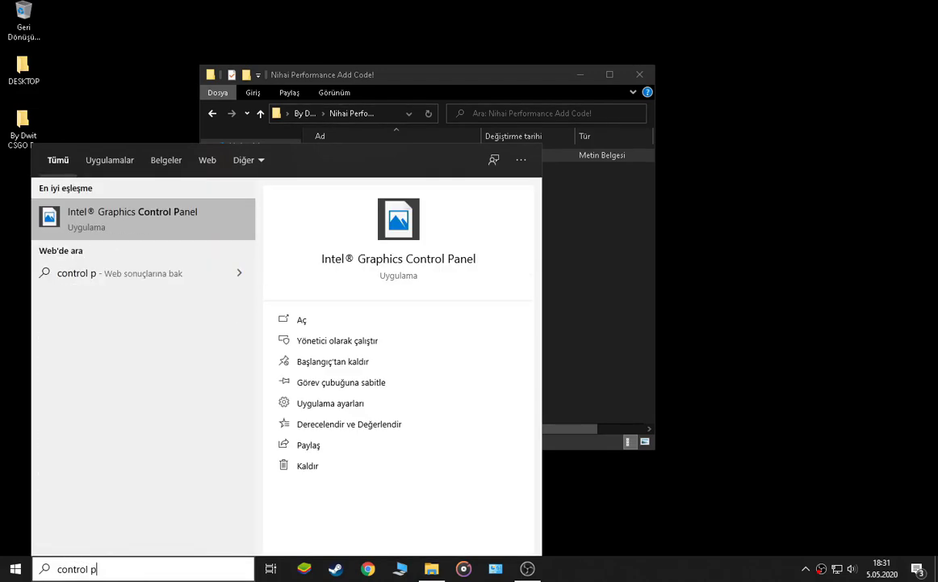
text(anel)
key(BackSpace)
key(BackSpace)
key(BackSpace)
key(BackSpace)
key(BackSpace)
key(BackSpace)
key(BackSpace)
key(BackSpace)
key(BackSpace)
key(BackSpace)
key(BackSpace)
key(BackSpace)
key(BackSpace)
Open Denetim Masası and go to Güç Seçenekleri by searching for "uyku".
text(denetim)
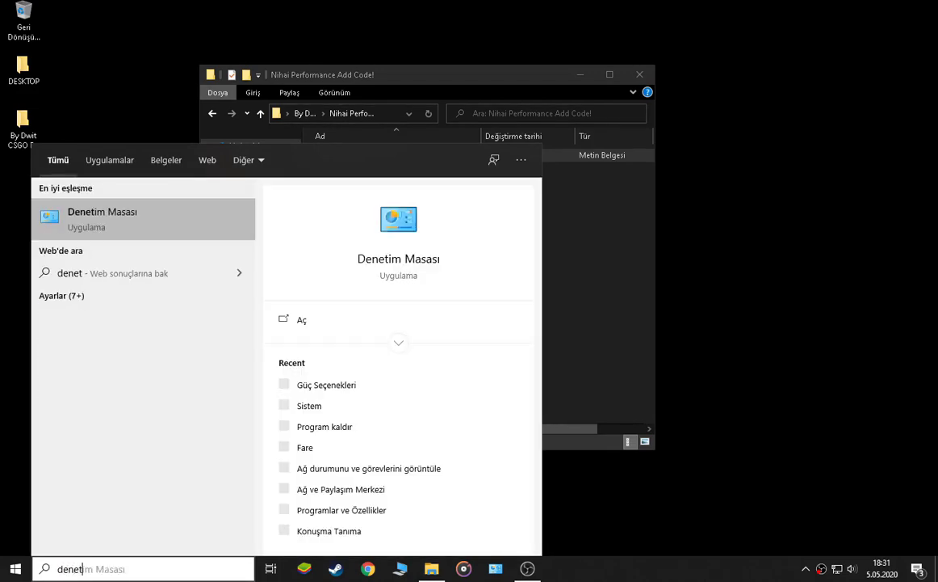
key(Return)
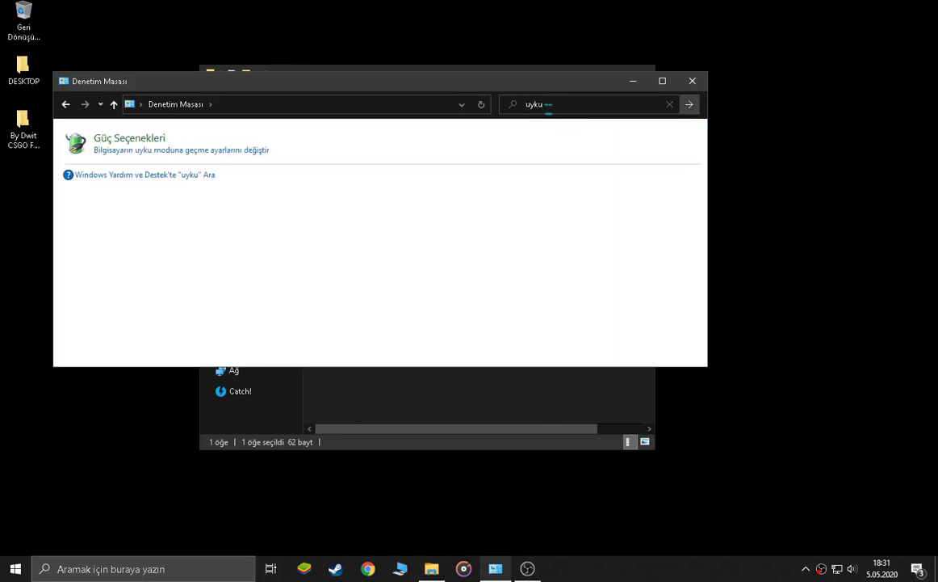
click(139, 144)
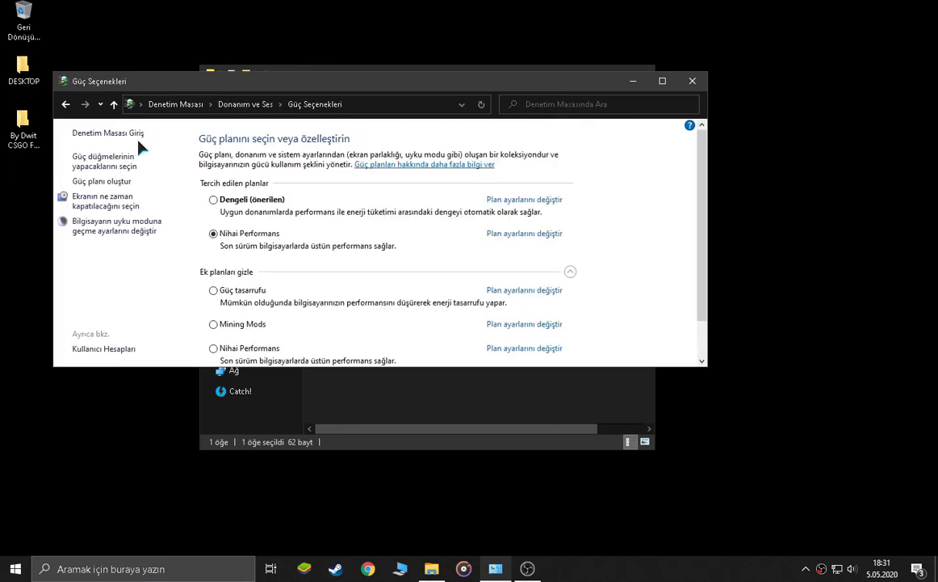
Edit the active Nihai Performans plan and set its display turn-off time (Ekranı kapat) to Hiçbir Zaman.
scroll(251, 223, down, 1)
click(523, 208)
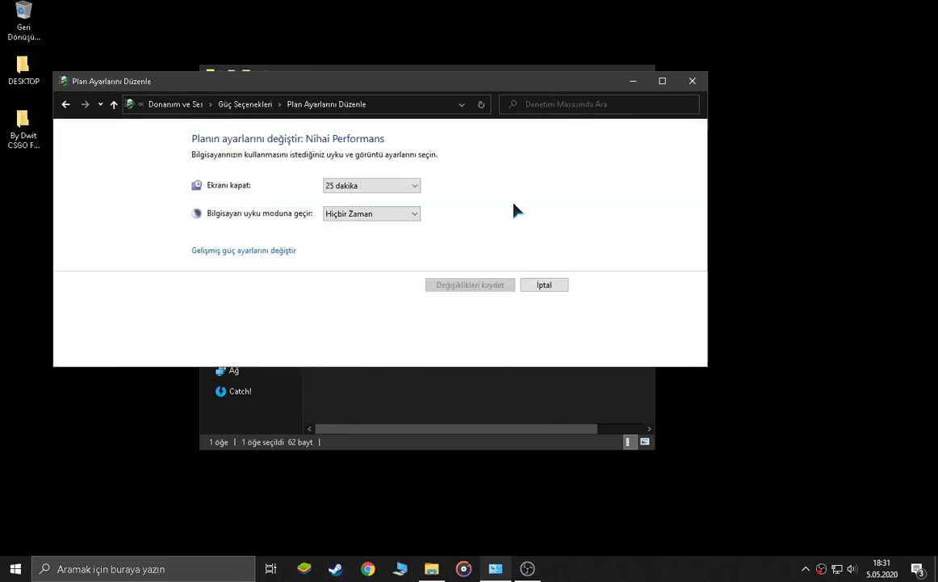
click(368, 186)
click(348, 347)
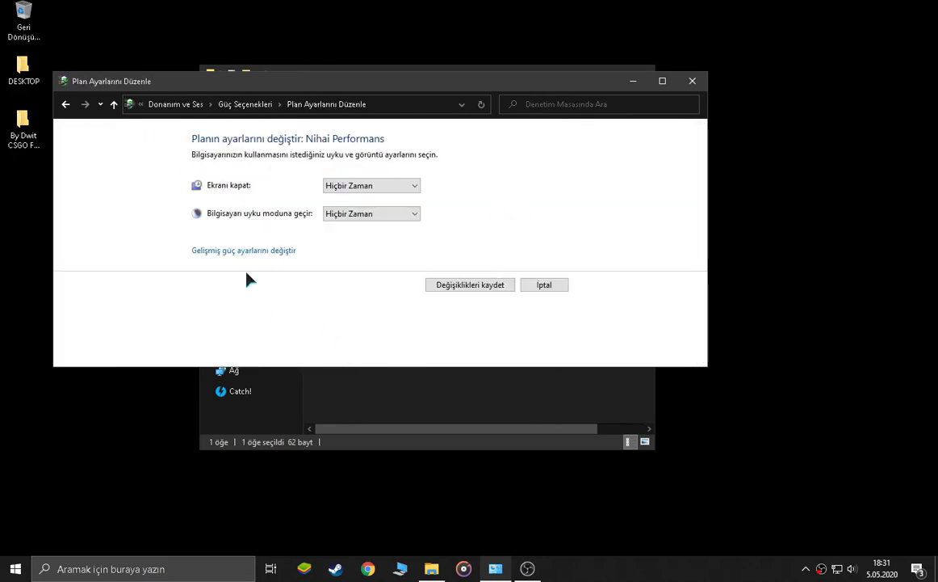
In the advanced power settings, set the hard disk turn-off wait to 0 minutes and expand all the İşlemci güç yönetimi settings.
click(227, 255)
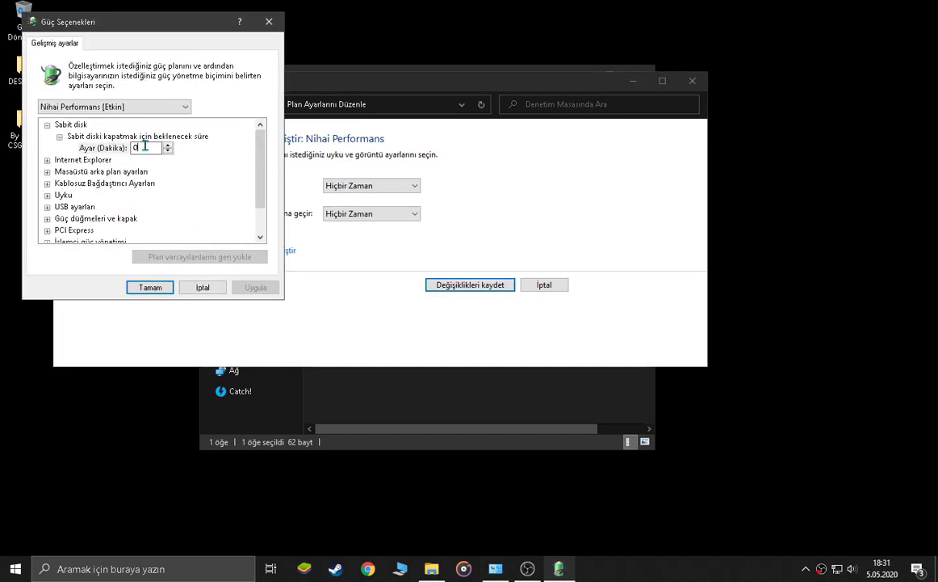
scroll(85, 170, down, 1)
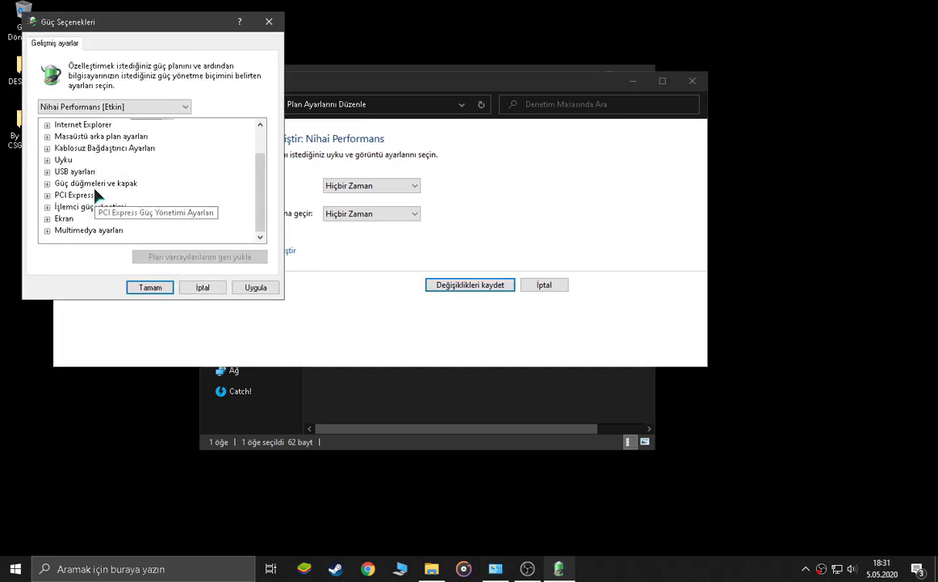
click(47, 206)
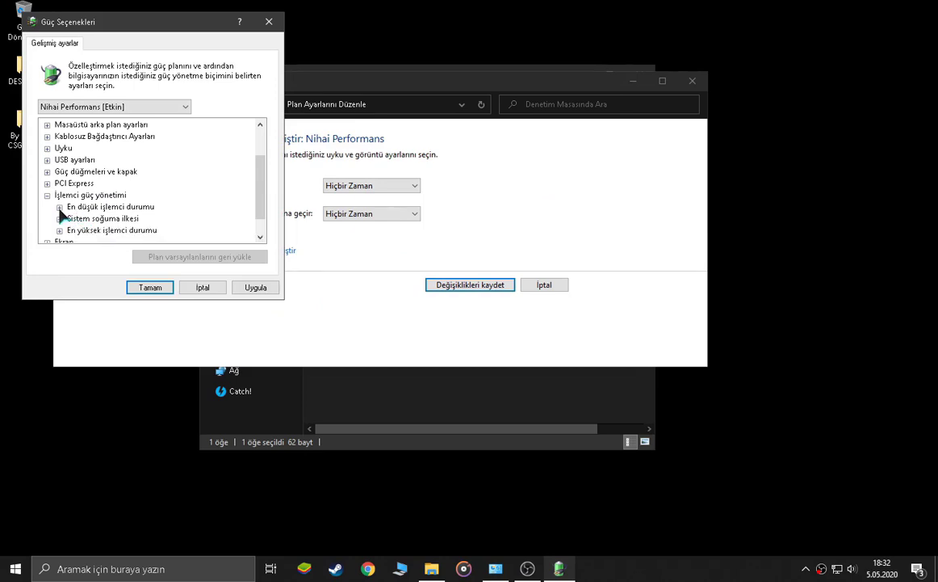
click(59, 207)
scroll(89, 210, down, 1)
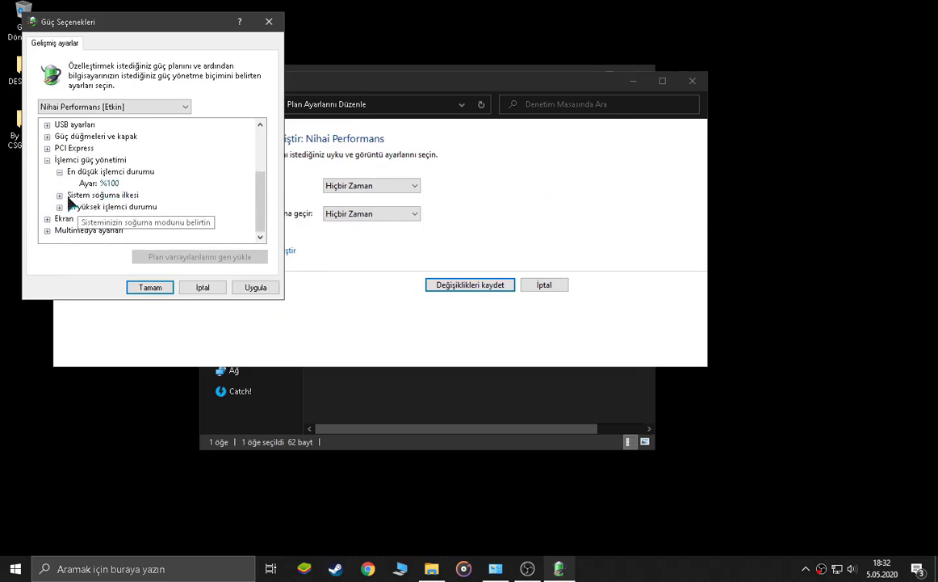
click(59, 195)
click(59, 218)
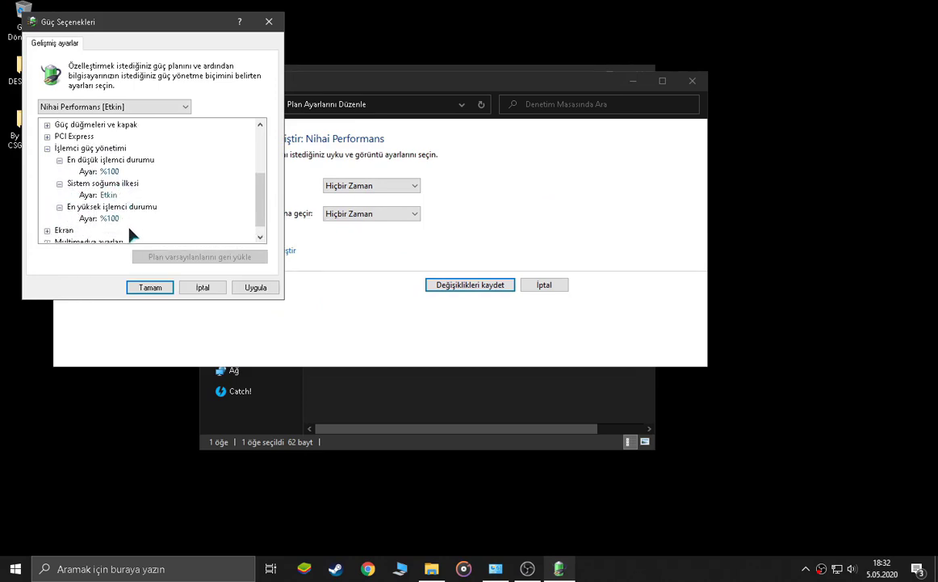
Apply the advanced power settings, save the Nihai Performans plan changes and close the power options.
click(254, 287)
click(216, 287)
click(449, 285)
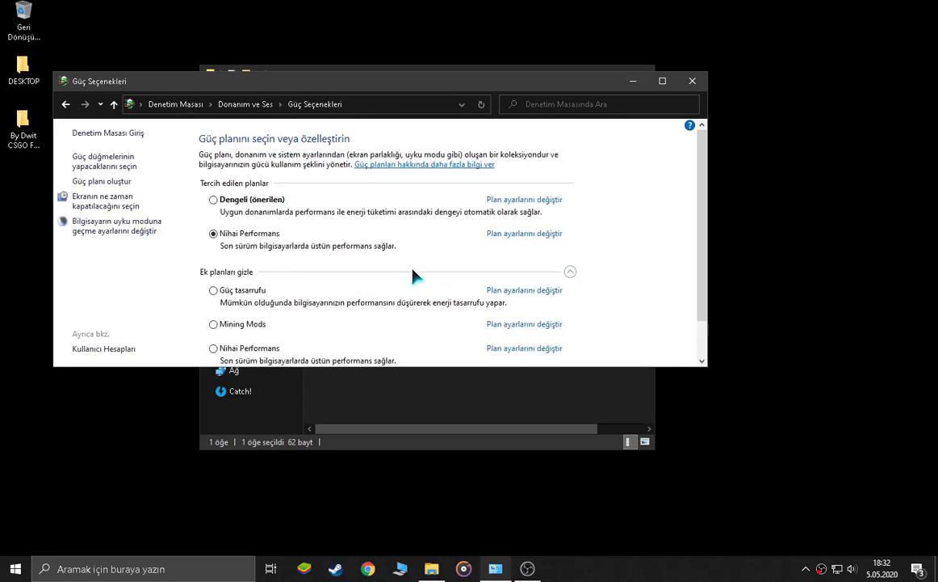
click(692, 80)
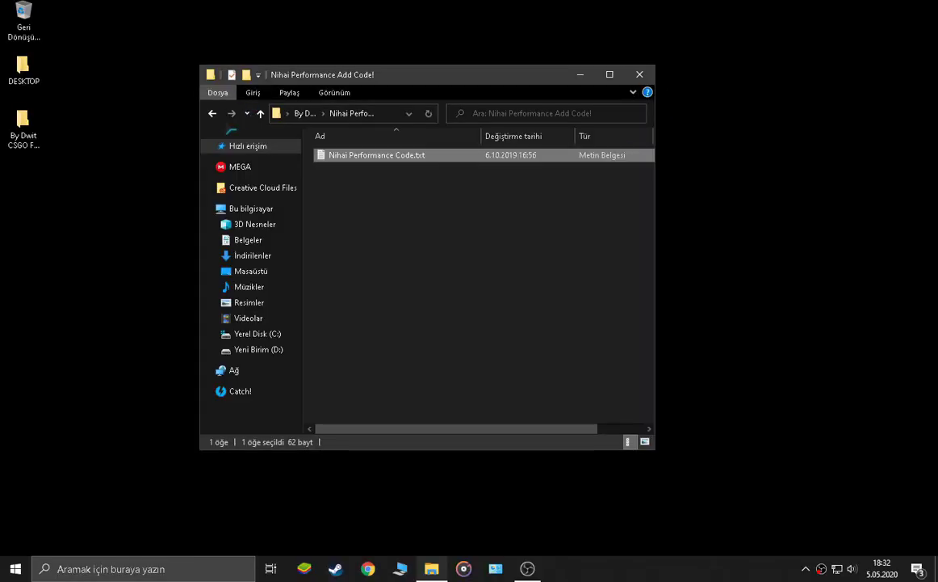
Open the booster pack's Cpu Booster! folder and launch the installed QuickCPU application, dismissing its update notice.
click(212, 114)
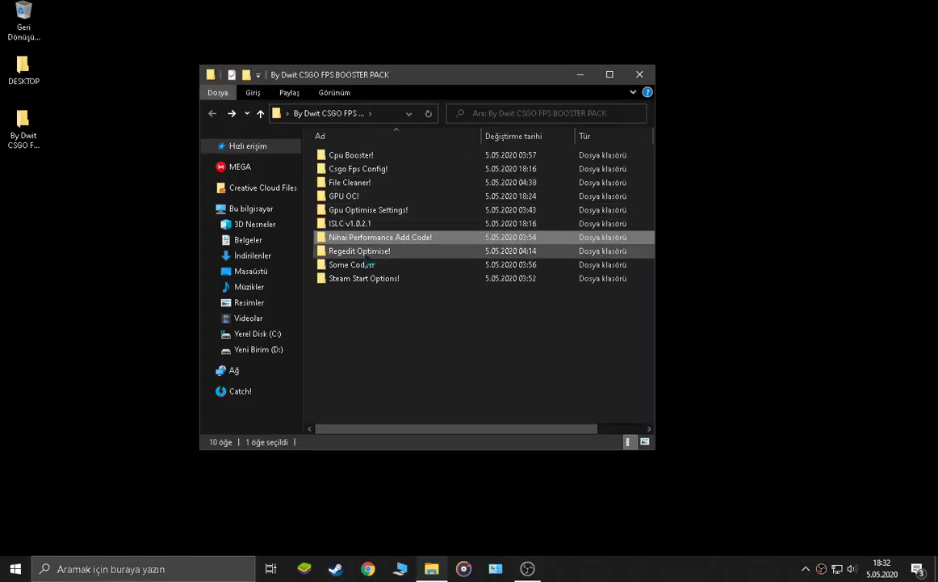
double_click(356, 155)
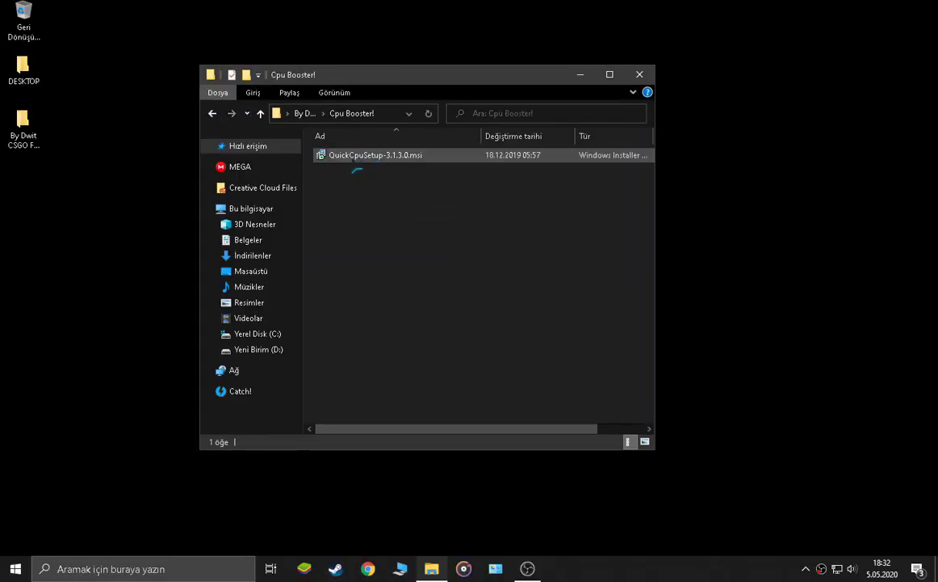
click(179, 568)
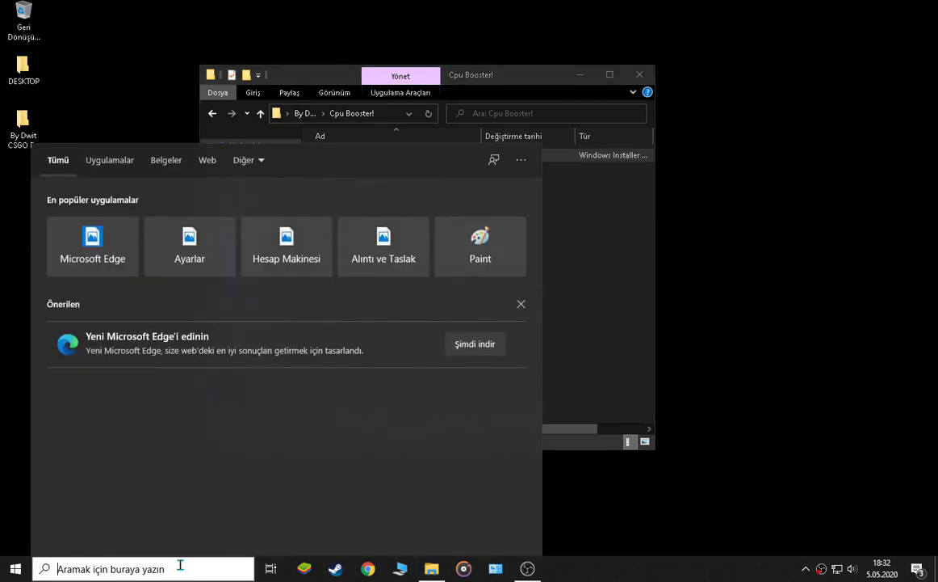
text(quickcpu)
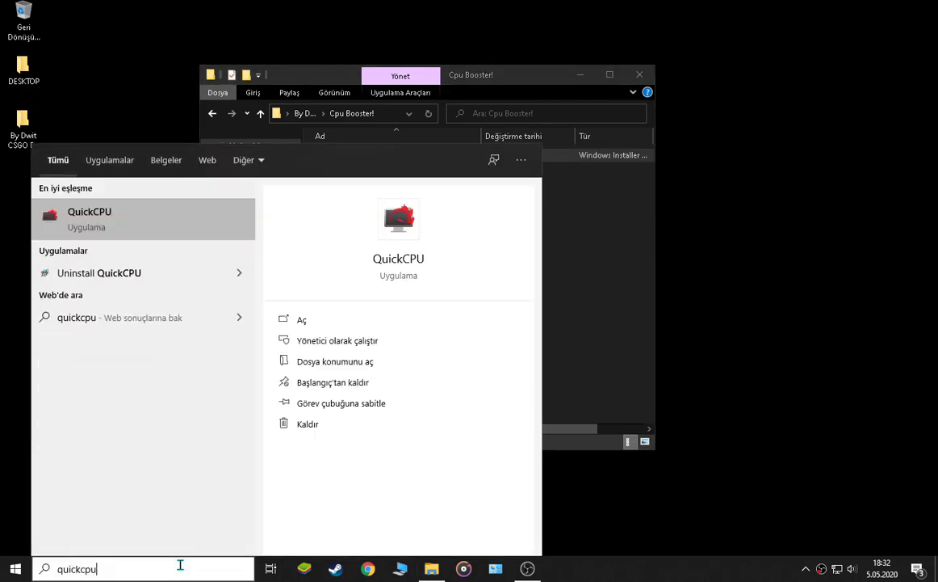
key(Return)
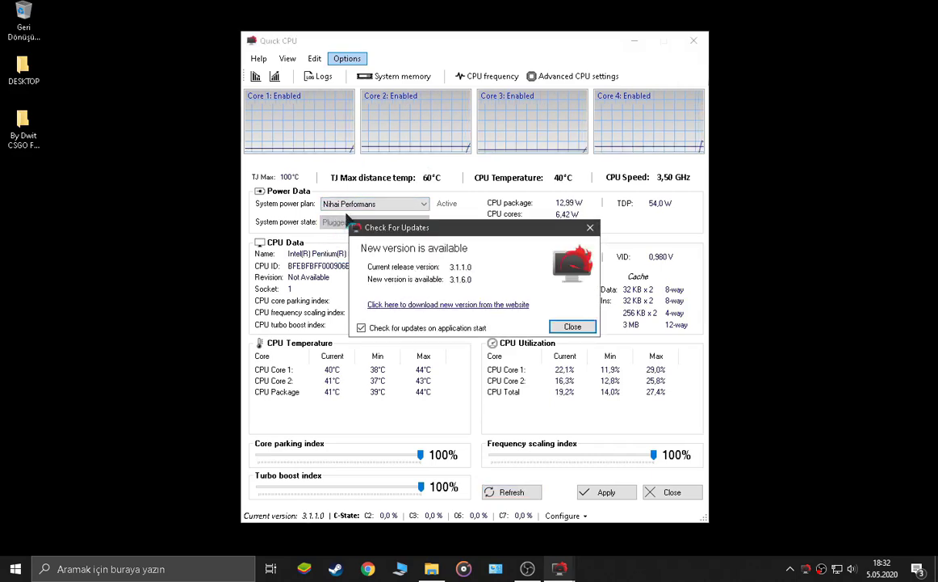
click(573, 326)
Make Dengeli the active system power plan and set the turbo boost and frequency scaling indexes to 100%.
click(374, 203)
click(360, 217)
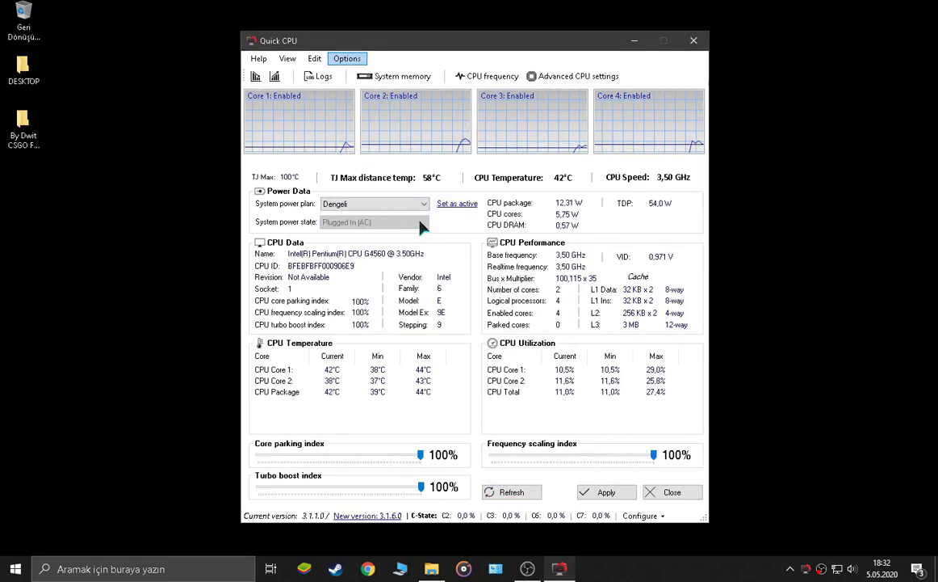
click(454, 204)
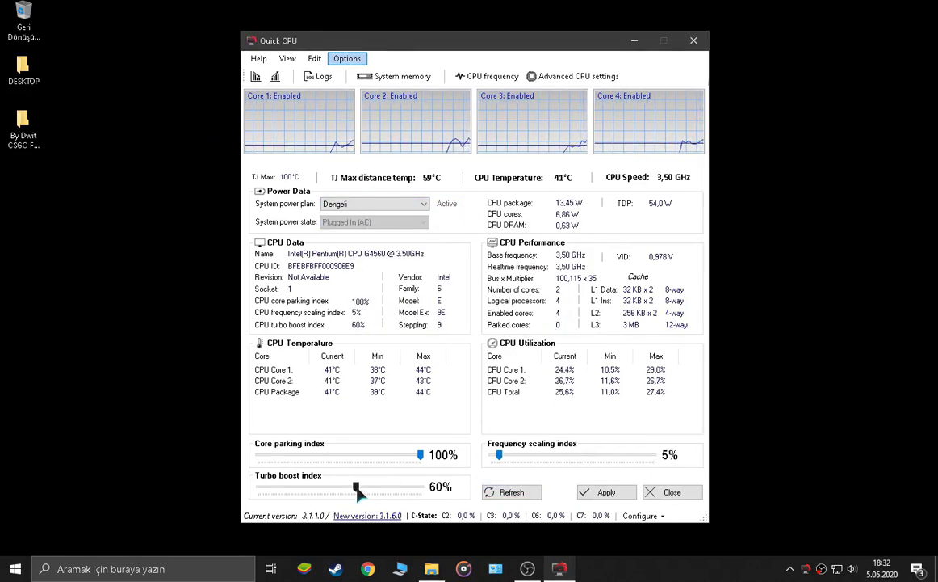
drag(359, 491, 662, 461)
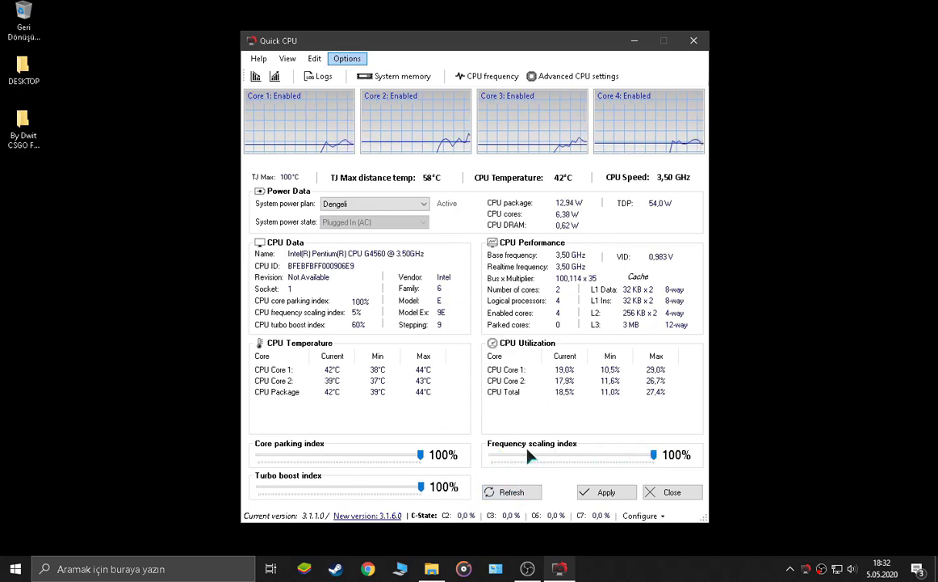
Select Nihai Performans as the system power plan and apply the CPU settings.
click(374, 206)
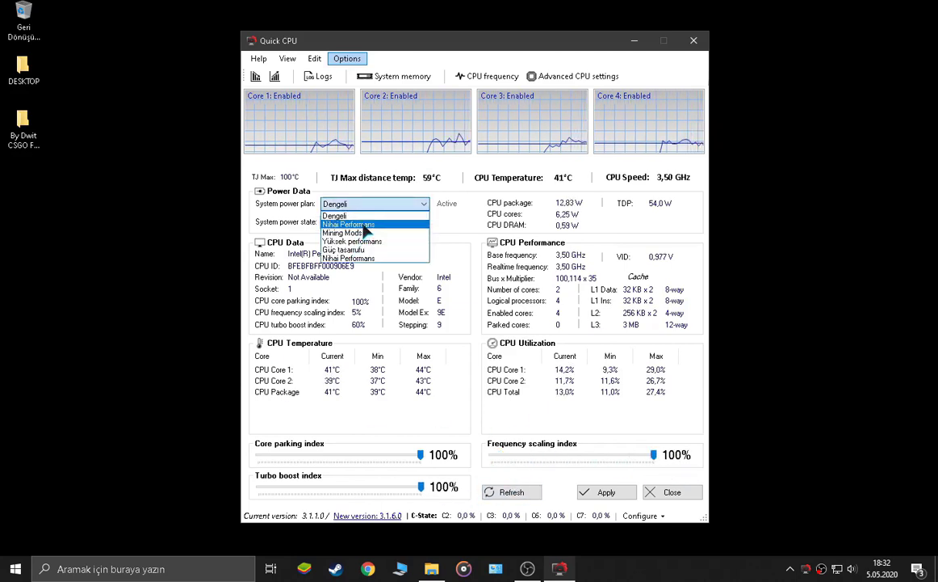
click(364, 225)
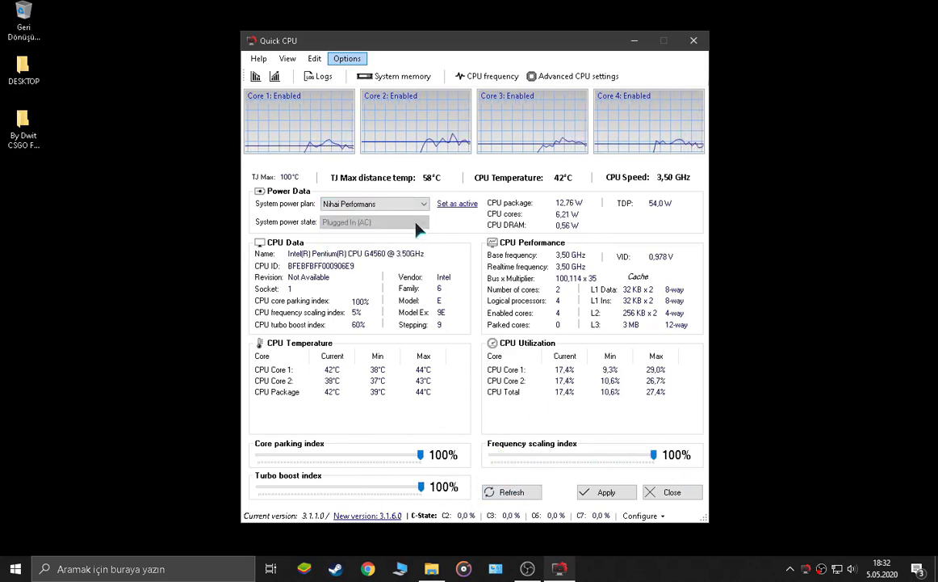
click(590, 495)
click(556, 315)
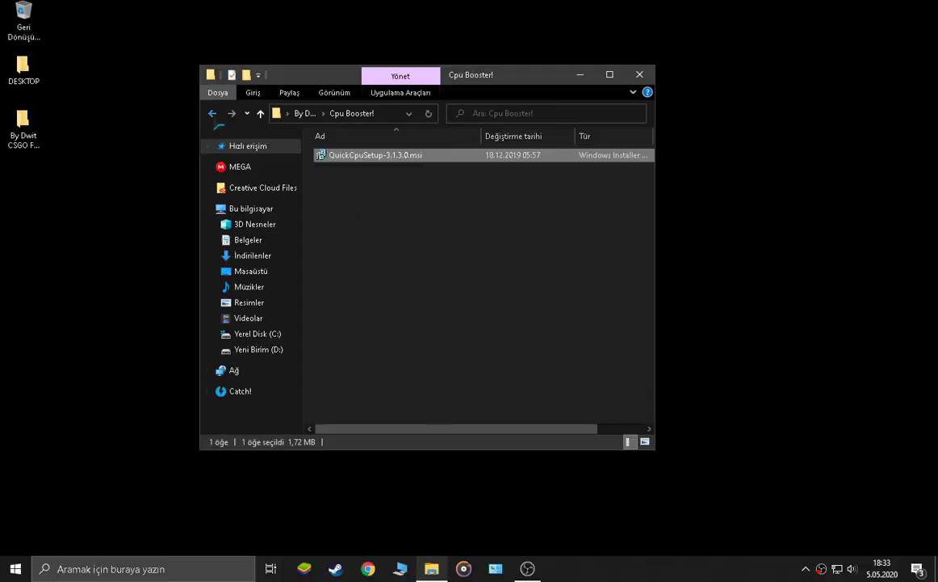
Open the booster pack's ISLC v1.0.2.1 folder, run Intelligent standby list cleaner ISLC.exe as administrator and bring up its window.
click(213, 114)
double_click(370, 224)
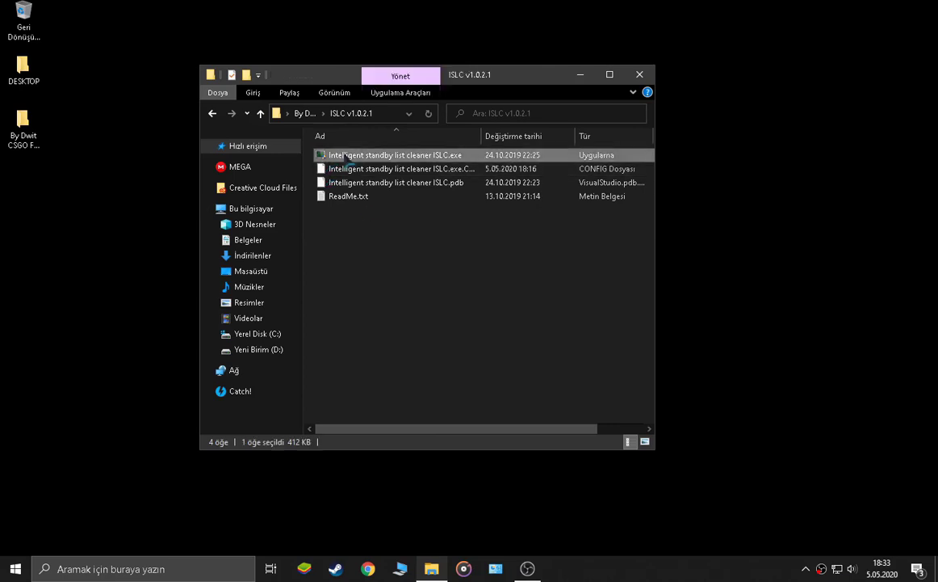
right_click(347, 158)
click(380, 181)
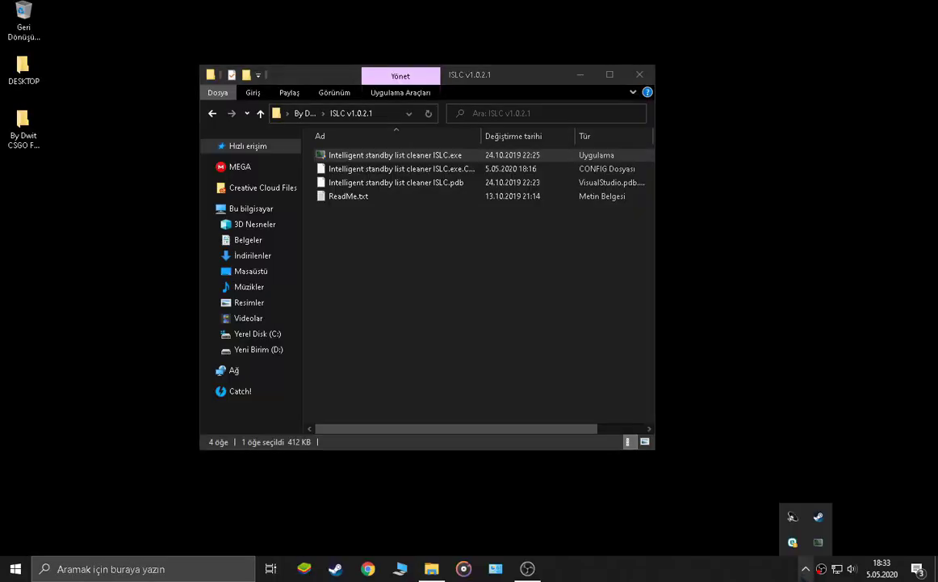
double_click(818, 542)
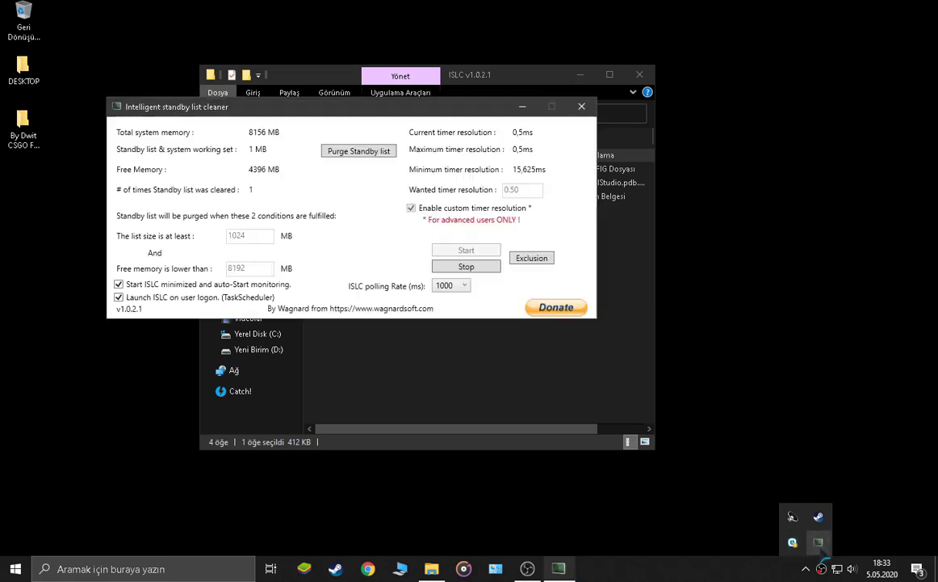
drag(411, 107, 476, 155)
Set the free memory threshold to 4082 MB with a wanted timer resolution of 0.50, start monitoring and close the cleaner window.
click(568, 307)
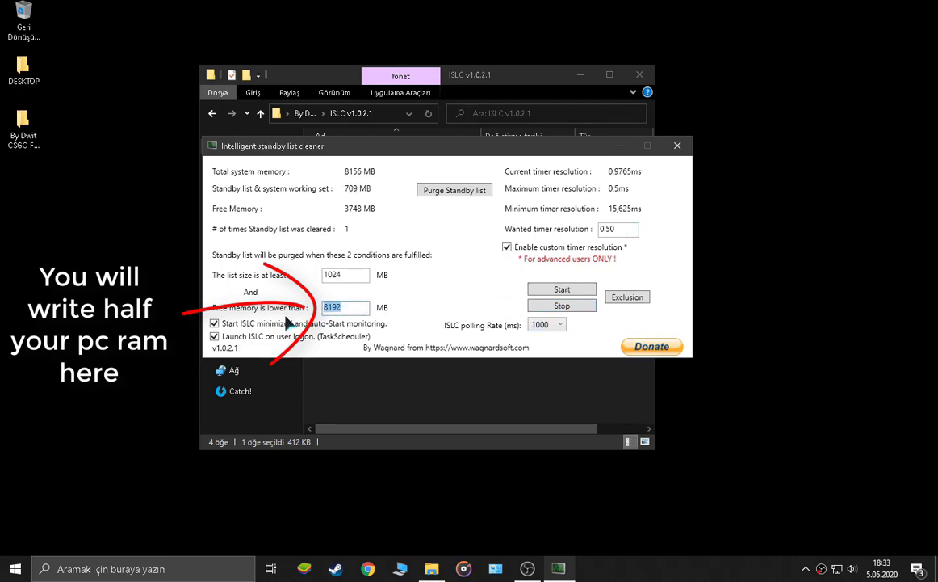
text(4082)
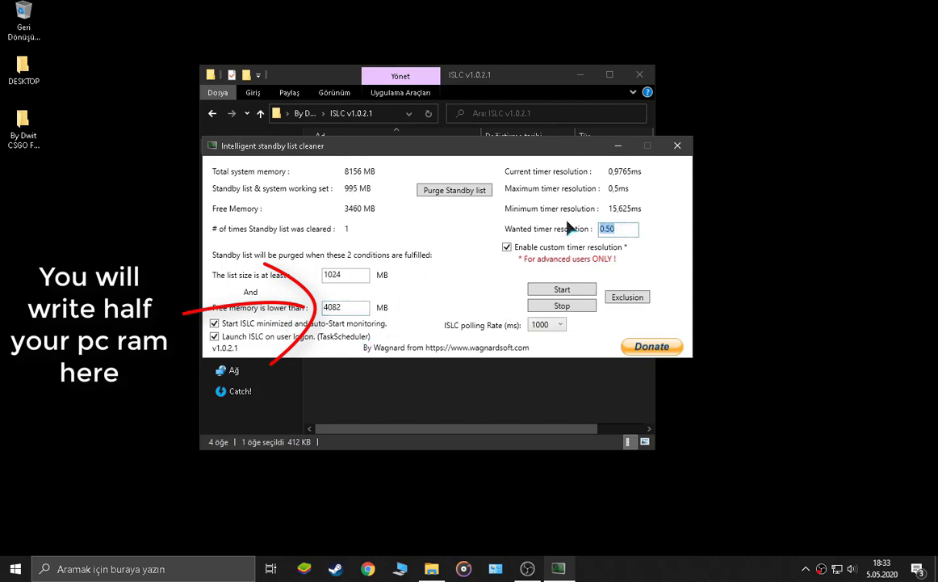
text(0.00)
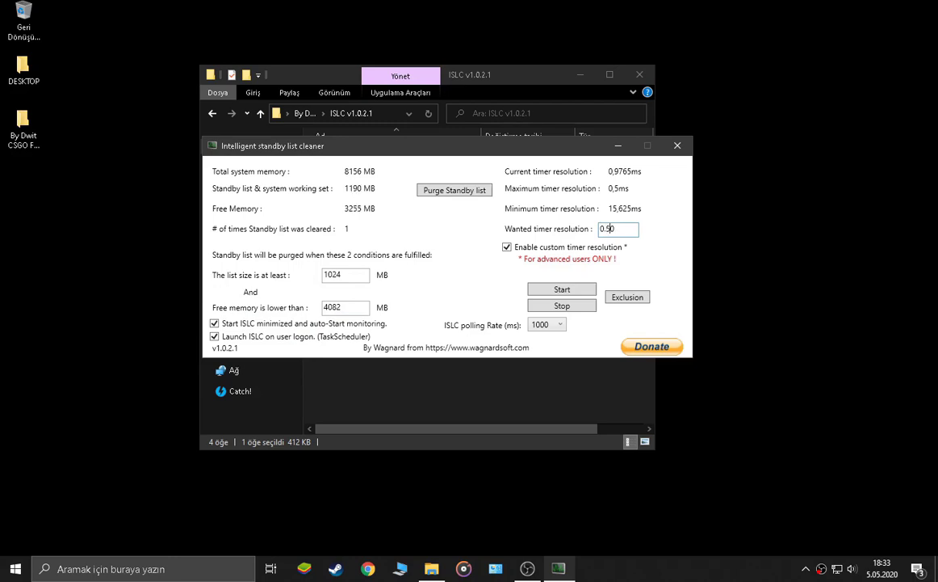
click(576, 289)
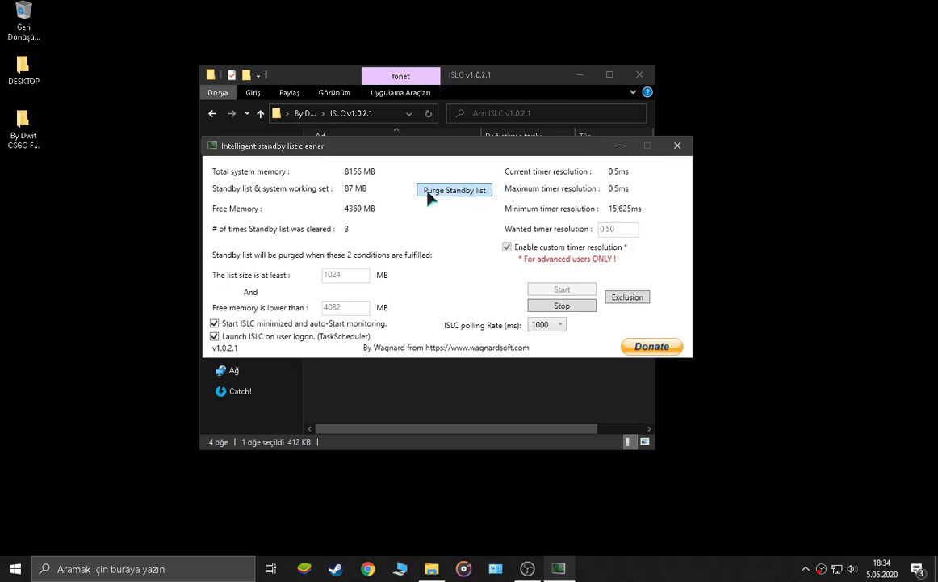
click(677, 145)
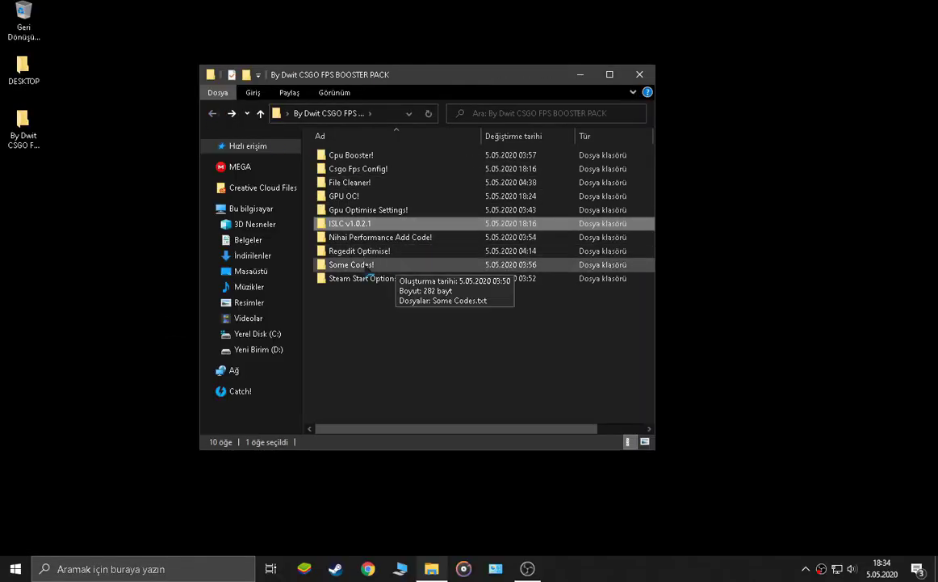
Open Some Codes.txt from the booster pack's Some Codes! folder, minimise the folder and narrow the text window.
double_click(408, 264)
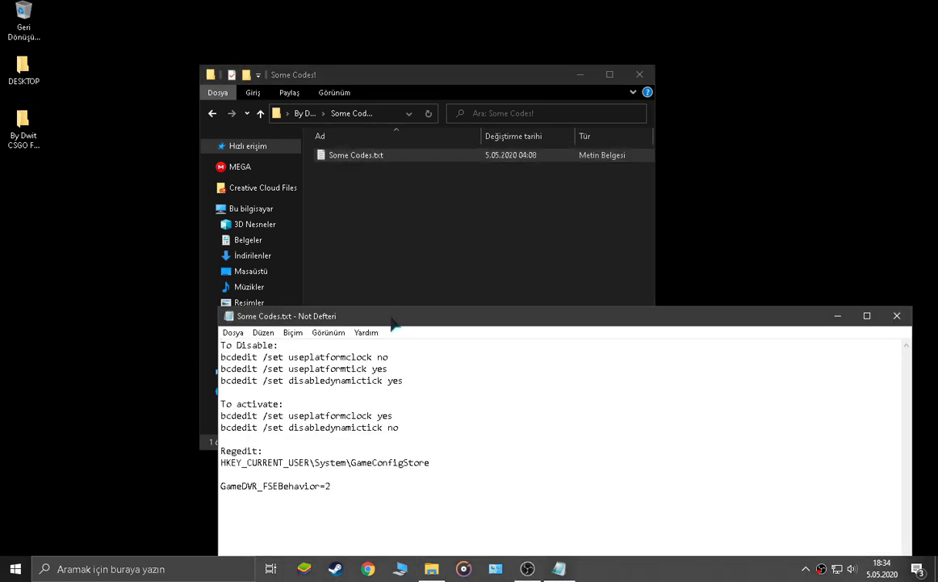
drag(401, 320, 484, 125)
click(580, 75)
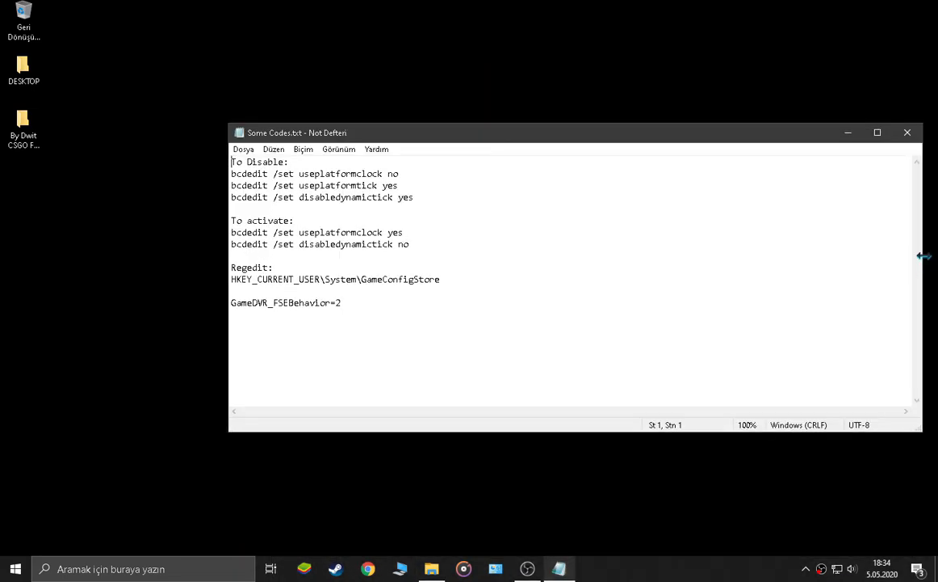
drag(923, 269, 576, 271)
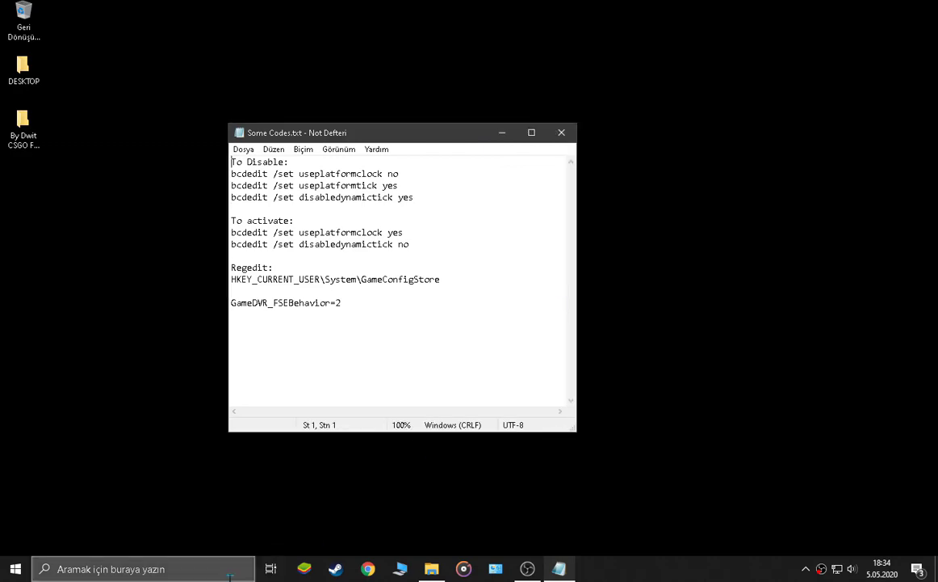
Open Komut İstemi as administrator and arrange it side by side with the Some Codes.txt notes.
click(185, 570)
text(cmd)
right_click(120, 212)
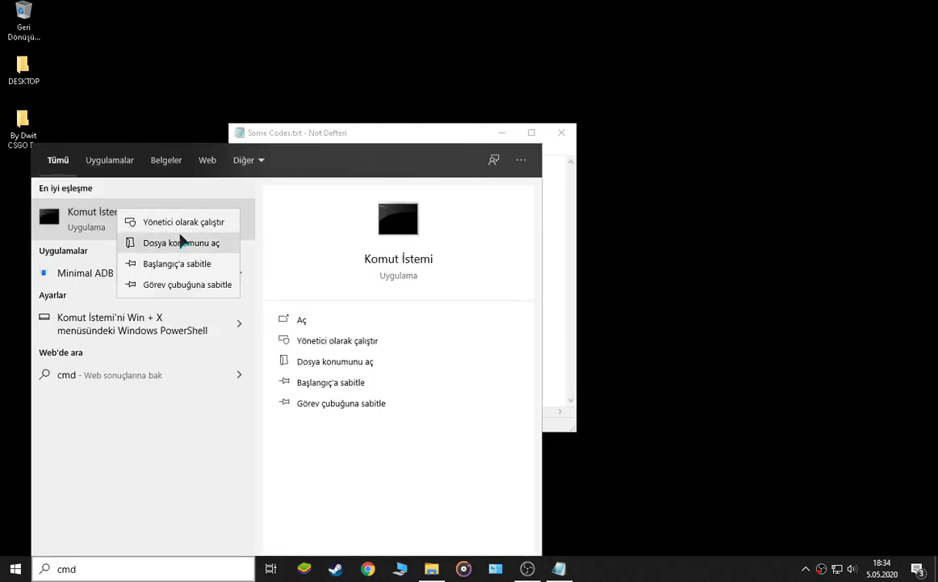
click(179, 221)
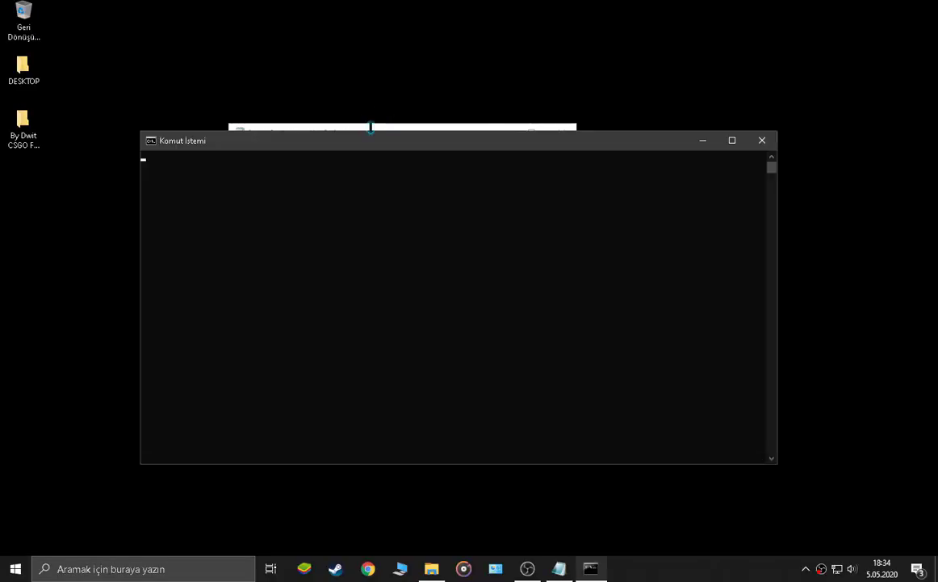
drag(332, 154, 599, 231)
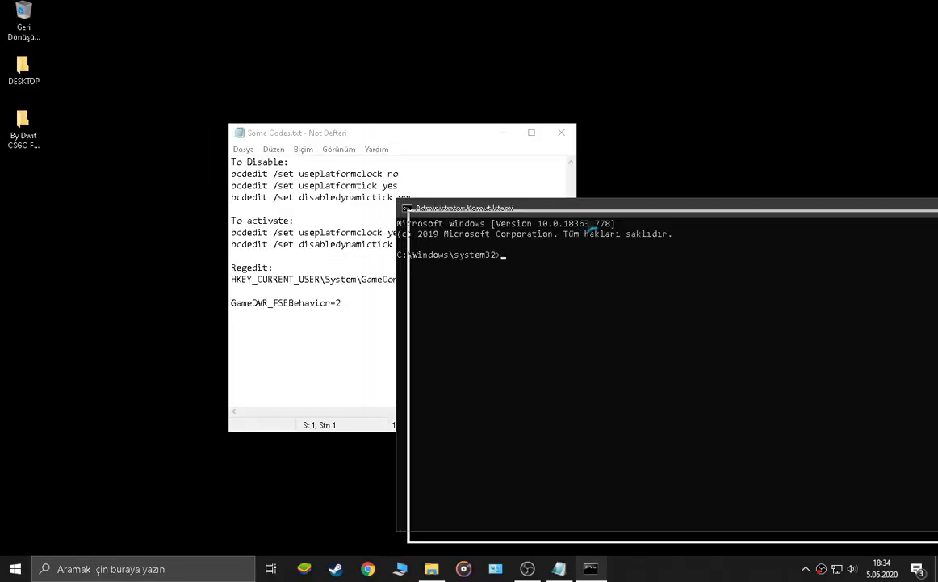
drag(351, 136, 151, 142)
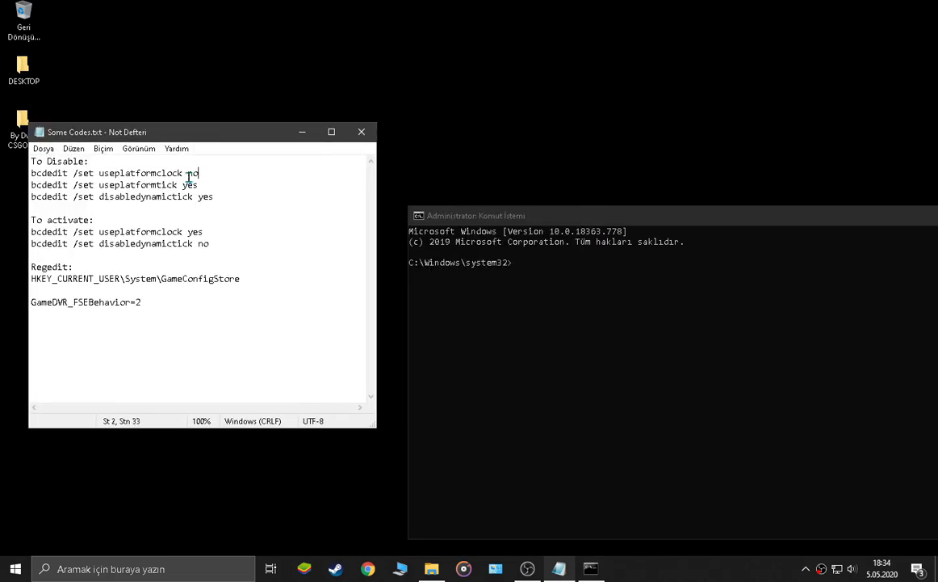
Copy "bcdedit /set useplatformclock no" from the notes and run it in the command prompt.
mouse_move(199, 173)
mouse_down()
mouse_move(32, 173)
mouse_move(200, 173)
mouse_up()
key(ctrl+c)
right_click(43, 179)
click(33, 173)
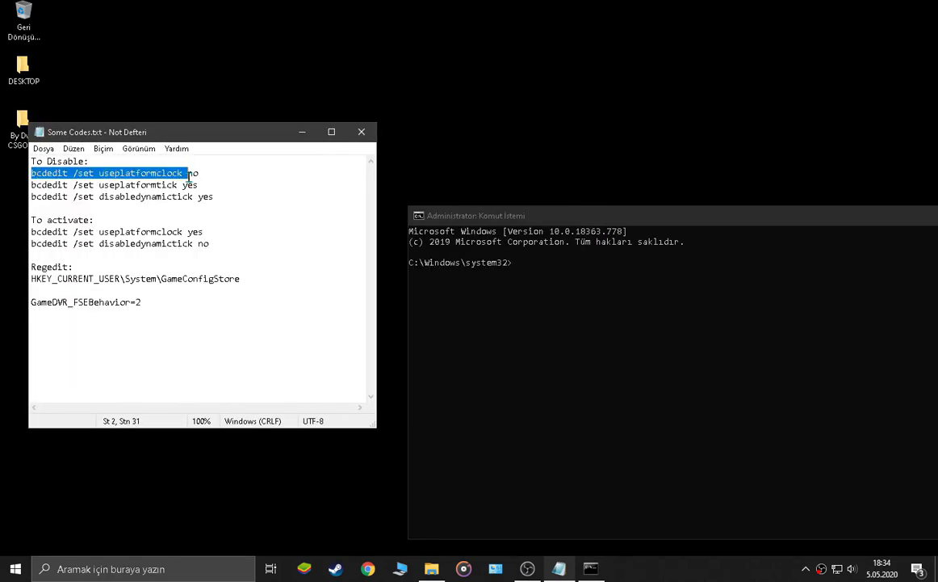
right_click(182, 174)
click(217, 214)
click(530, 266)
right_click(525, 273)
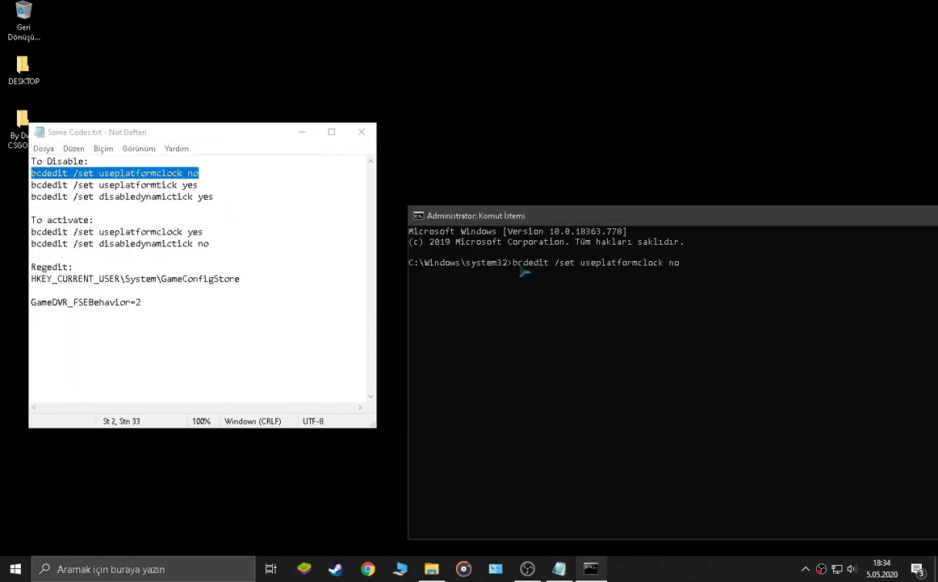
Copy "bcdedit /set useplatformtick yes" from the notes and run it in the command prompt.
drag(200, 185, 33, 185)
key(ctrl+c)
right_click(43, 188)
click(80, 229)
click(542, 299)
right_click(543, 299)
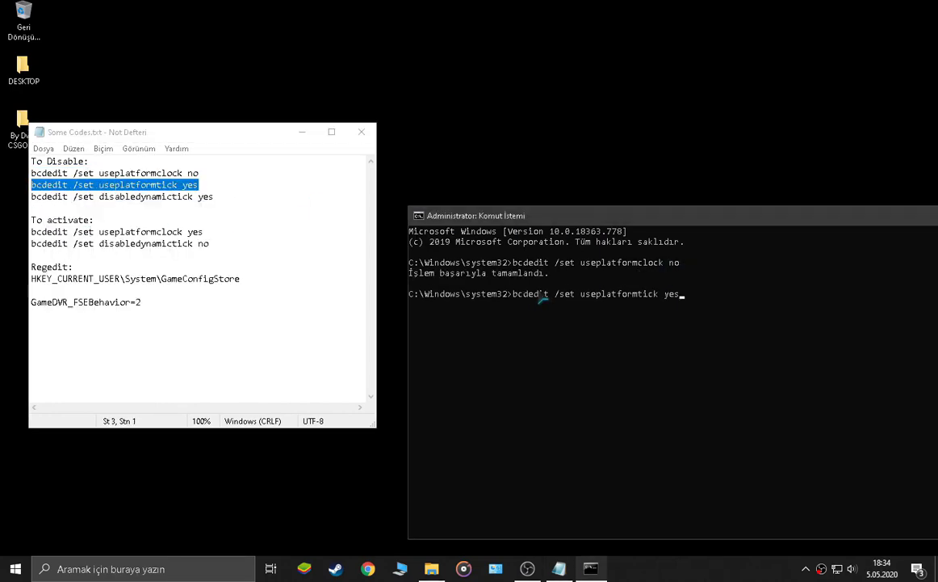
key(Return)
Copy "bcdedit /set disabledynamictick yes" from the notes and run it in the command prompt.
drag(219, 202, 182, 200)
right_click(33, 199)
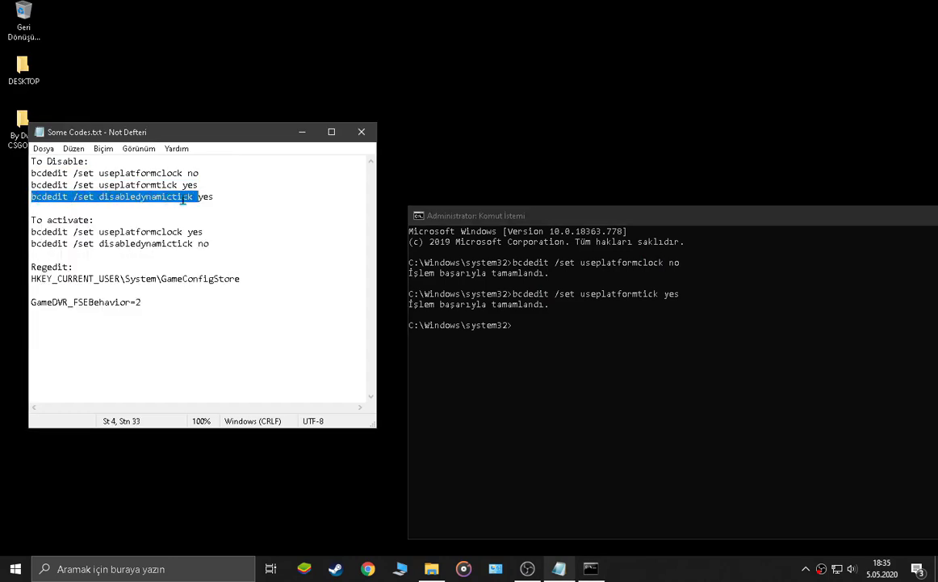
right_click(202, 199)
click(252, 241)
click(550, 335)
right_click(550, 335)
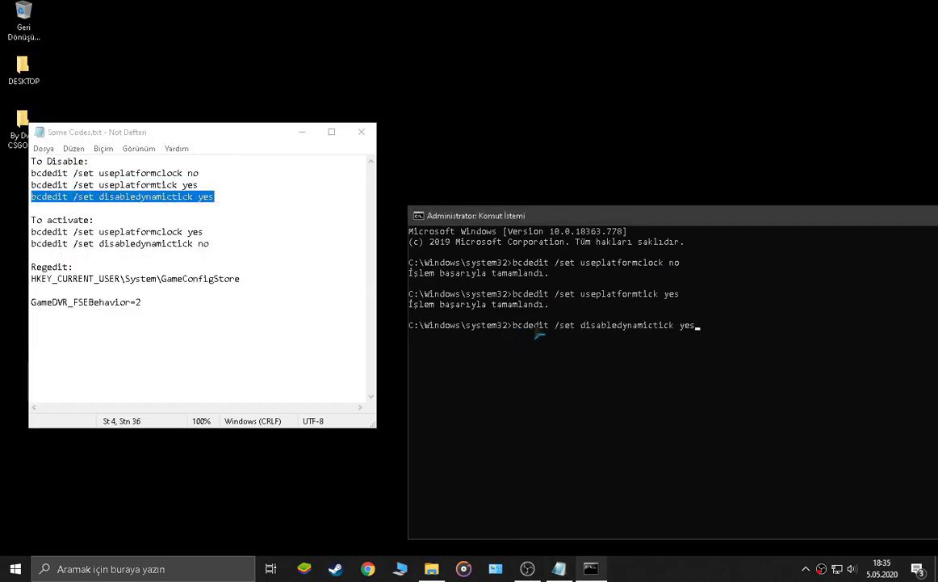
key(Return)
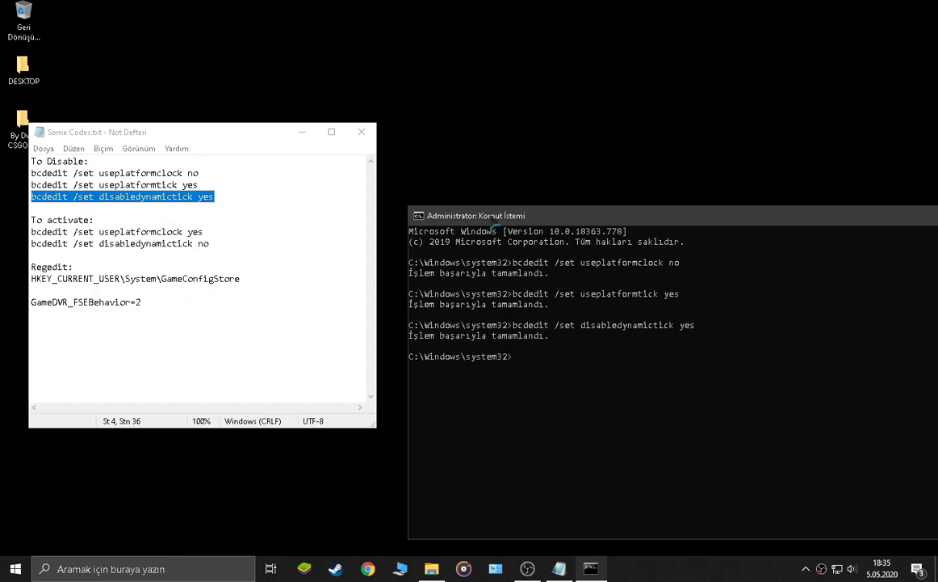
Close the command prompt and open Aygıt Yöneticisi, with the Some Codes.txt notes minimised.
key(alt+F4)
click(145, 569)
text(ay)
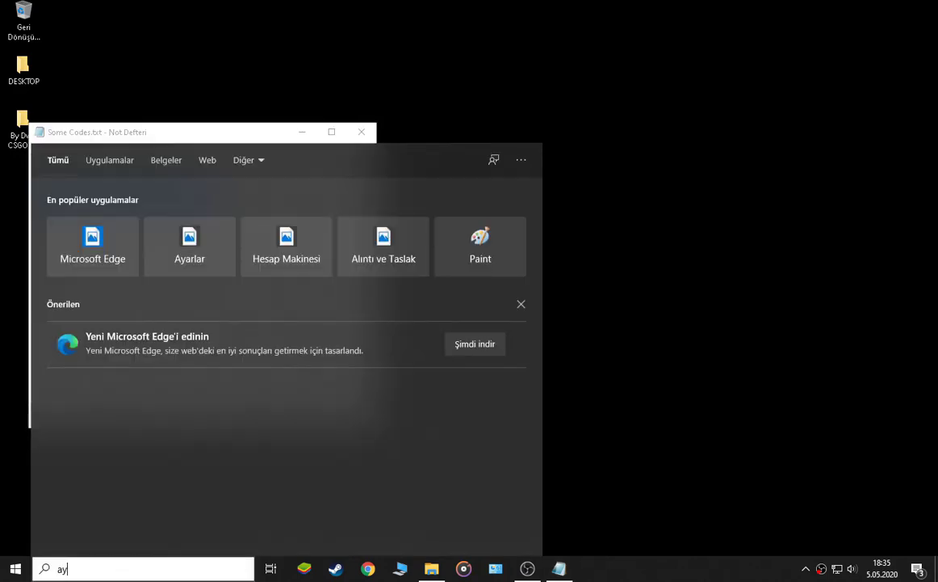
text(gıt)
key(Escape)
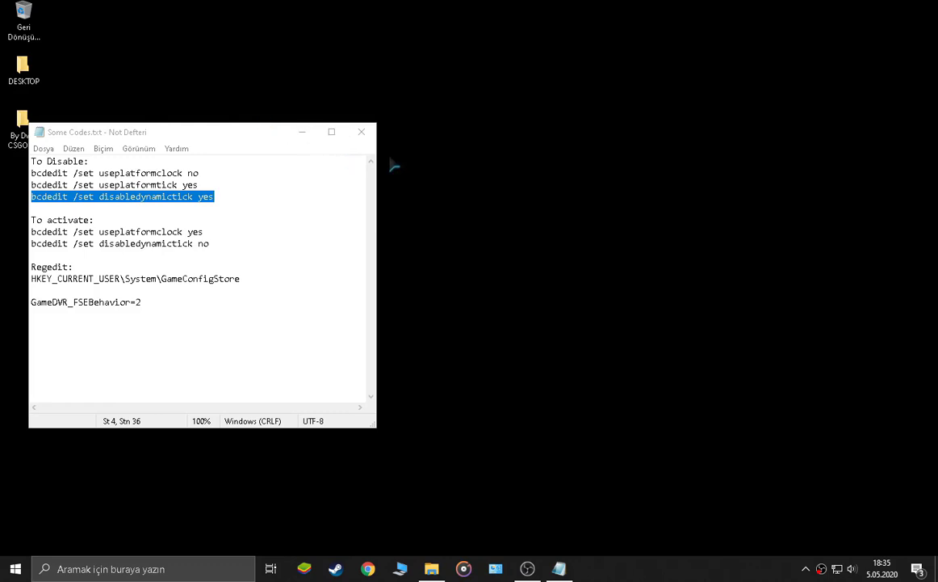
mouse_move(157, 244)
mouse_down()
mouse_move(113, 244)
mouse_move(157, 244)
mouse_up()
click(293, 133)
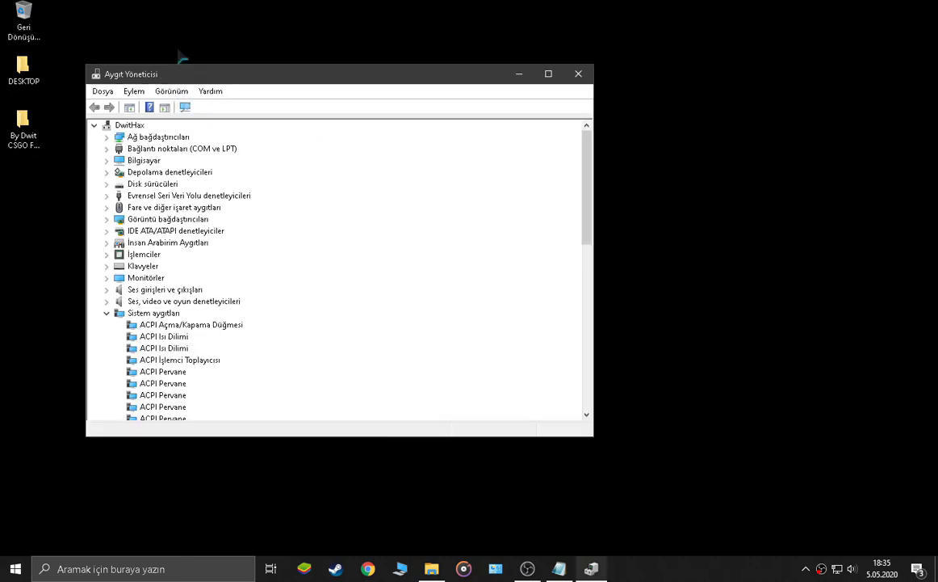
Expand Sistem aygıtları in the device list and enable the Yüksek duyarlıklı olay süreölçeri device.
scroll(161, 202, down, 4)
click(106, 172)
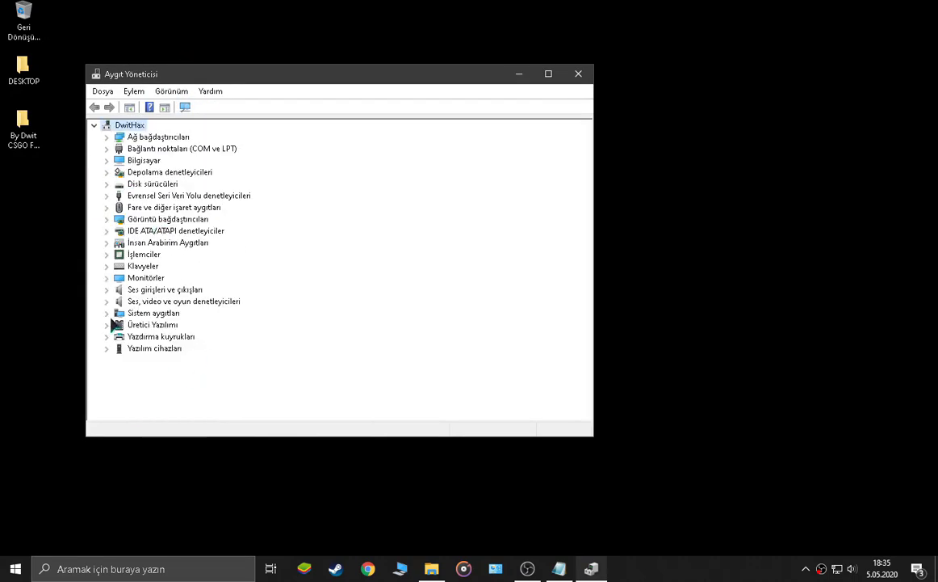
double_click(153, 312)
scroll(202, 347, down, 7)
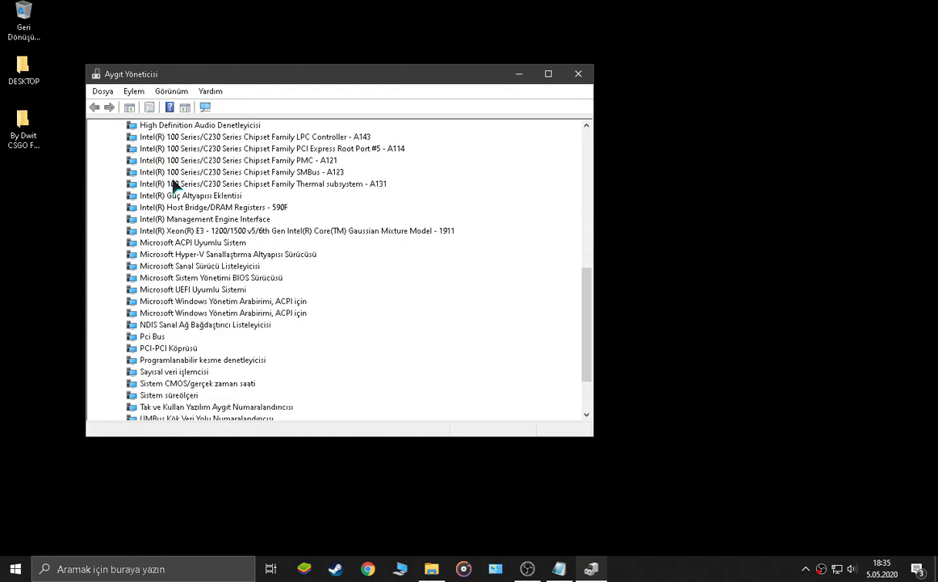
right_click(172, 373)
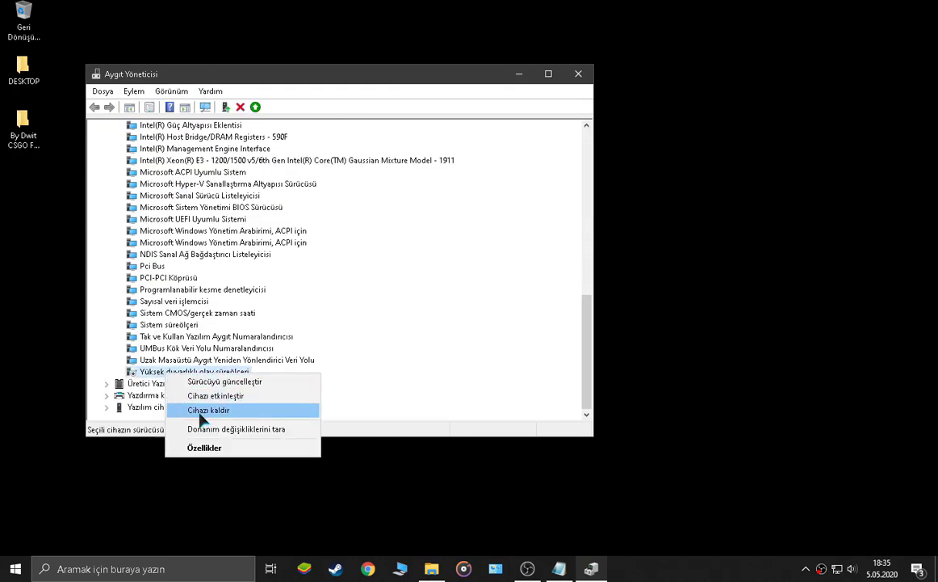
click(236, 395)
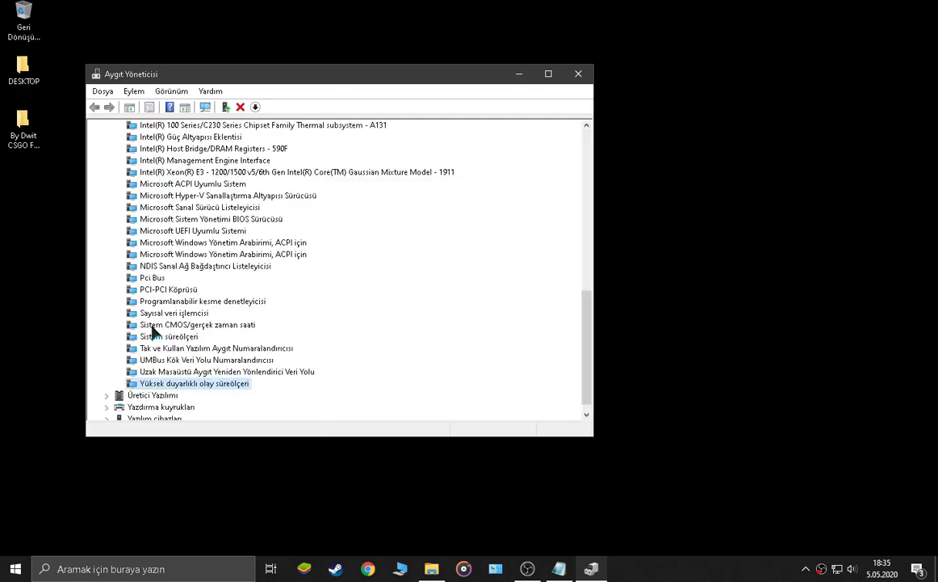
Disable the Yüksek duyarlıklı olay süreölçeri device, confirm the choice and close Aygıt Yöneticisi.
right_click(166, 384)
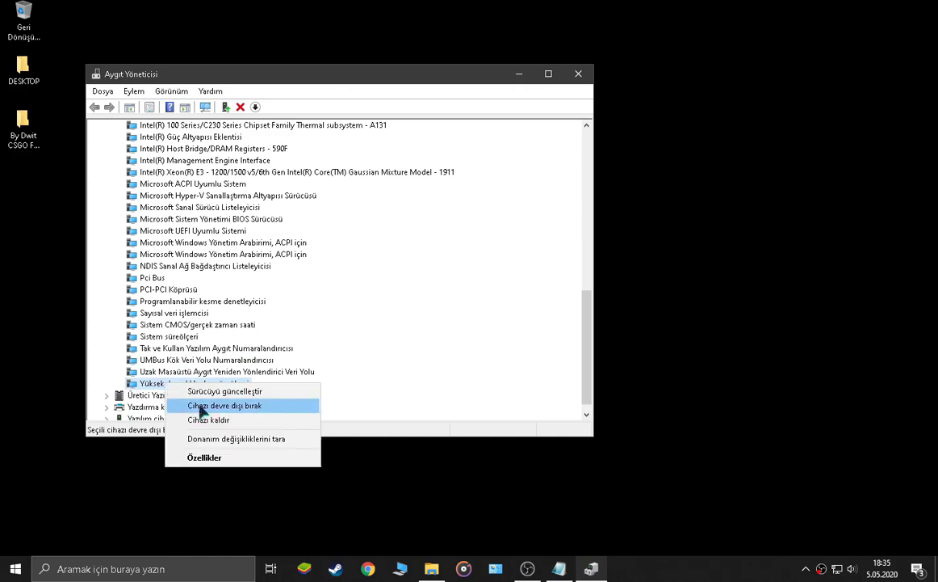
click(210, 407)
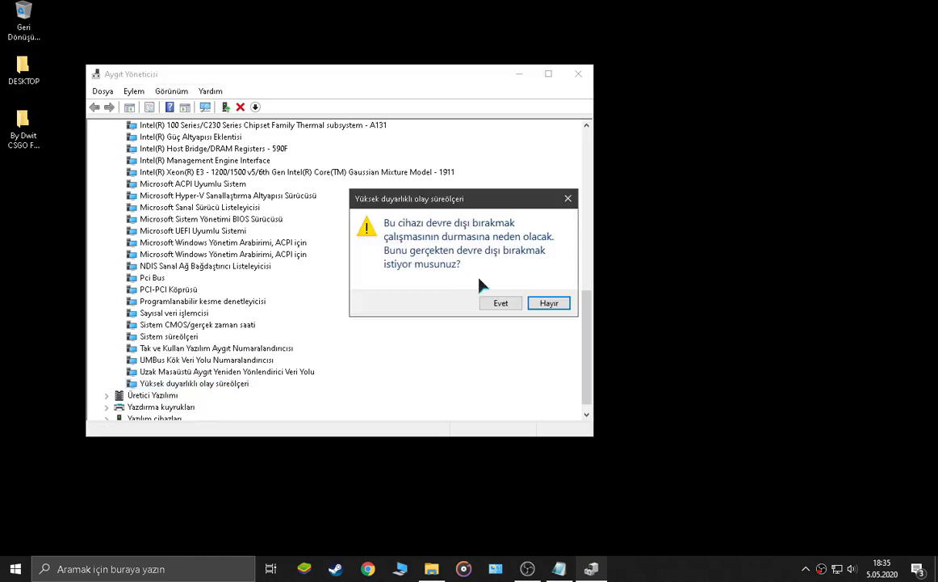
click(494, 303)
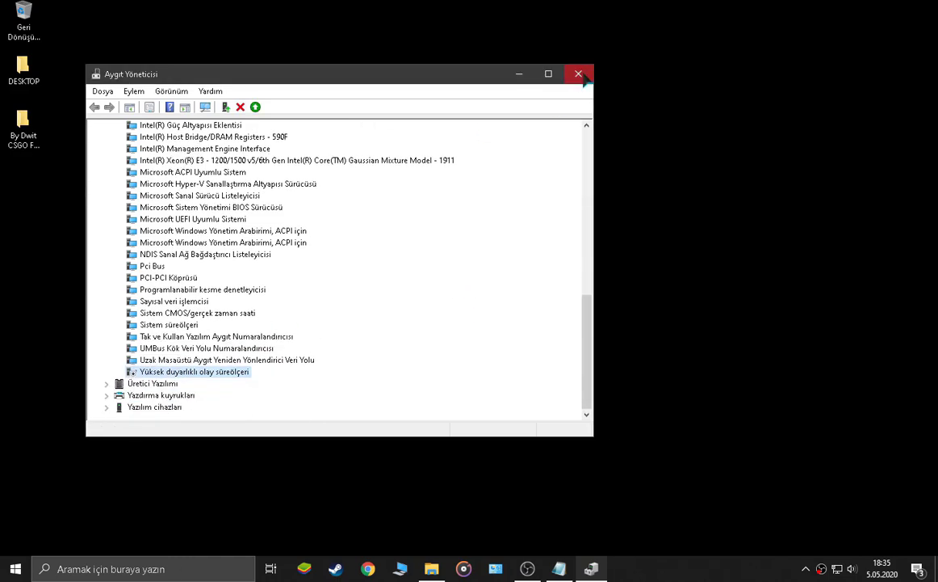
click(584, 78)
Search for regedit and open Kayıt Defteri Düzenleyicisi, allowing it to run.
click(113, 567)
text(rege)
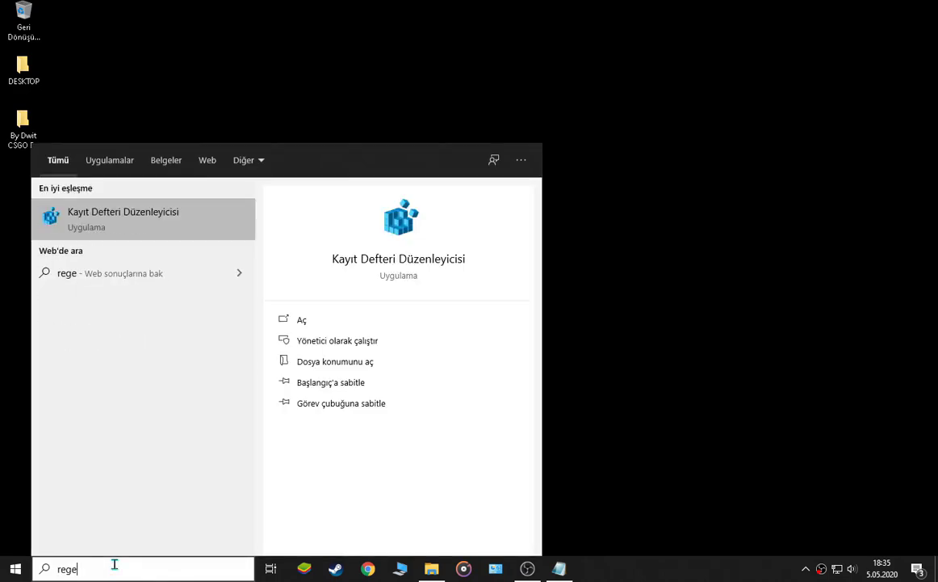
text(dit)
key(Return)
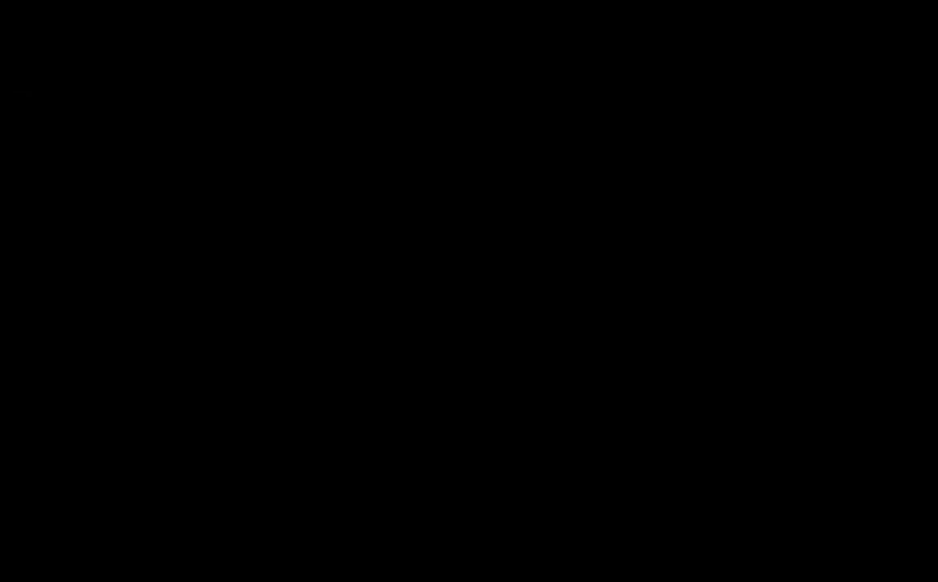
click(498, 355)
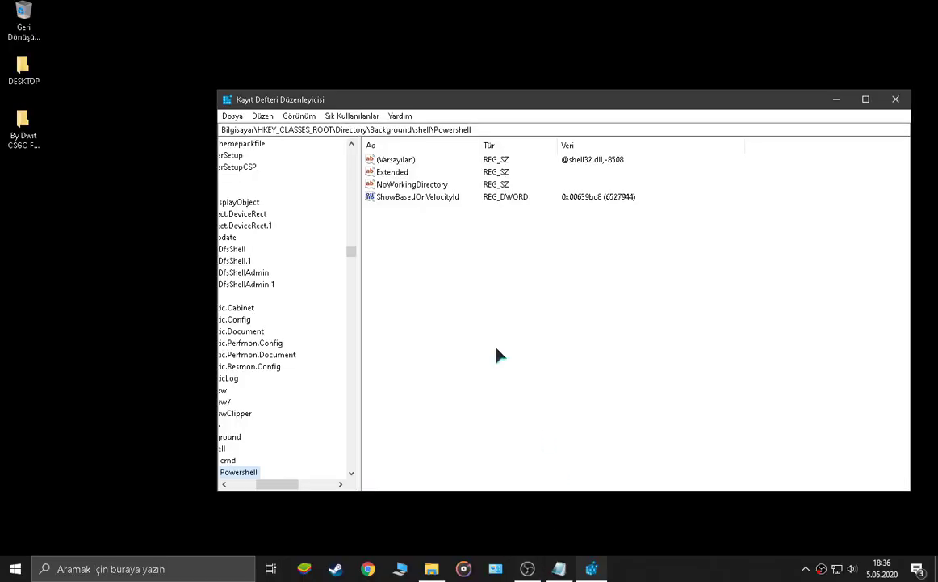
Collapse the Directory and HKEY_CLASSES_ROOT branches in the registry tree and select HKEY_CLASSES_ROOT.
drag(283, 483, 261, 497)
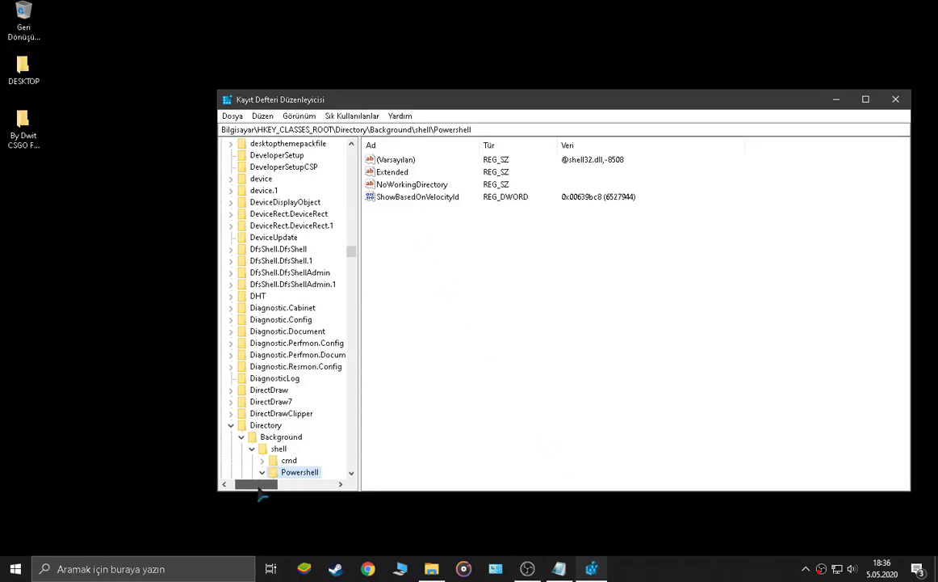
click(231, 425)
scroll(255, 368, up, 7)
scroll(271, 241, up, 20)
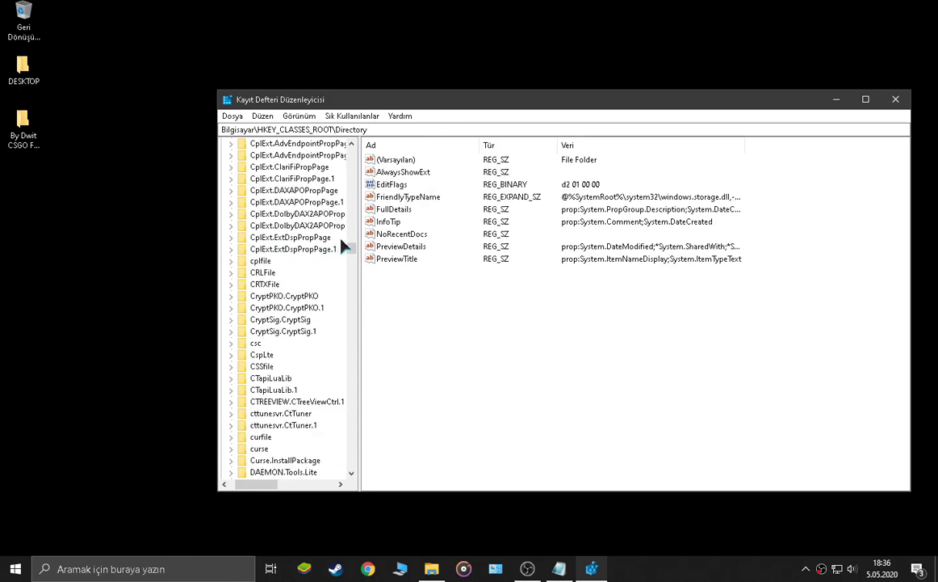
click(235, 155)
click(259, 144)
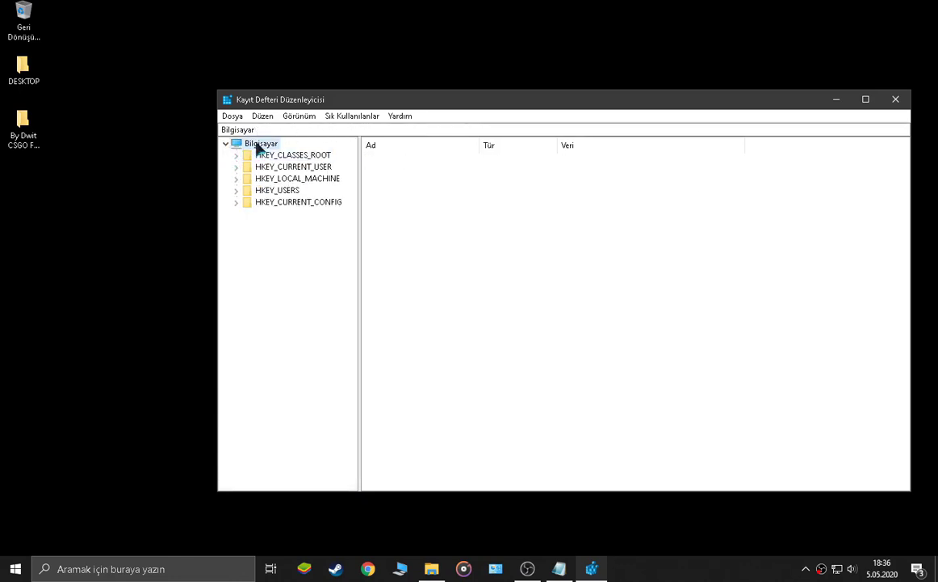
click(271, 155)
Copy the path HKEY_CURRENT_USER\System\GameConfigStore from the Some Codes.txt notes and go to that registry key.
key(alt+Tab)
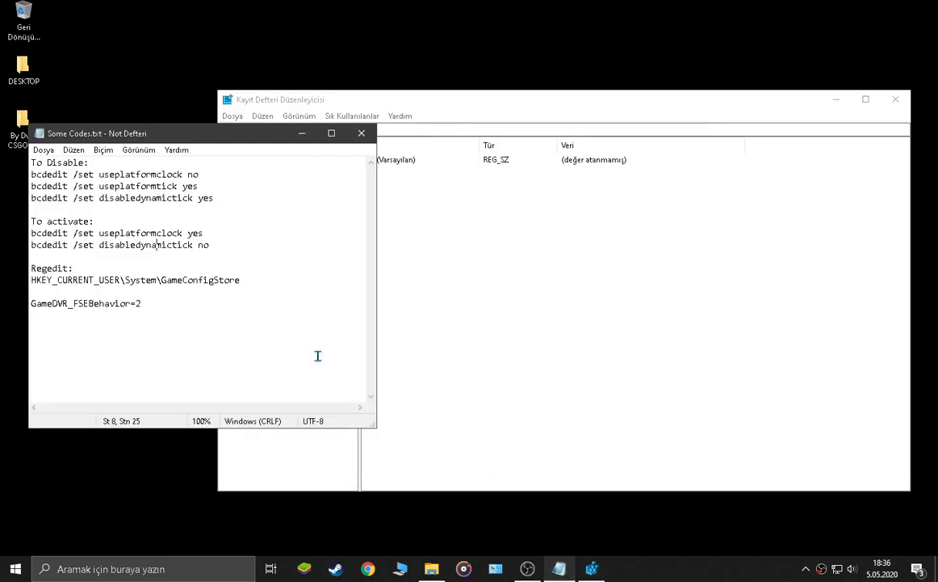
drag(239, 275, 34, 280)
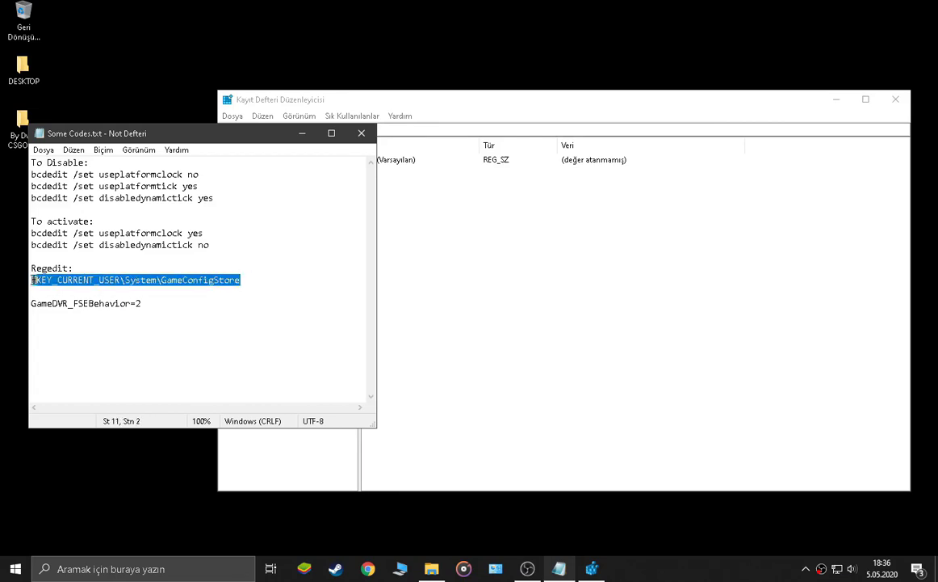
right_click(89, 279)
click(121, 321)
click(351, 131)
drag(350, 131, 258, 133)
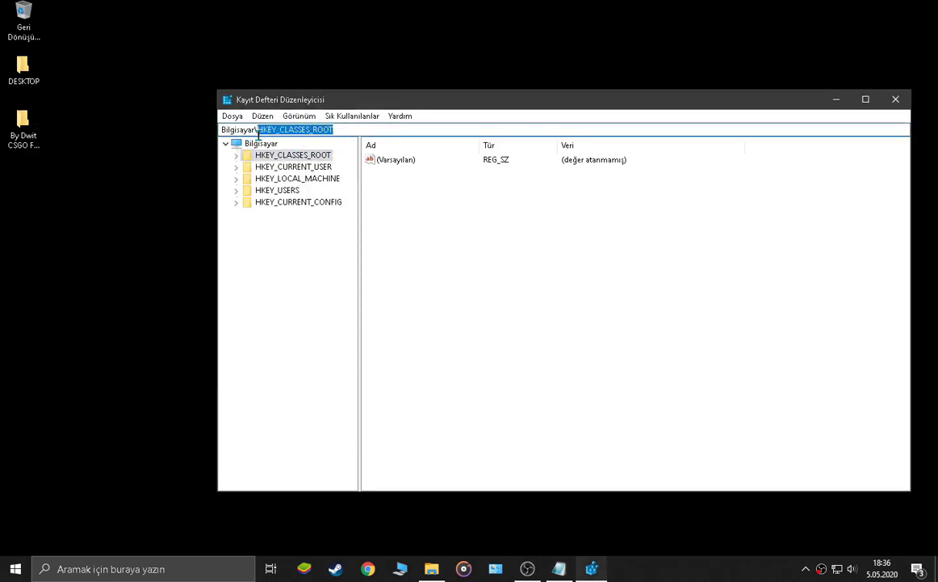
key(BackSpace)
key(ctrl+v)
key(Return)
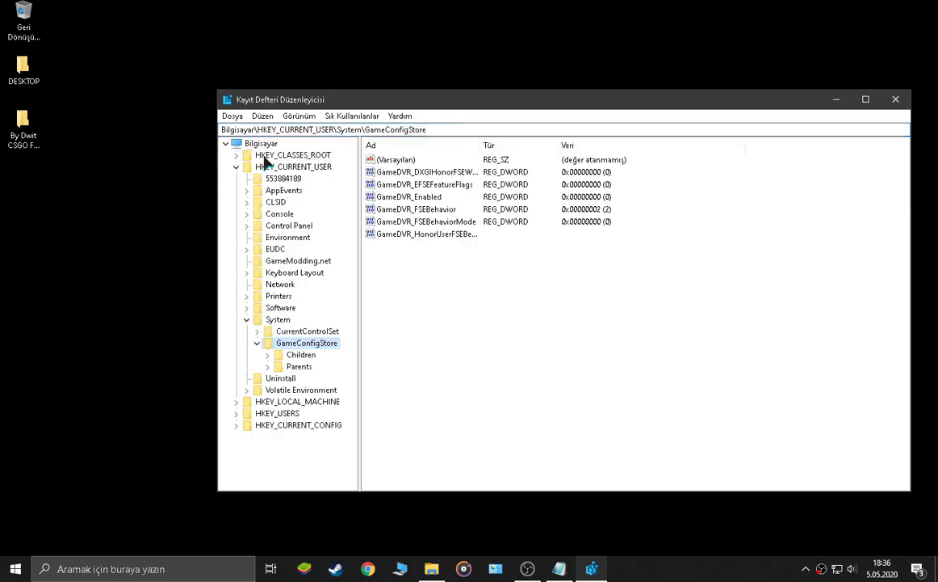
Create a new DWORD value in the GameConfigStore key.
right_click(488, 358)
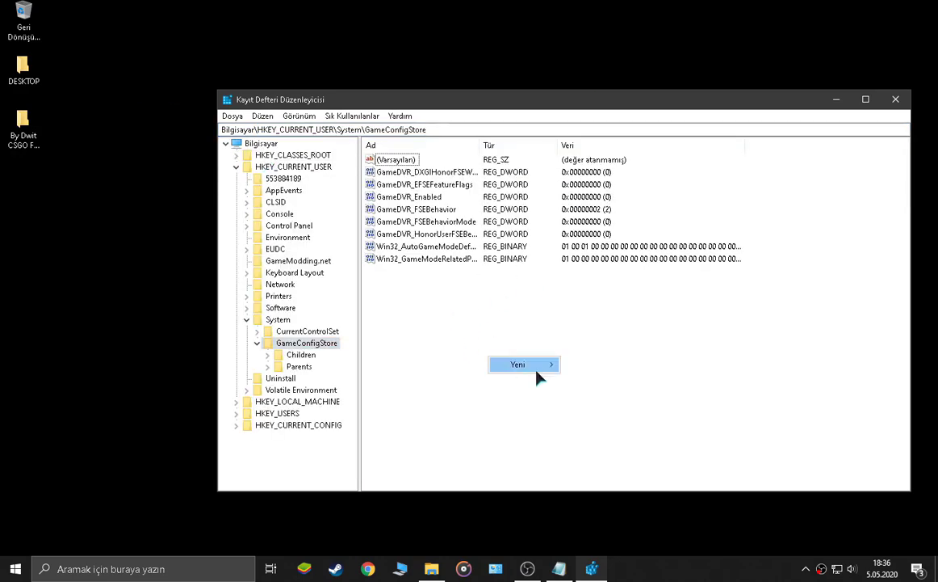
mouse_move(542, 366)
click(609, 412)
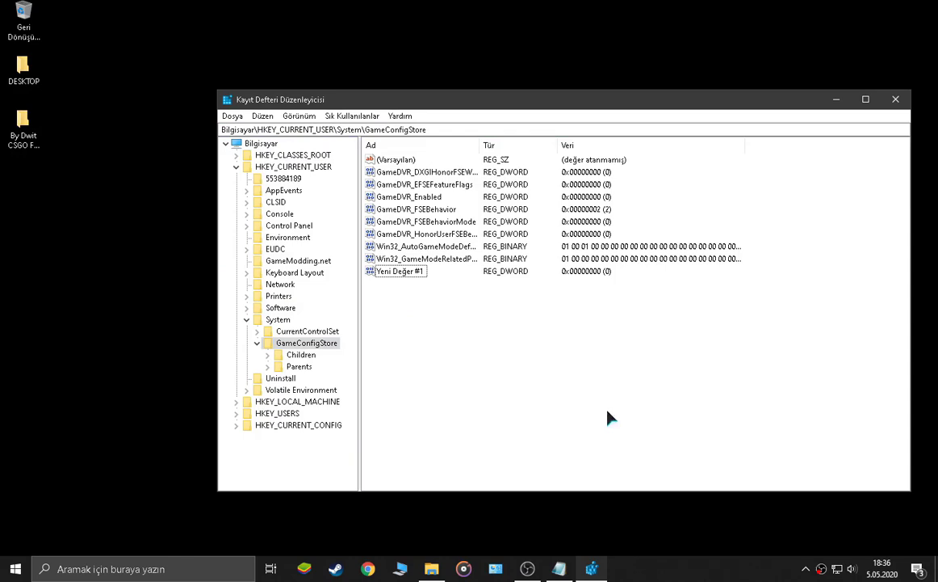
Copy the name GameDVR_FSEBehavior from the Some Codes.txt notes and select the new DWORD value.
click(559, 569)
drag(130, 304, 31, 304)
right_click(47, 305)
click(79, 344)
click(400, 273)
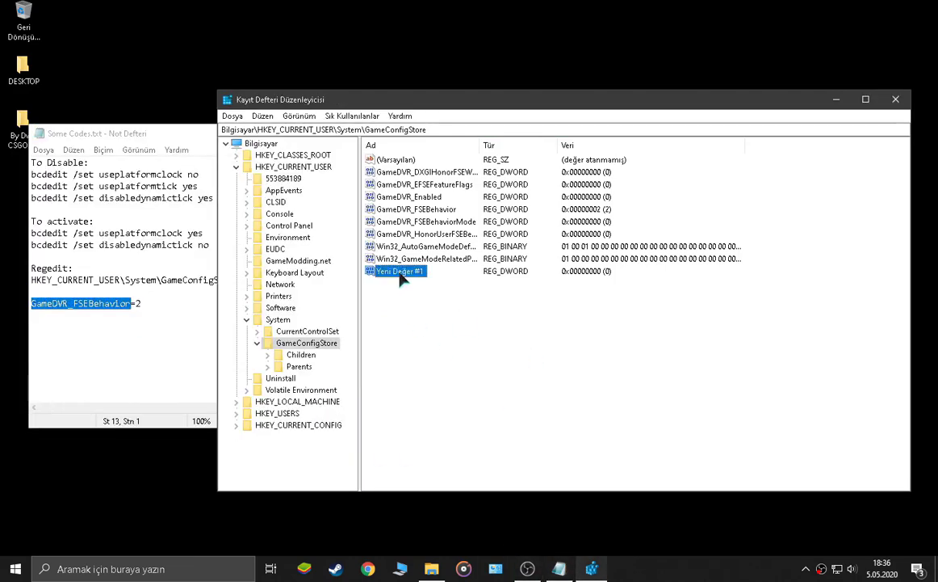
Try to rename the new DWORD value as GameDVR_FSEBehavior, replacing the doubled name text.
right_click(400, 273)
click(438, 330)
key(ctrl+v)
key(ctrl+v)
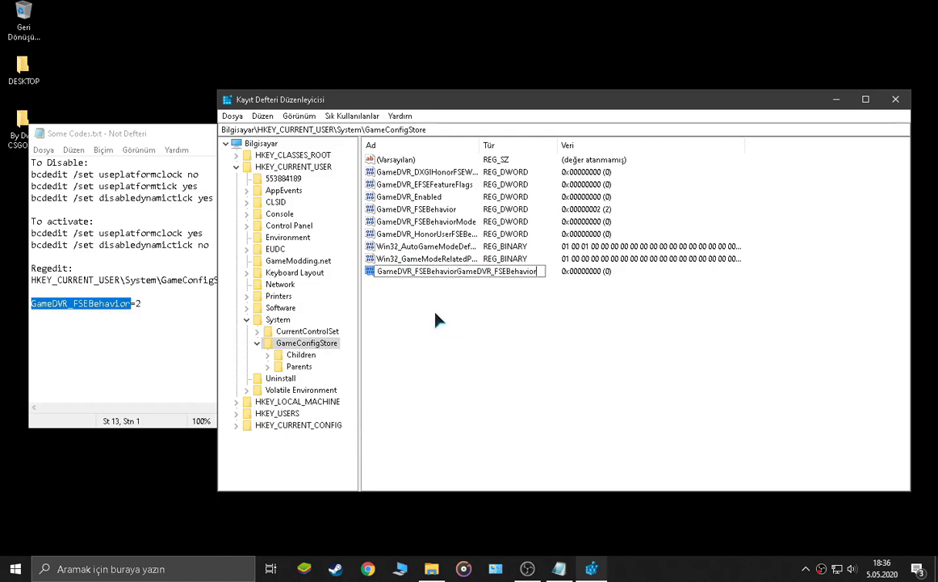
key(ctrl+a)
key(BackSpace)
key(ctrl+v)
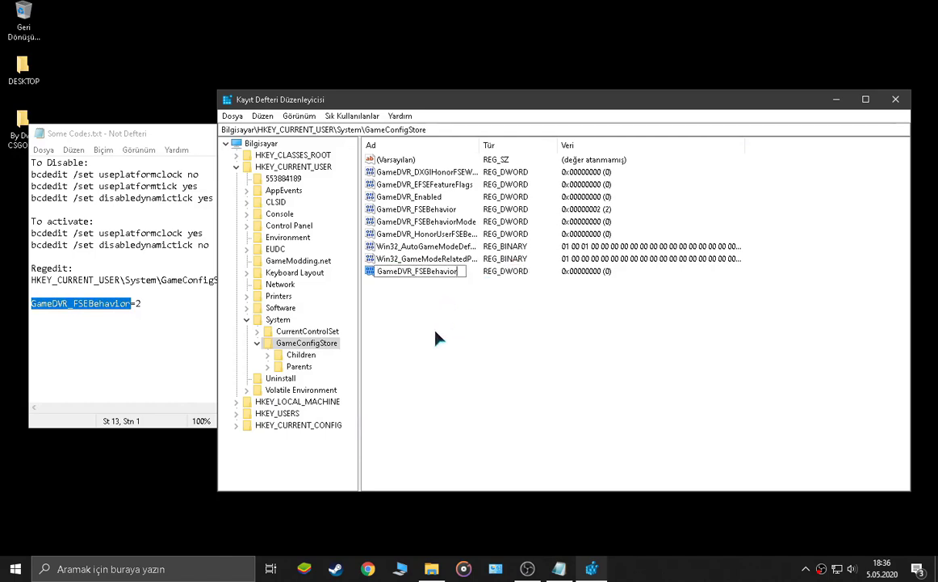
key(Return)
key(Return)
Retry renaming the new DWORD value as GameDVR_FSEBehavior, dismiss the error and delete the new value.
right_click(410, 273)
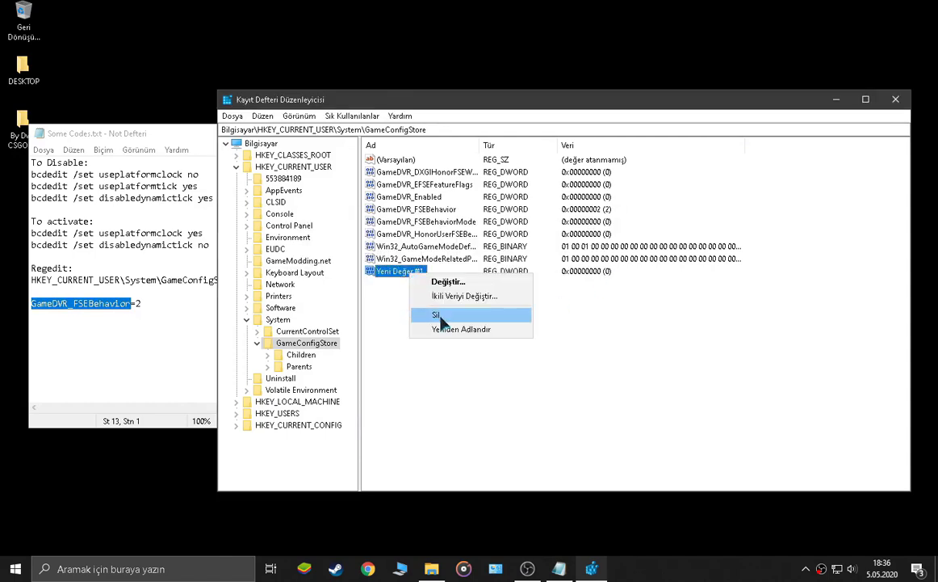
click(453, 329)
key(ctrl+v)
key(Return)
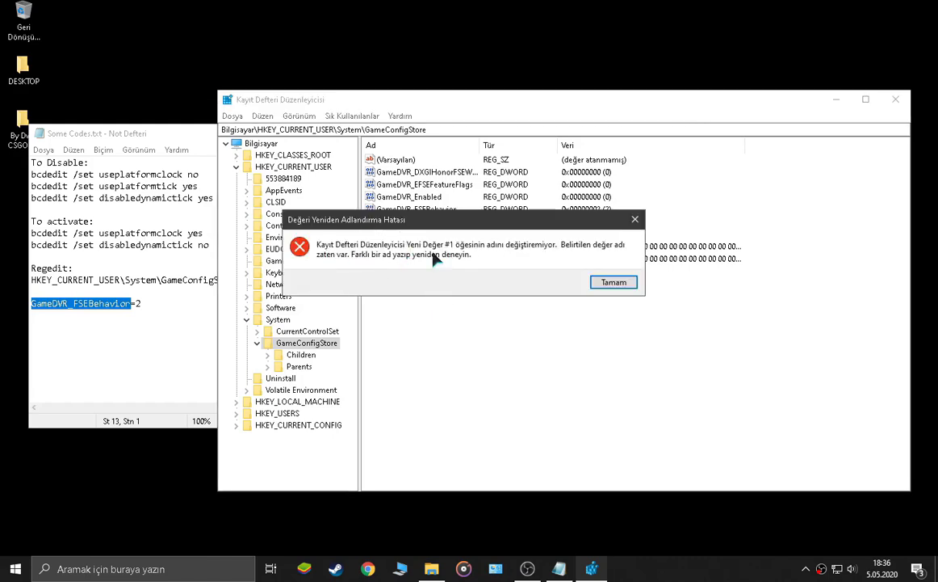
click(613, 282)
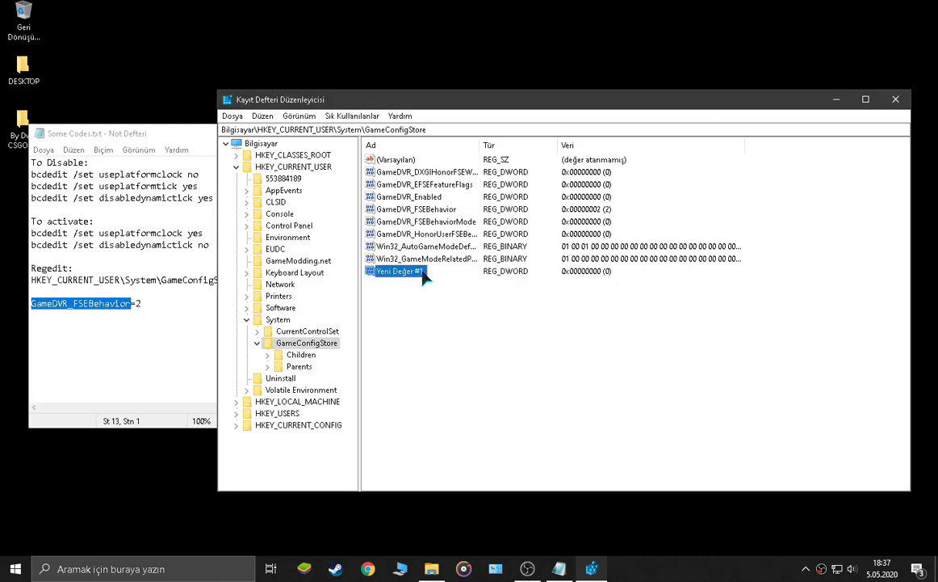
key(Delete)
click(572, 287)
Open the existing GameDVR_FSEBehavior value, accept its data as 2, and close the registry editor and the notes.
click(416, 249)
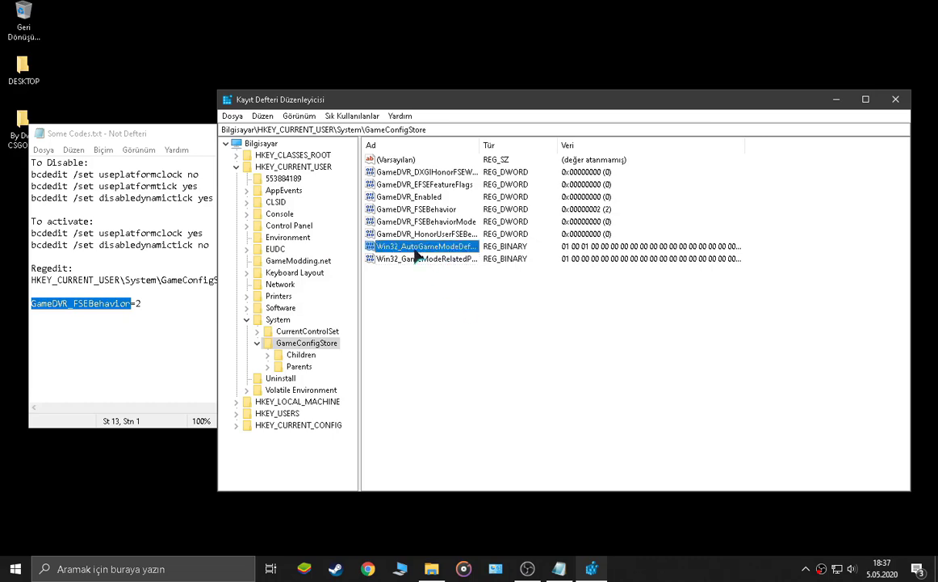
click(414, 210)
double_click(417, 211)
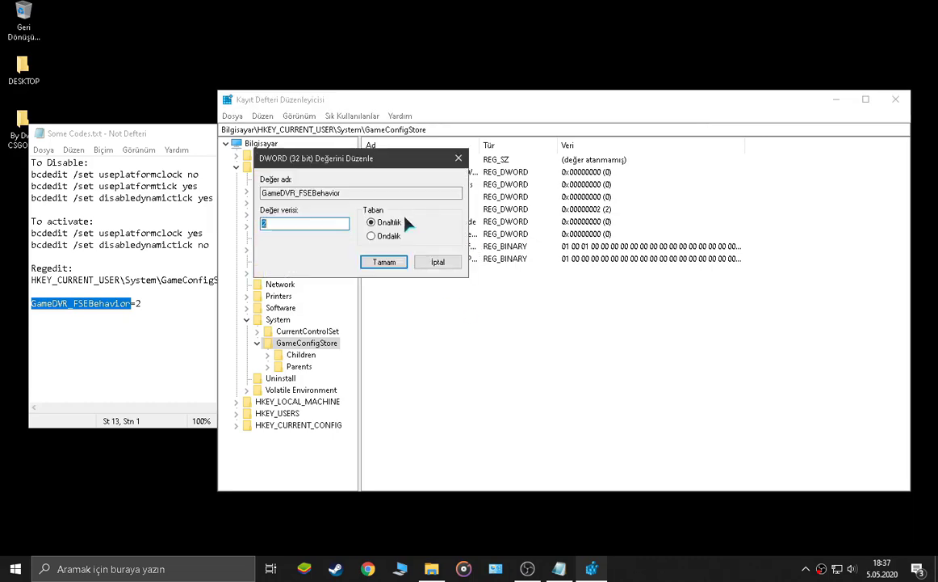
click(384, 262)
click(326, 135)
click(361, 133)
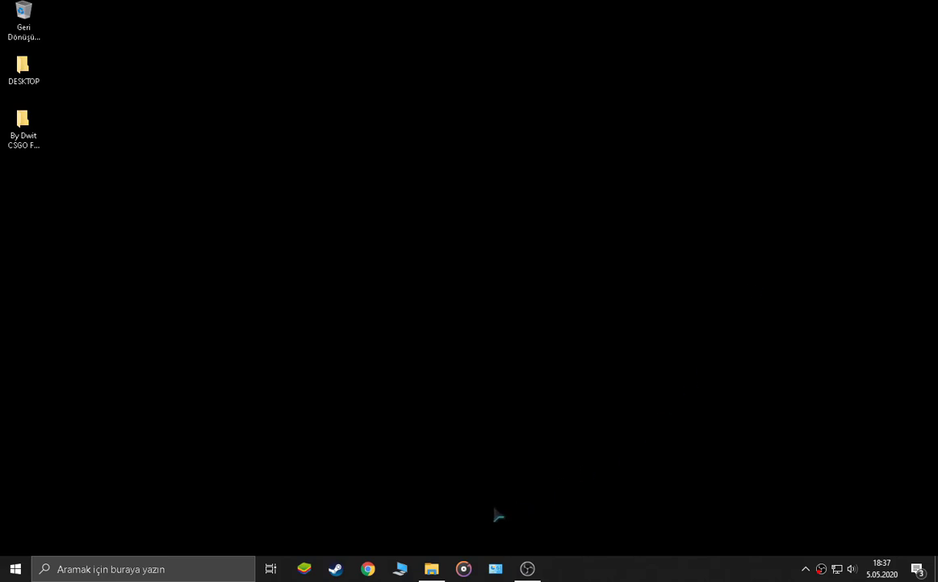
Return to the booster pack folder in the file explorer and open its Regedit Optimise! folder.
click(431, 567)
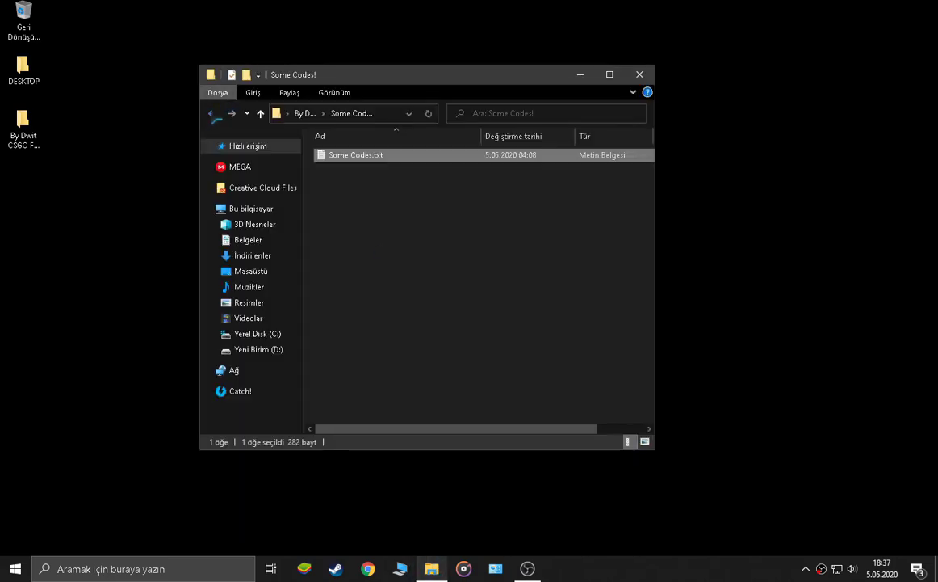
click(213, 114)
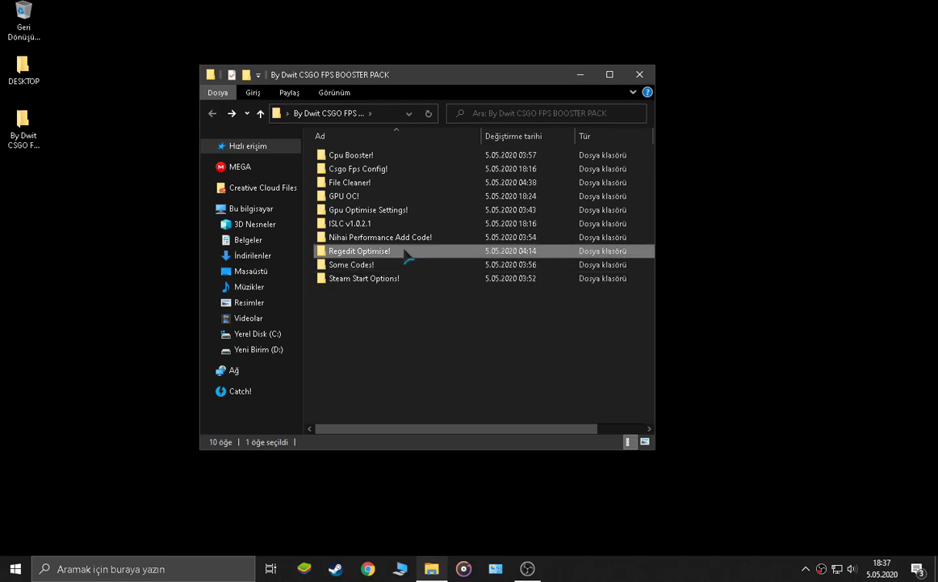
double_click(404, 251)
Merge Disable GameDVR 1.reg and Disable GameDVR 2.reg into the registry.
click(360, 174)
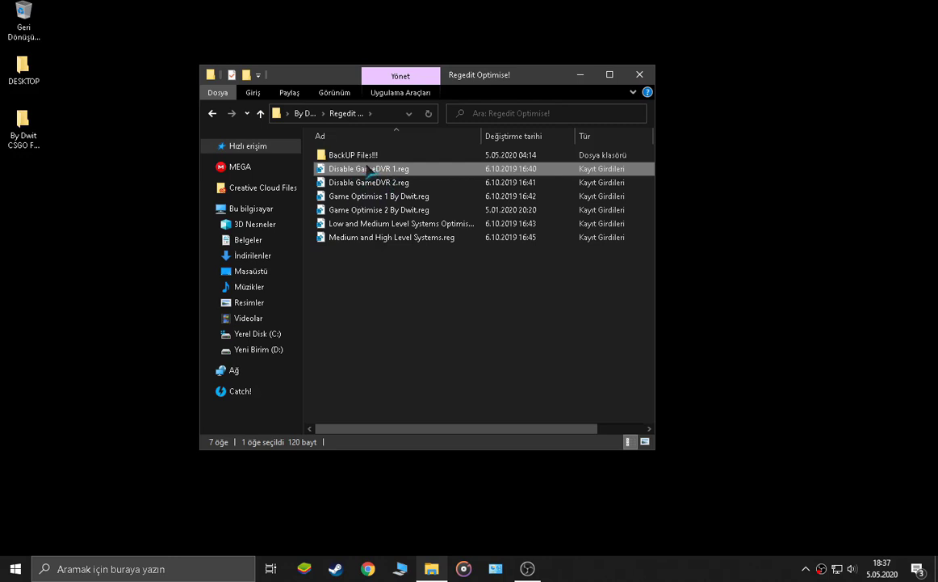
double_click(368, 169)
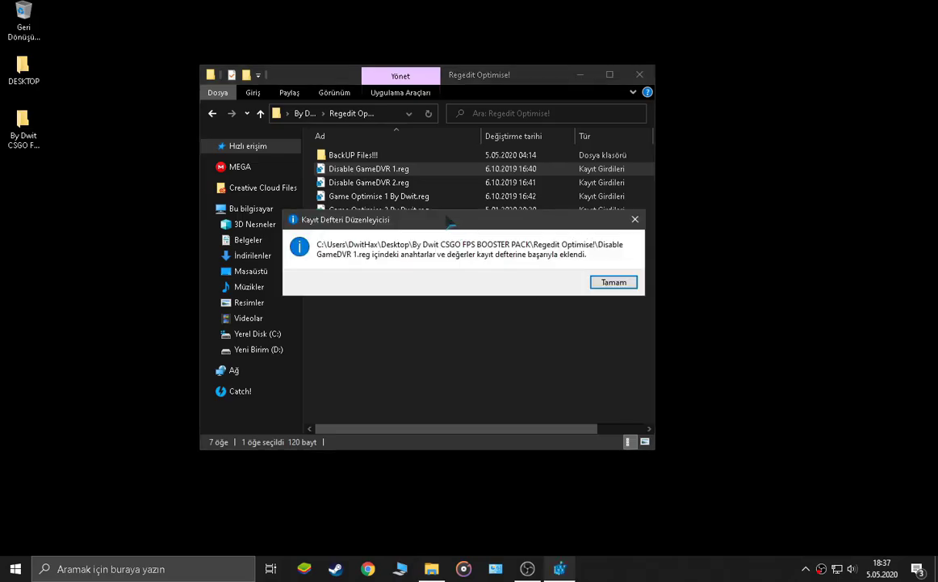
click(613, 282)
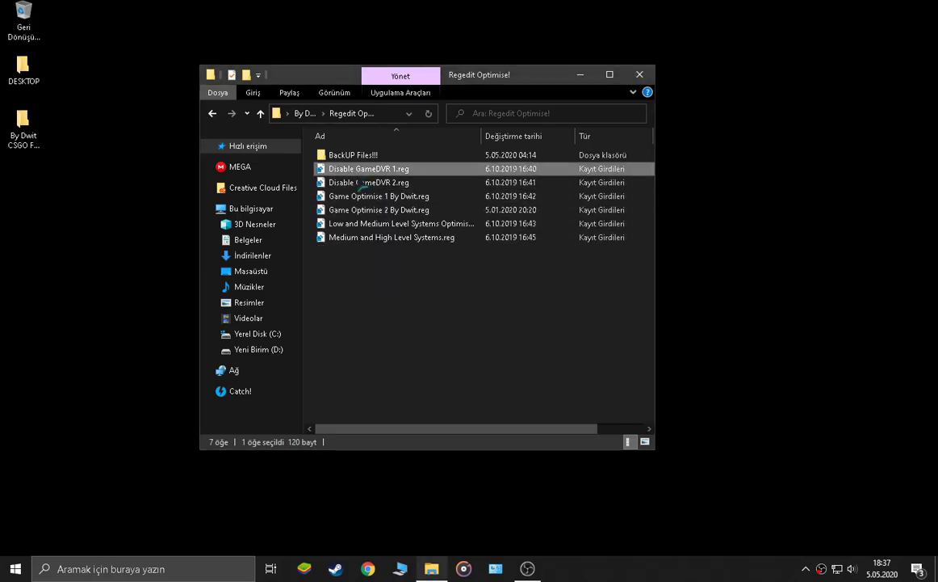
double_click(359, 182)
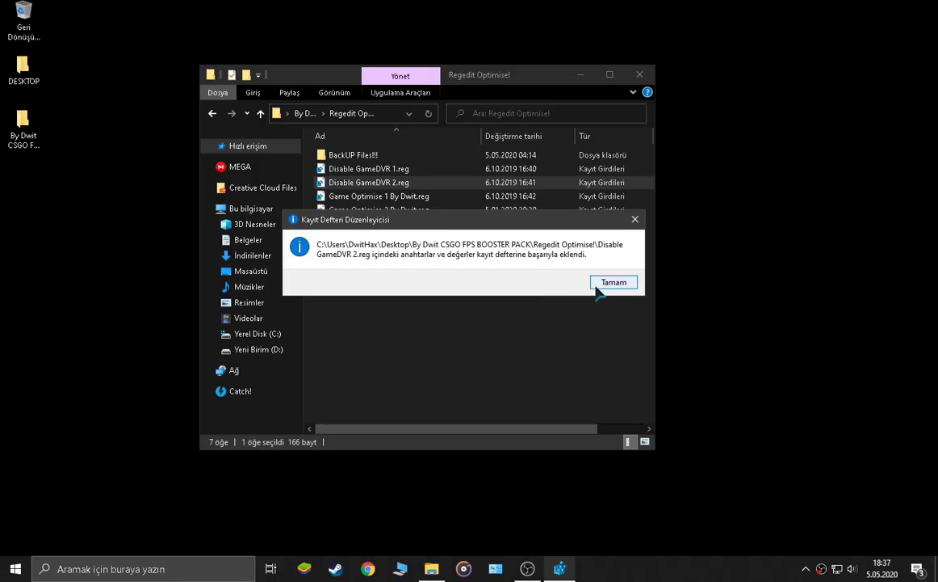
click(606, 286)
Merge Game Optimise 1 By Dwit.reg into the registry.
click(397, 197)
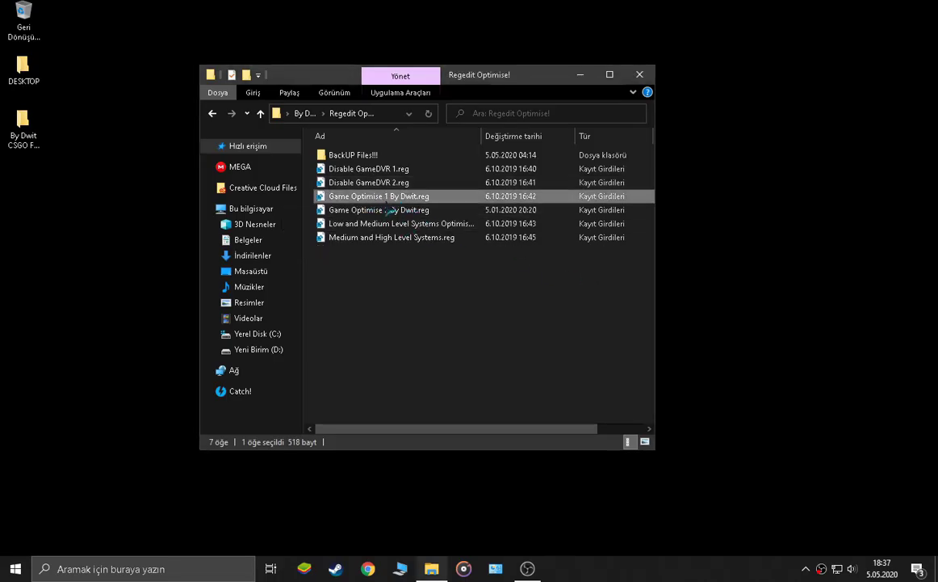
double_click(404, 205)
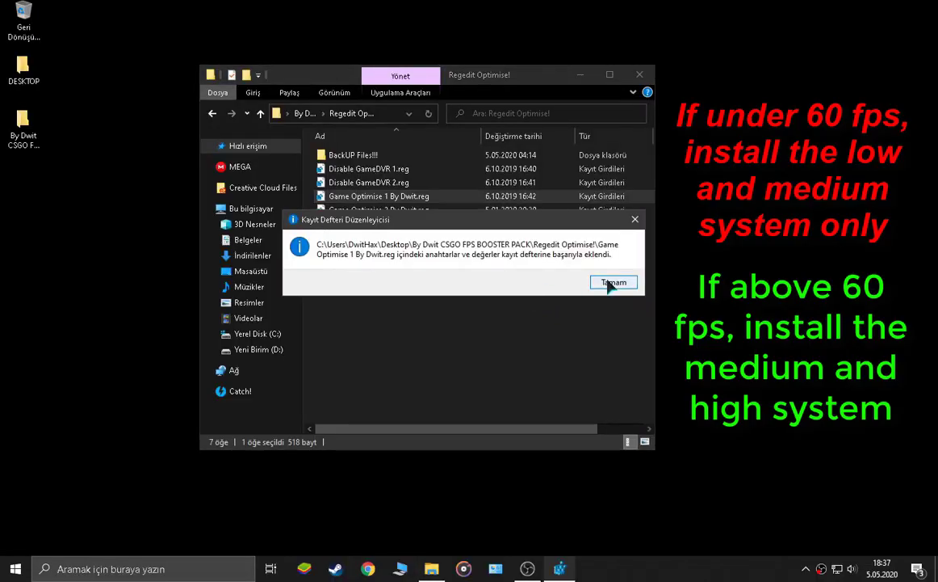
click(608, 283)
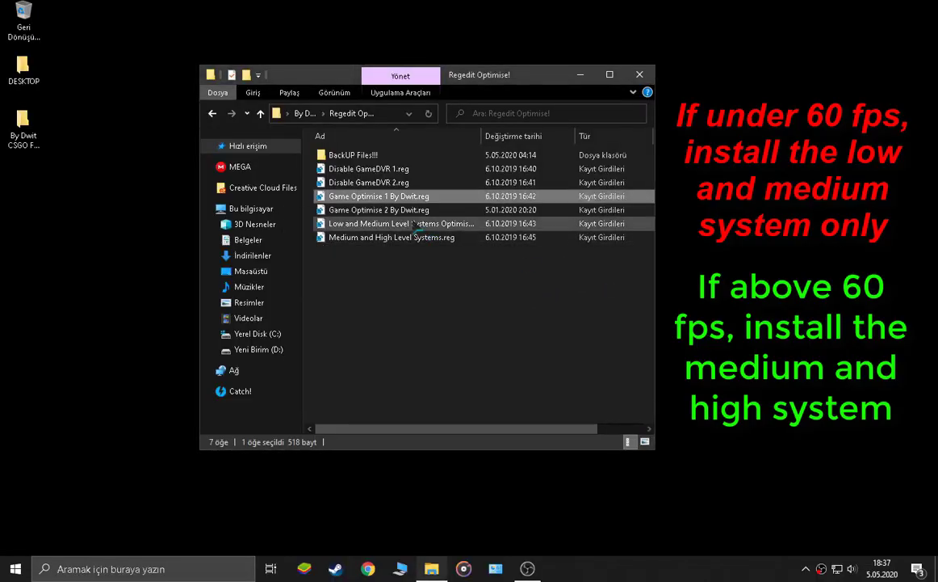
Merge the Low and Medium Level Systems file and Medium and High Level Systems.reg into the registry.
double_click(399, 224)
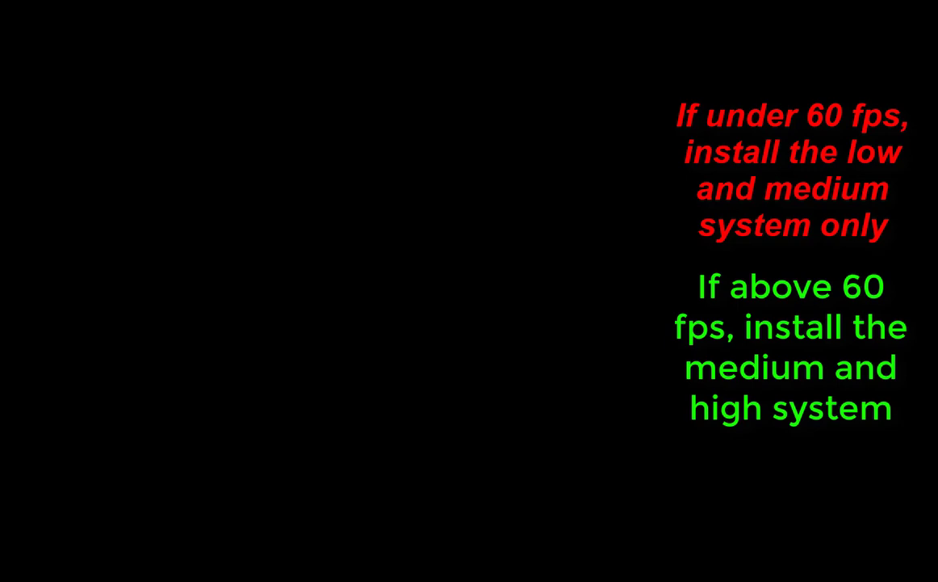
click(605, 286)
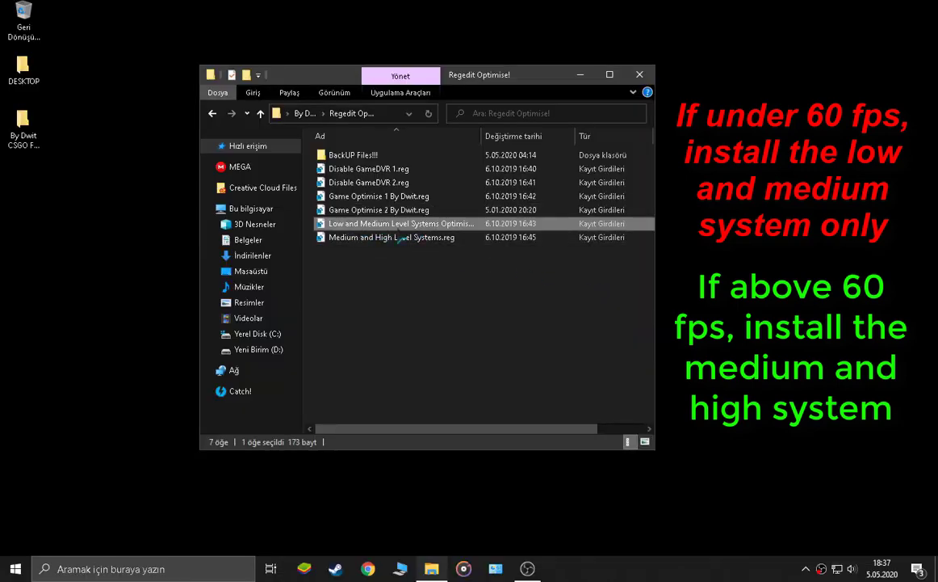
click(355, 239)
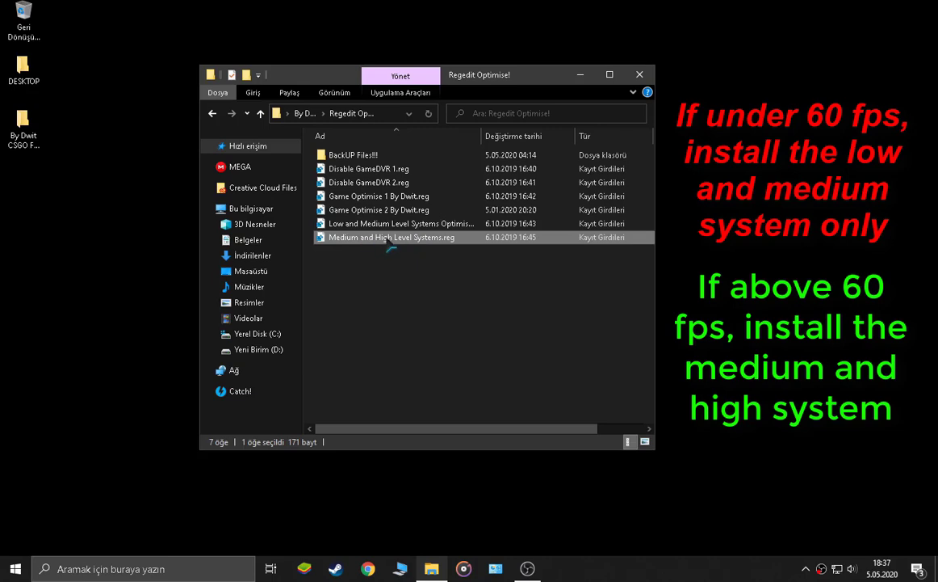
double_click(388, 239)
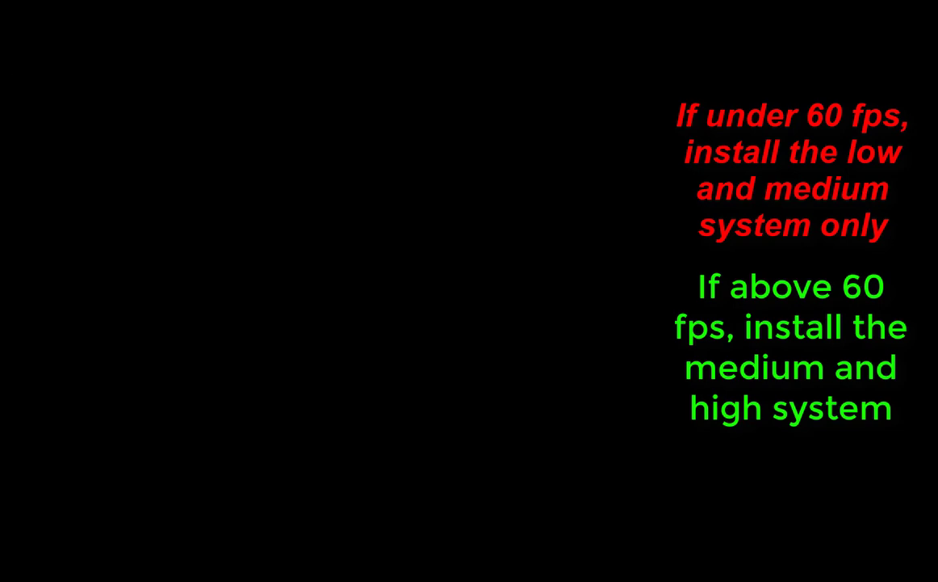
click(604, 286)
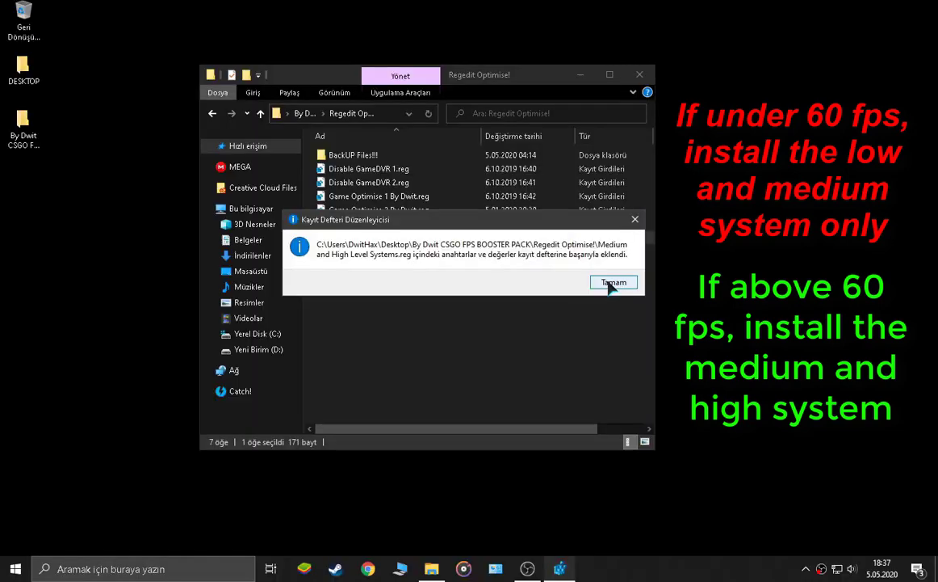
Acknowledge the completed registry merge and return to the booster pack's parent folder.
click(607, 283)
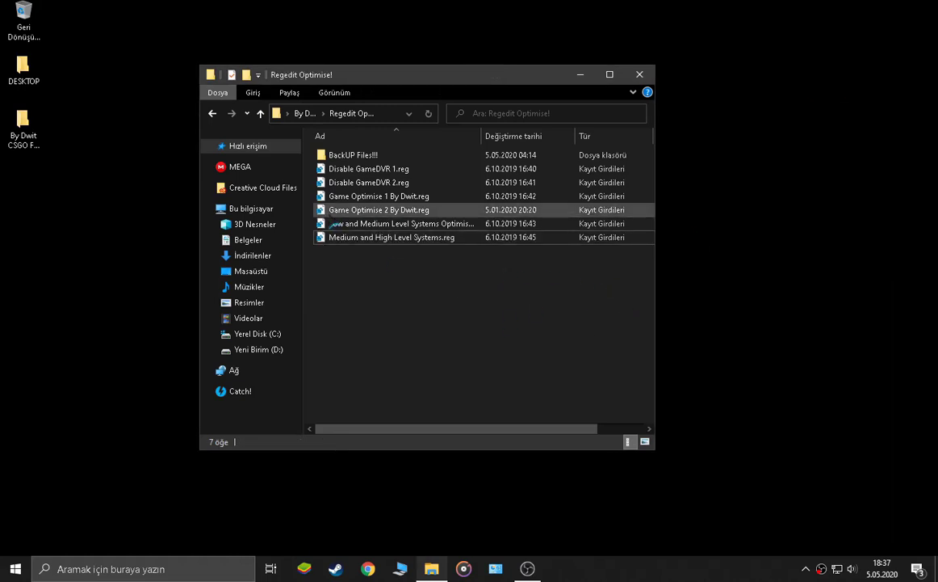
click(212, 113)
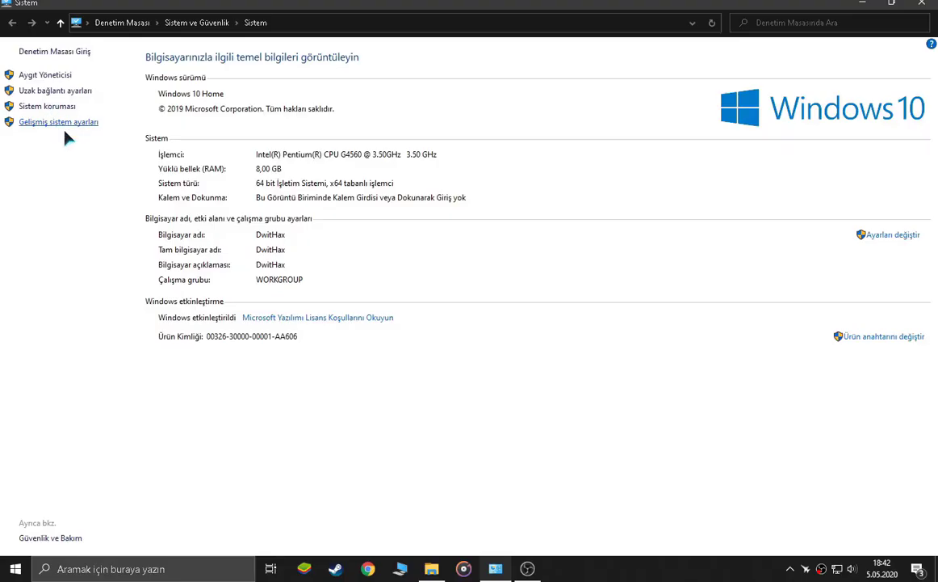
Set Windows visual effects to best performance (En iyi performans için ayarla) in the advanced system settings and confirm.
click(48, 121)
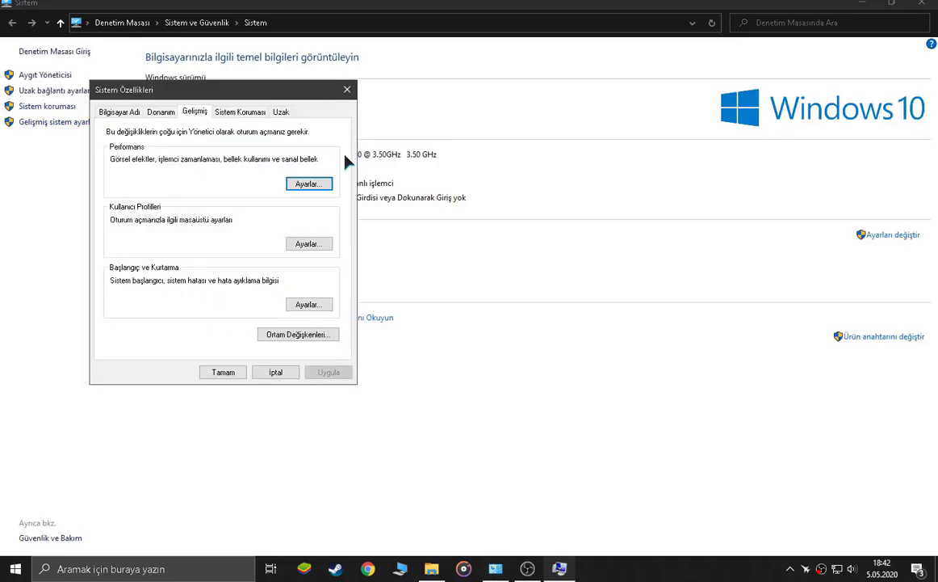
click(308, 183)
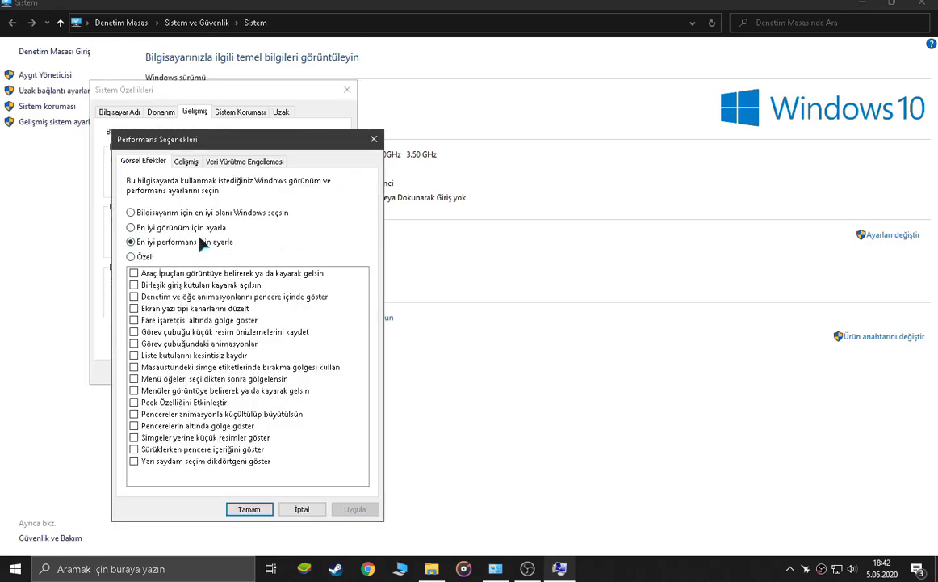
click(139, 227)
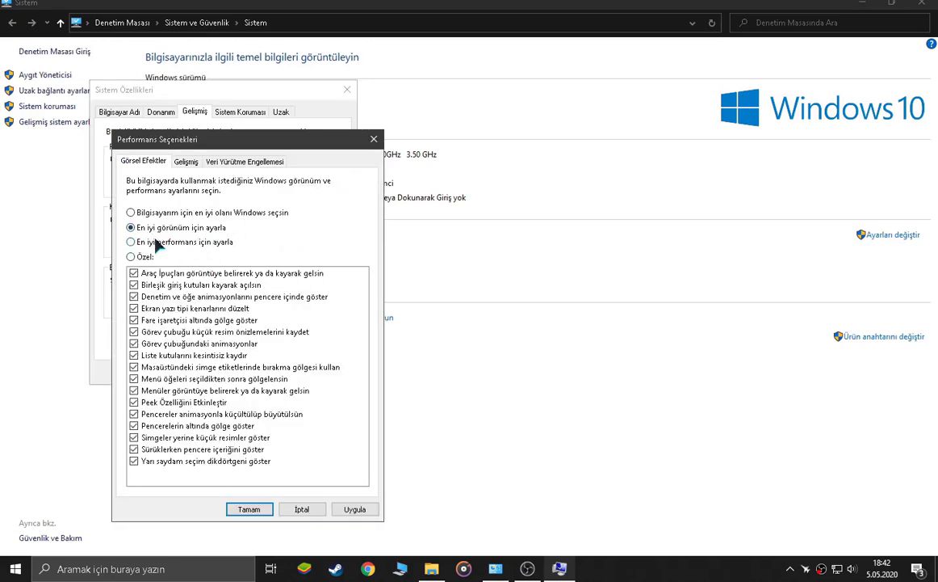
click(137, 241)
click(355, 510)
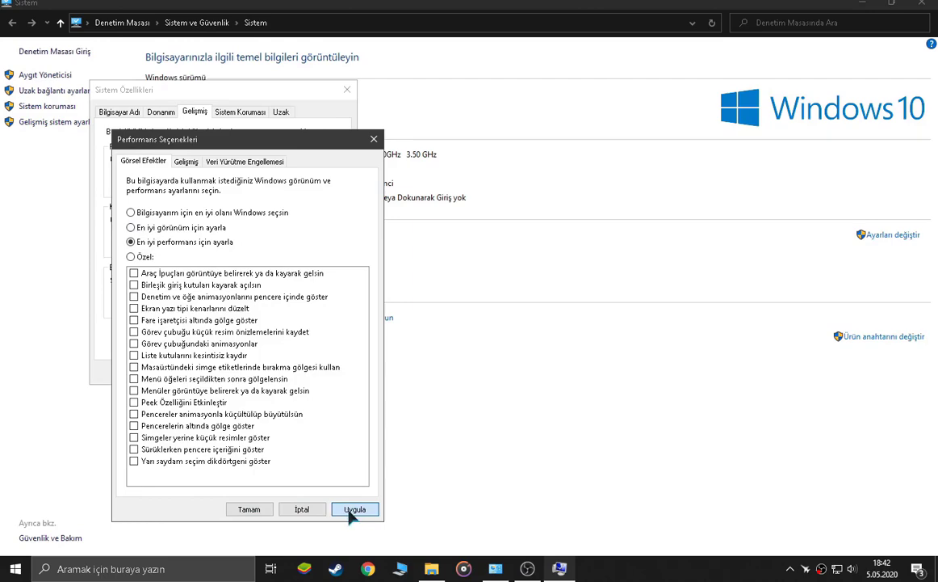
click(258, 509)
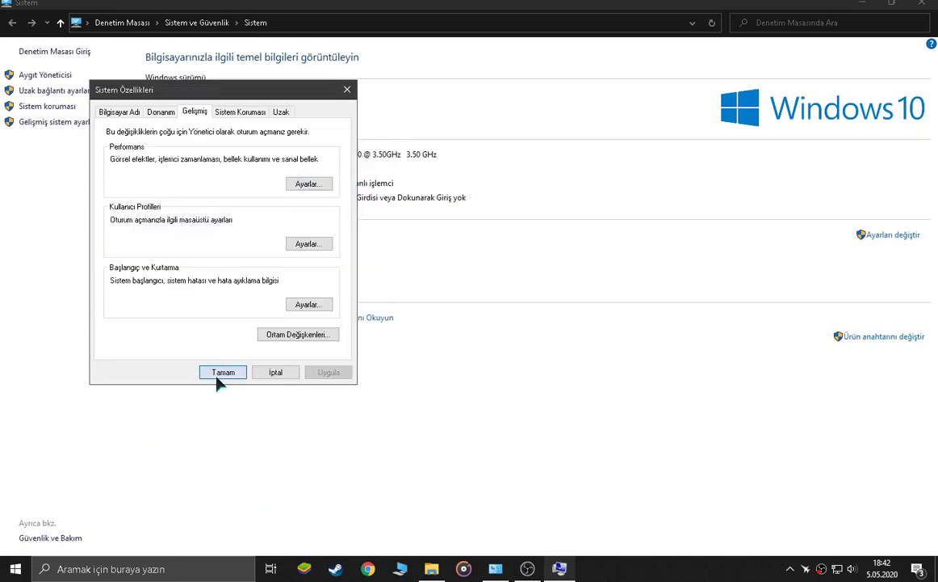
click(218, 373)
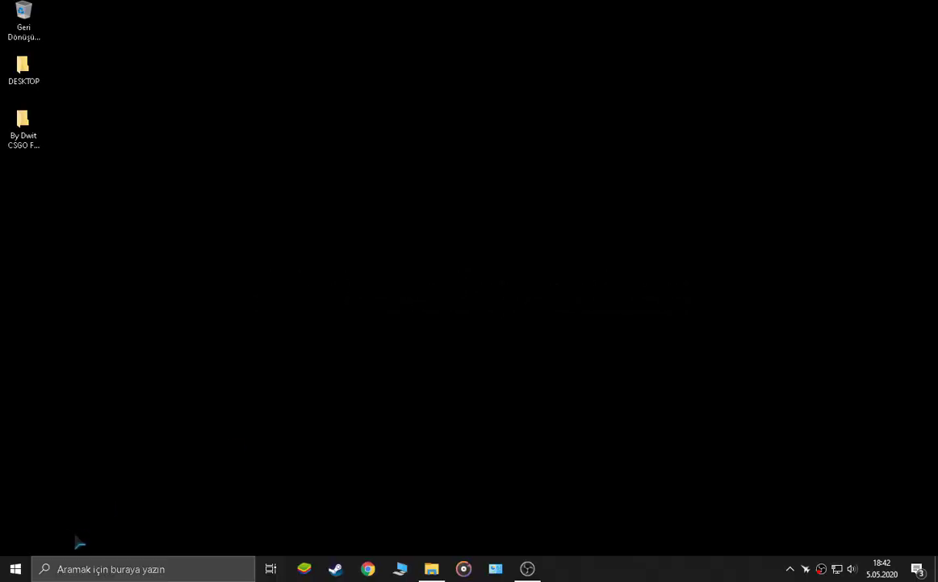
Open Task Manager and show its list of startup programs.
click(81, 569)
right_click(656, 569)
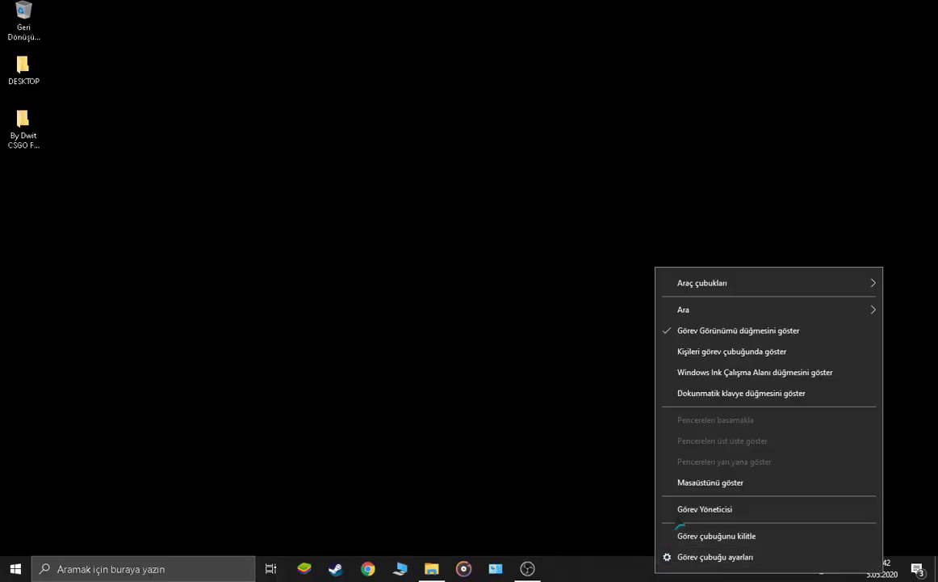
click(685, 509)
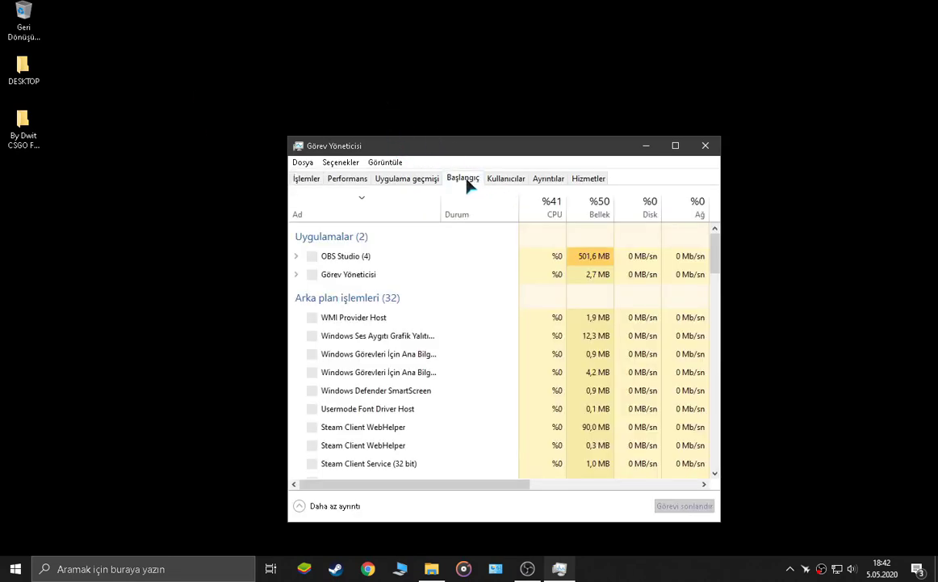
click(473, 183)
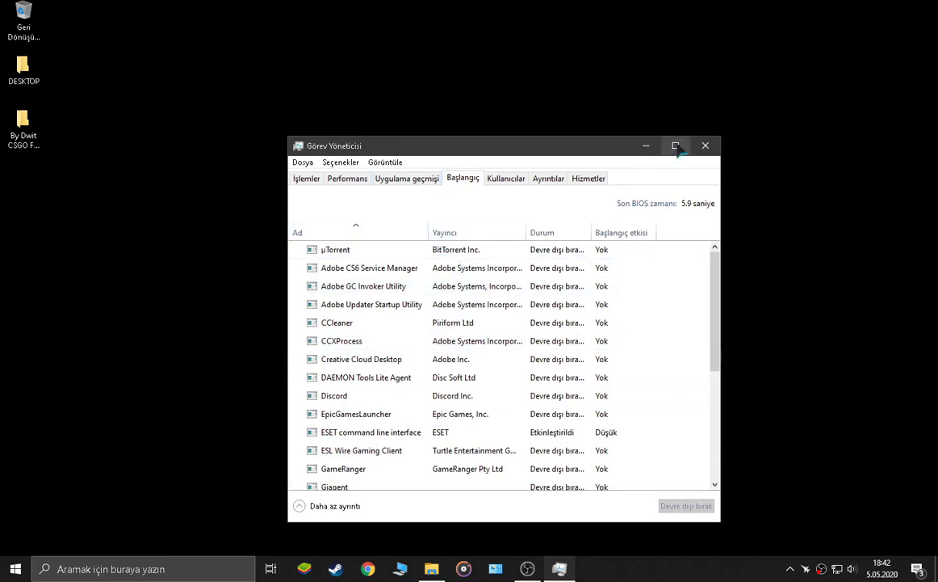
drag(559, 150, 594, 103)
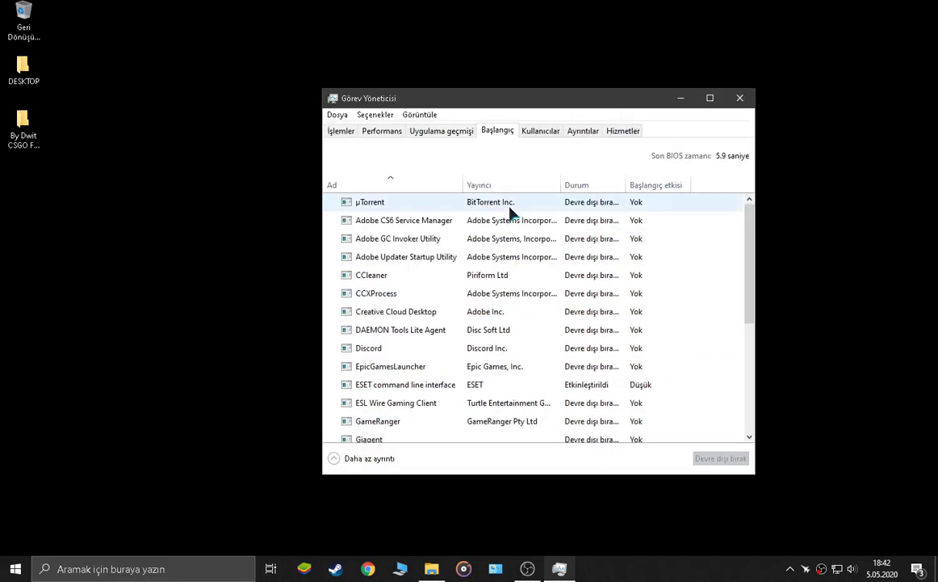
Enable the MEGAsync startup entry and disable it again.
right_click(602, 202)
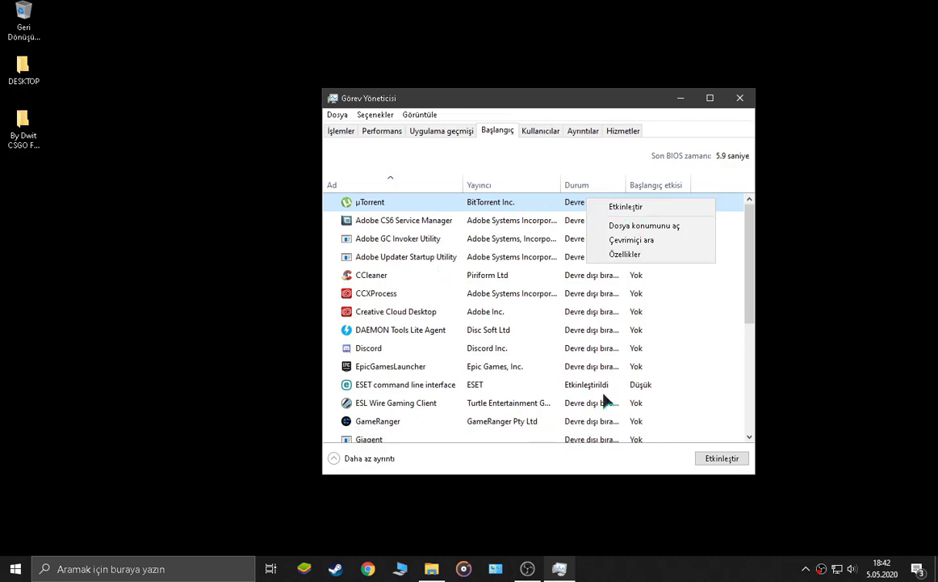
click(751, 307)
drag(751, 307, 738, 420)
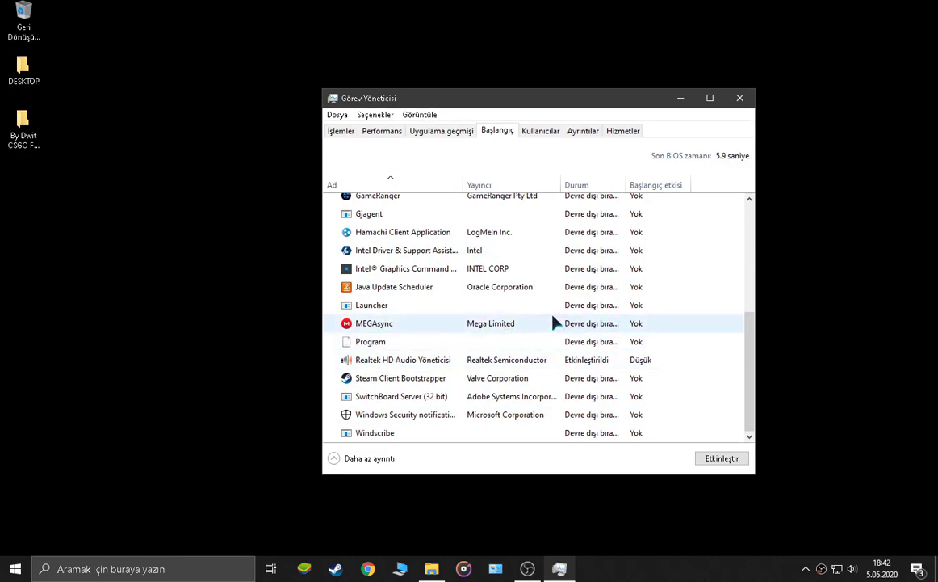
right_click(483, 326)
click(513, 336)
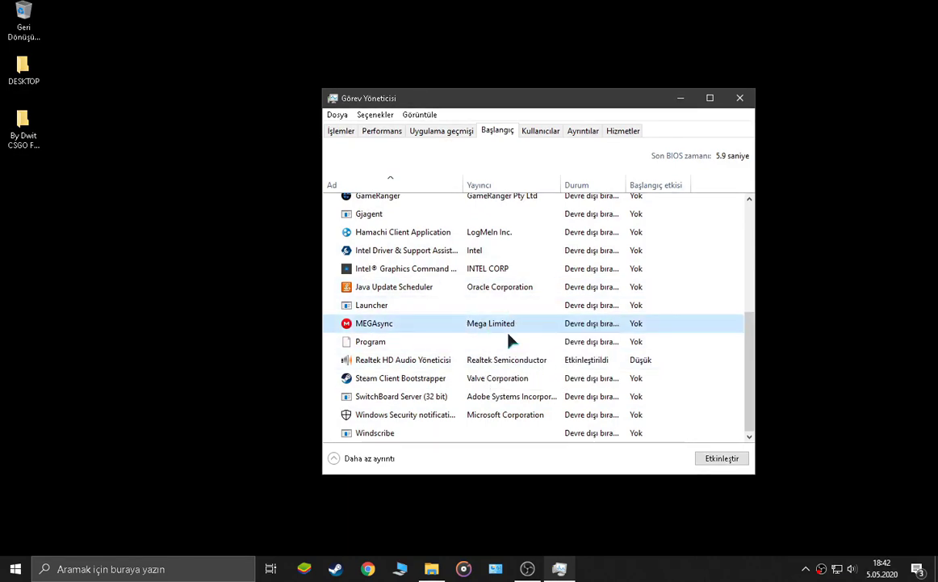
right_click(593, 323)
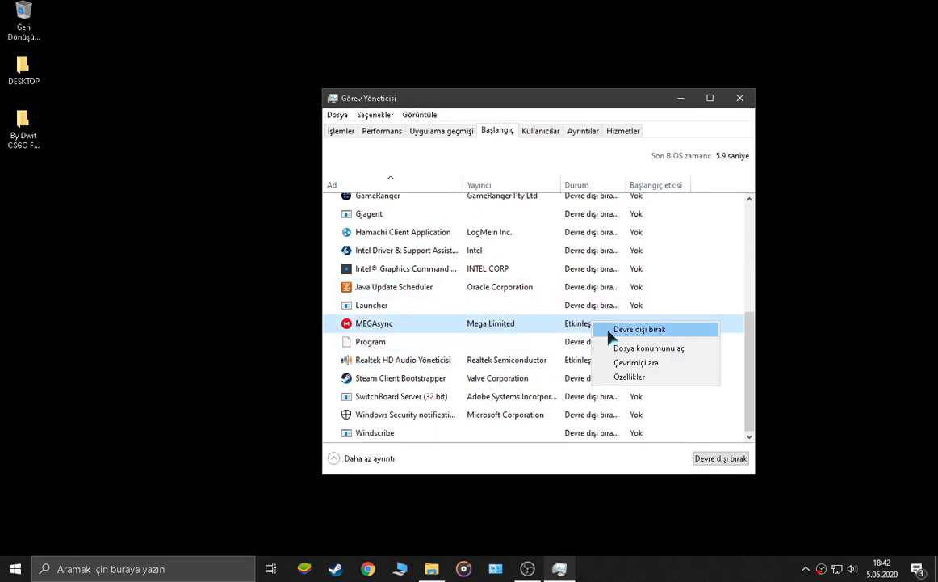
click(617, 331)
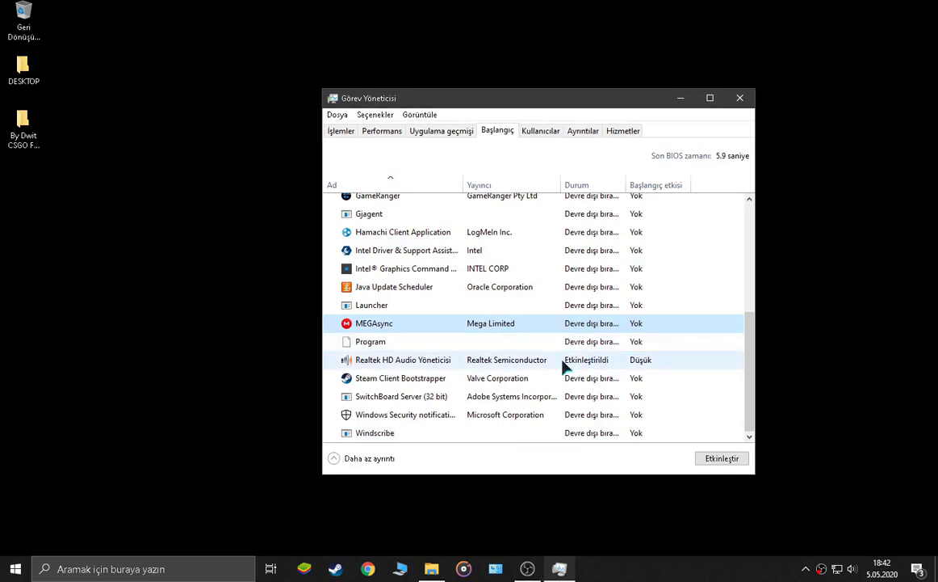
Check the startup list around the ESET command line interface entry and close Task Manager.
scroll(565, 363, up, 3)
scroll(581, 358, up, 2)
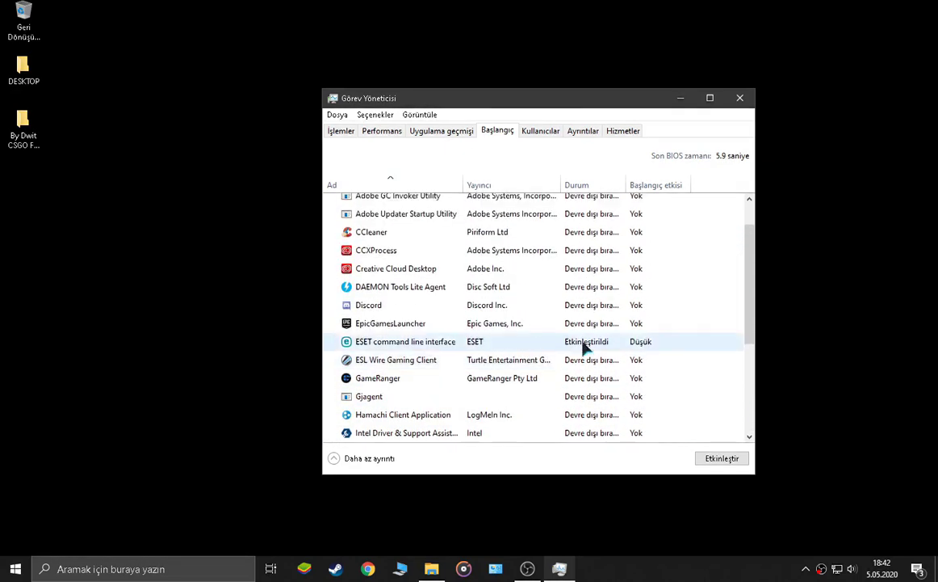
right_click(580, 385)
click(549, 389)
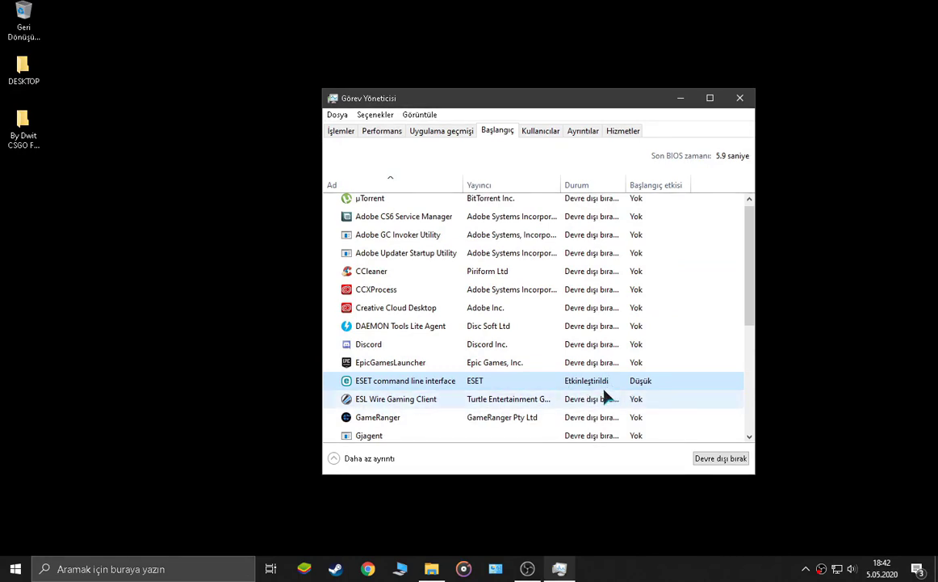
scroll(597, 367, up, 1)
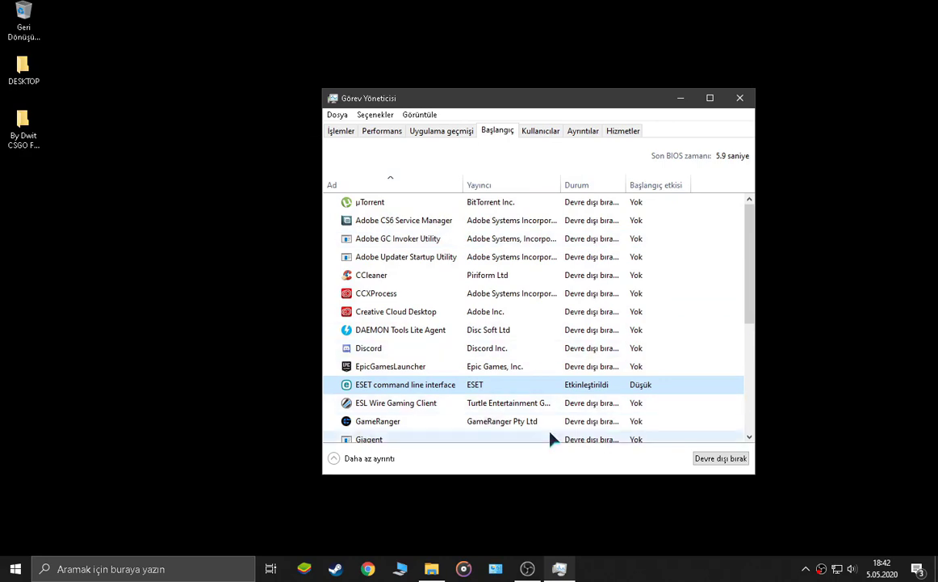
click(739, 97)
Open System Configuration with msconfig and hide all Microsoft services in its services list.
click(110, 569)
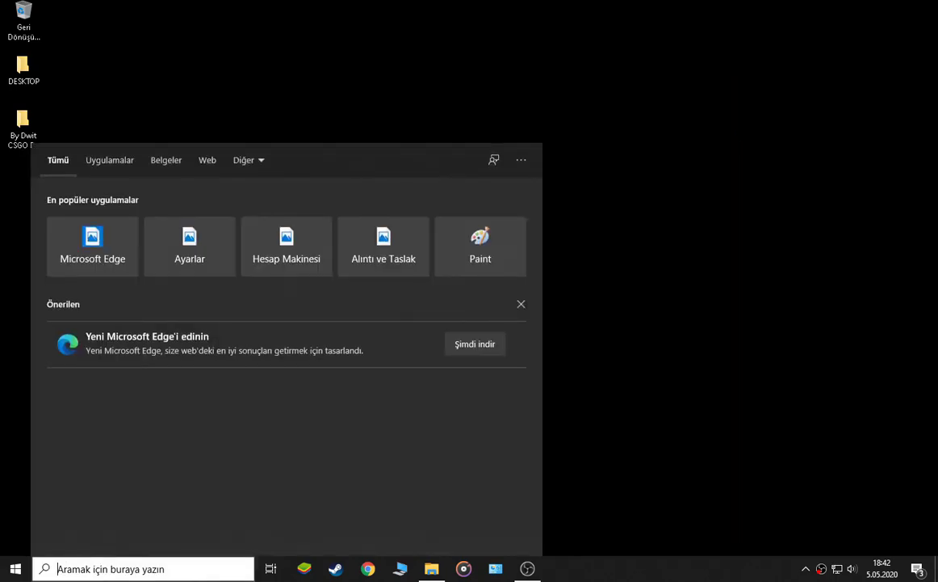
text(msconfig)
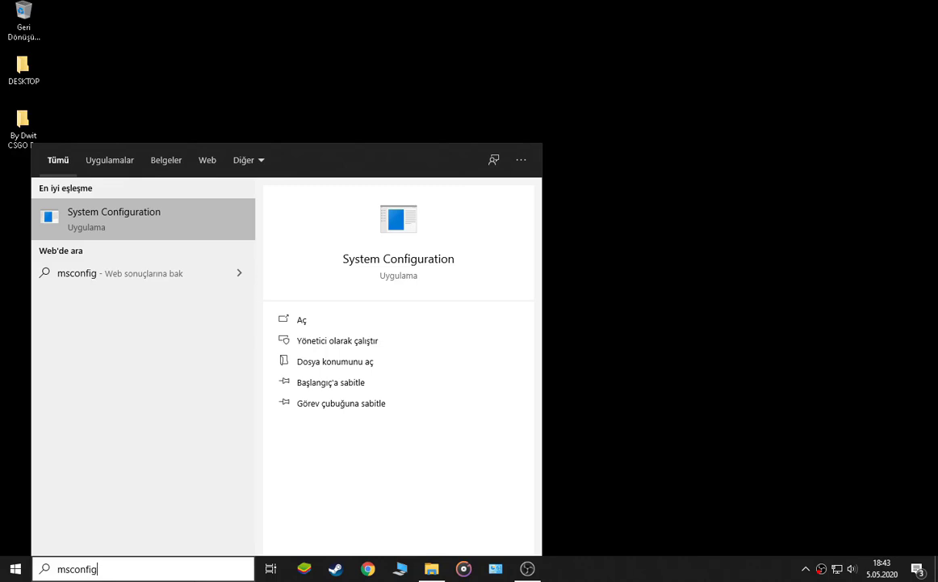
key(Return)
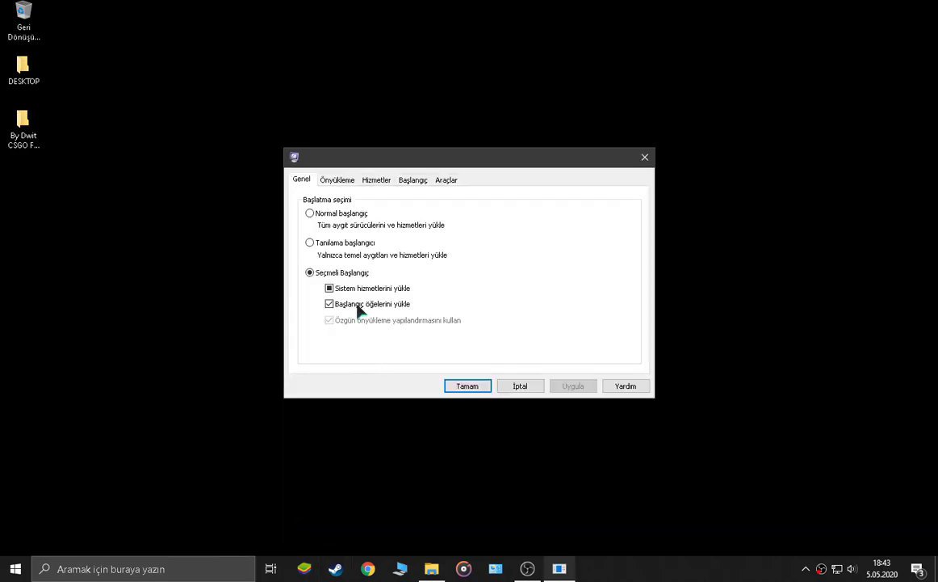
click(412, 181)
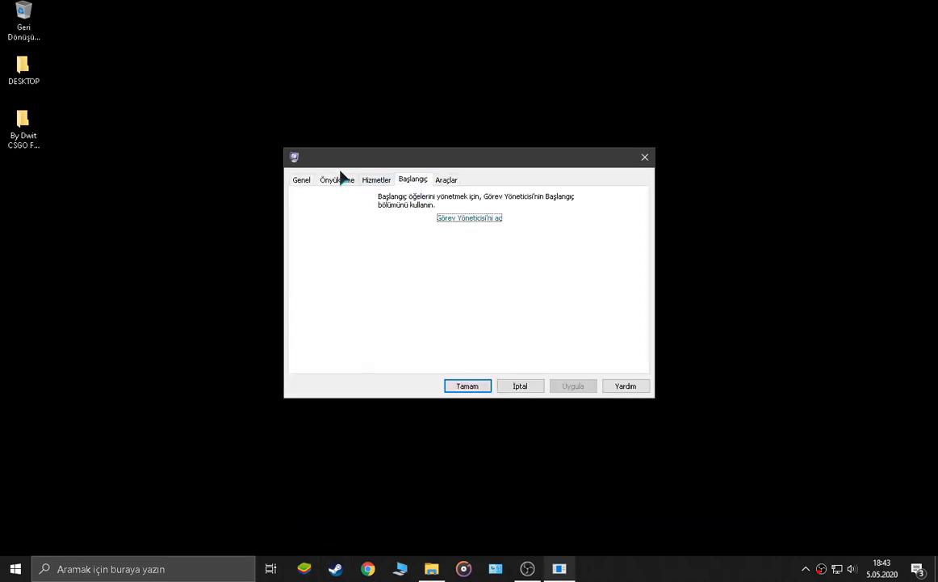
click(372, 182)
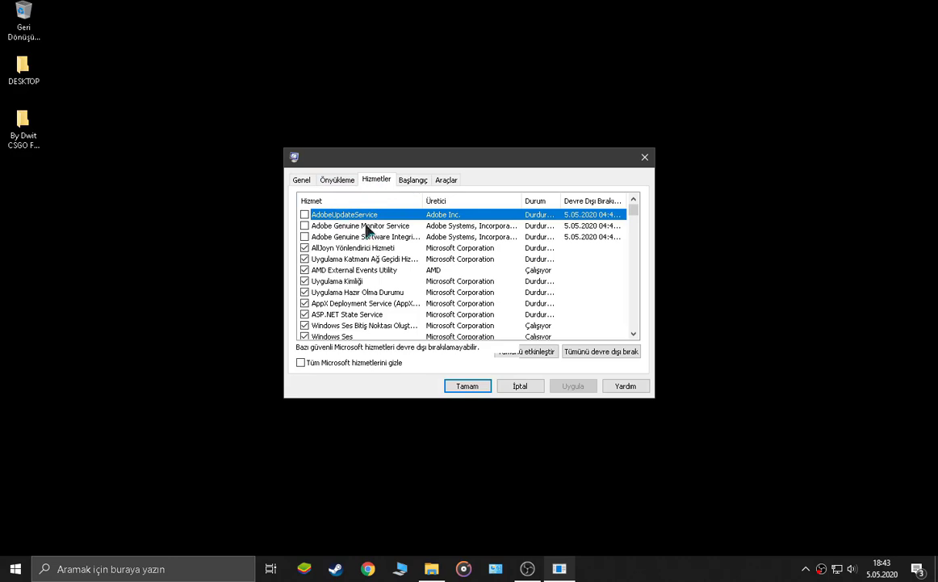
click(301, 363)
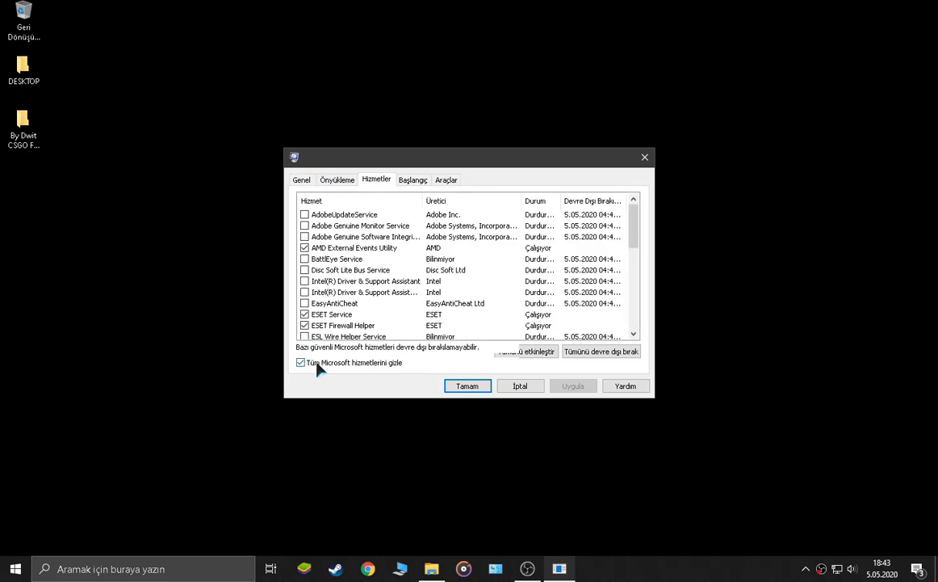
Review the non-Microsoft services for unneeded ones, accept the configuration and exit without restarting the computer.
scroll(323, 239, down, 1)
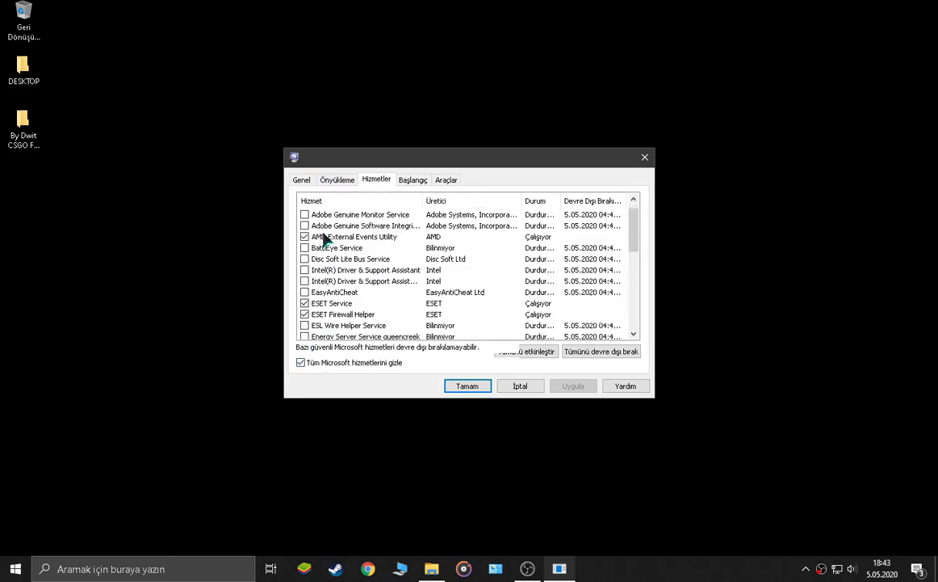
scroll(323, 234, down, 1)
scroll(325, 226, up, 2)
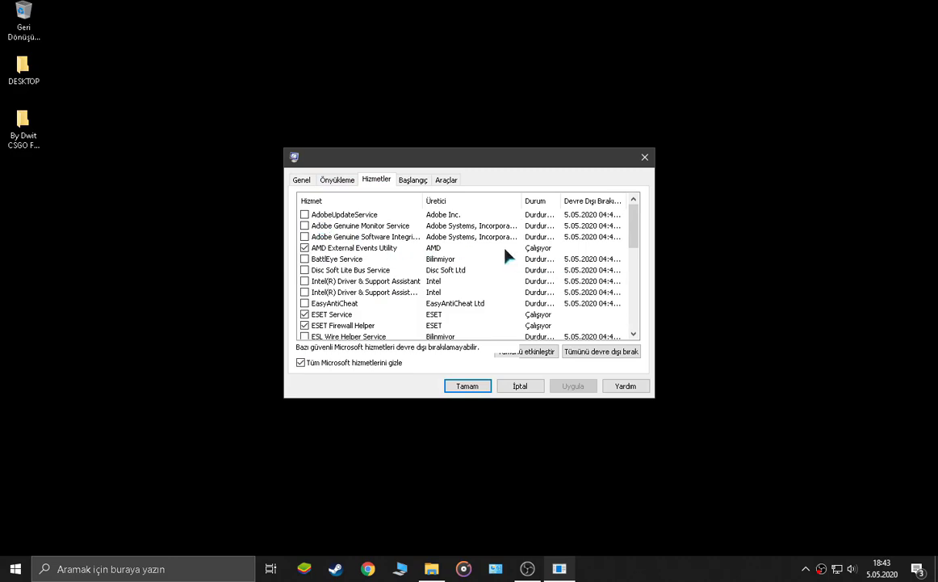
scroll(505, 255, down, 4)
scroll(428, 275, down, 5)
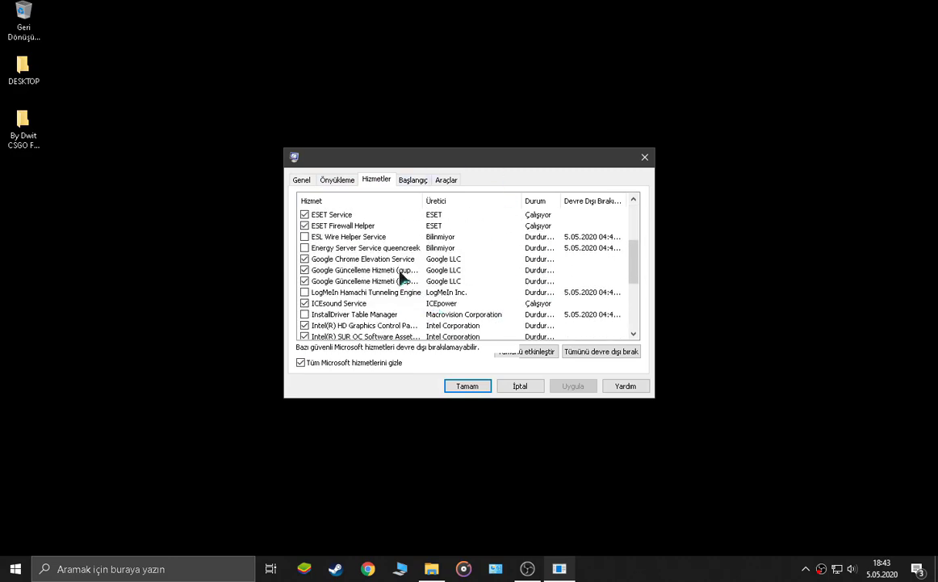
scroll(350, 270, down, 5)
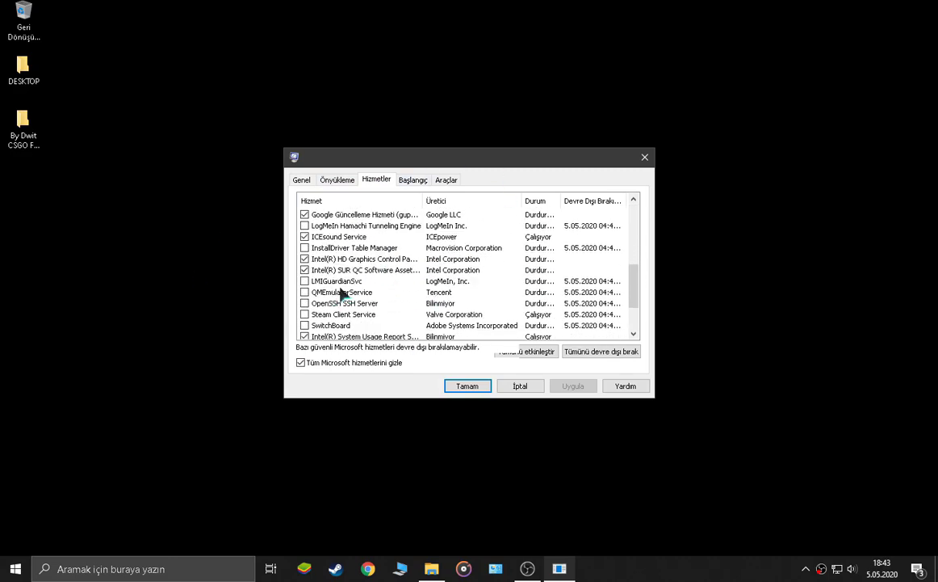
click(301, 269)
click(305, 281)
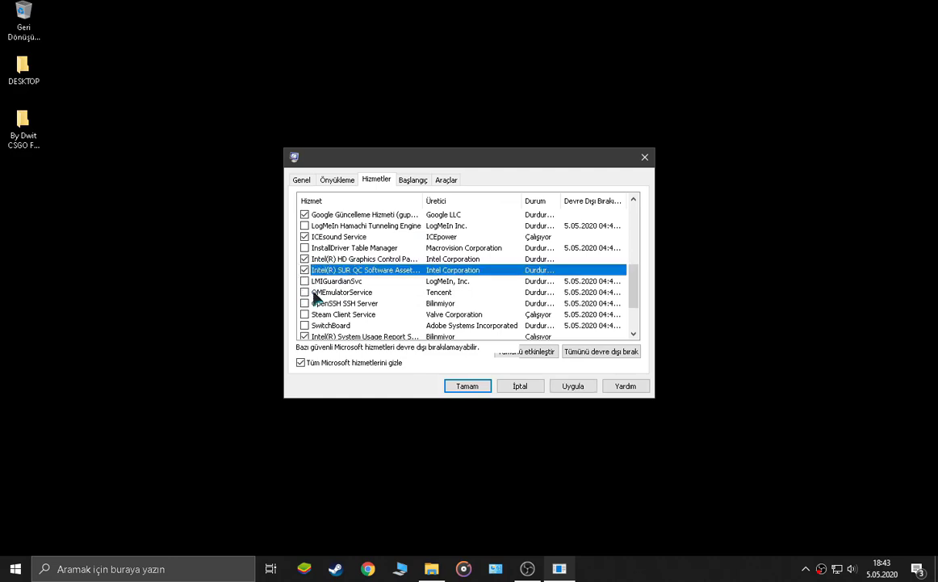
scroll(377, 266, down, 1)
scroll(339, 274, down, 1)
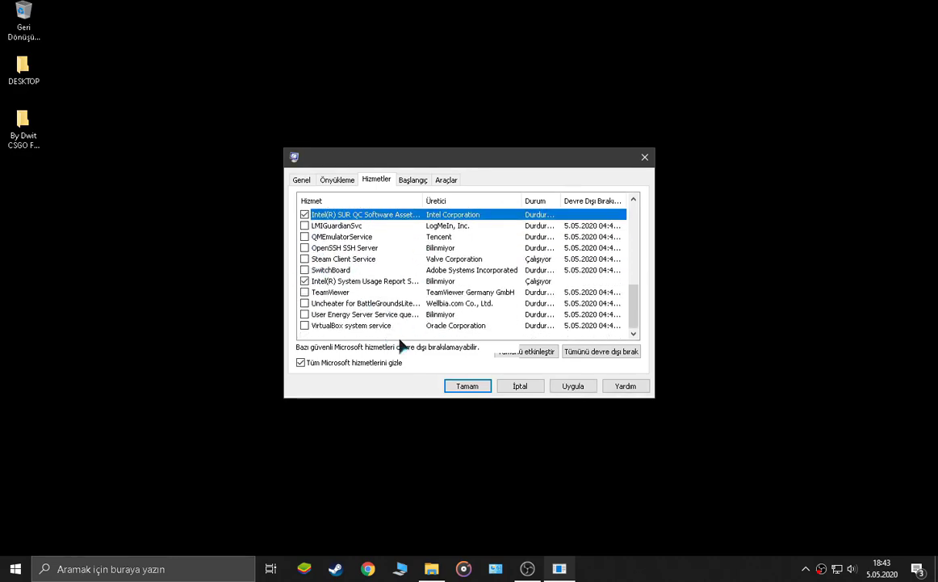
click(468, 386)
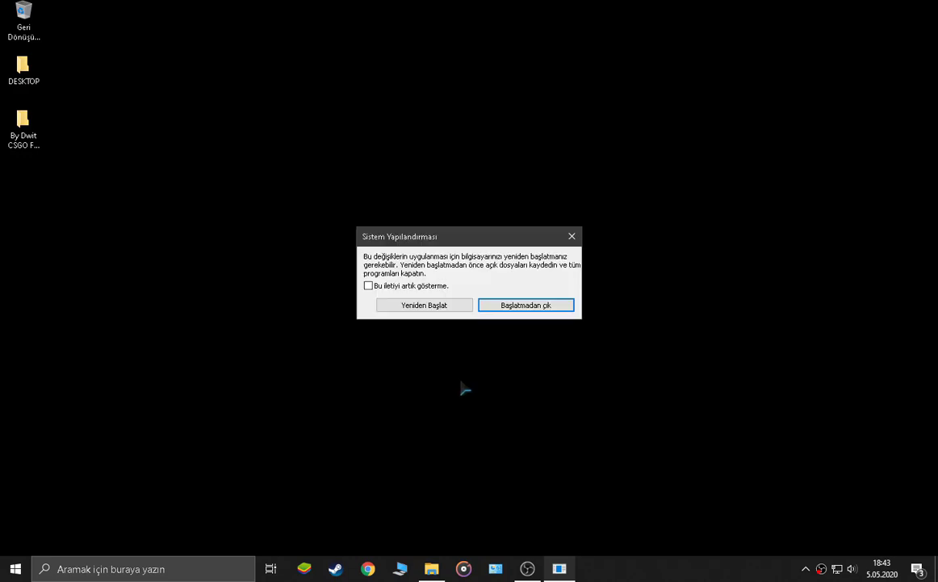
click(543, 307)
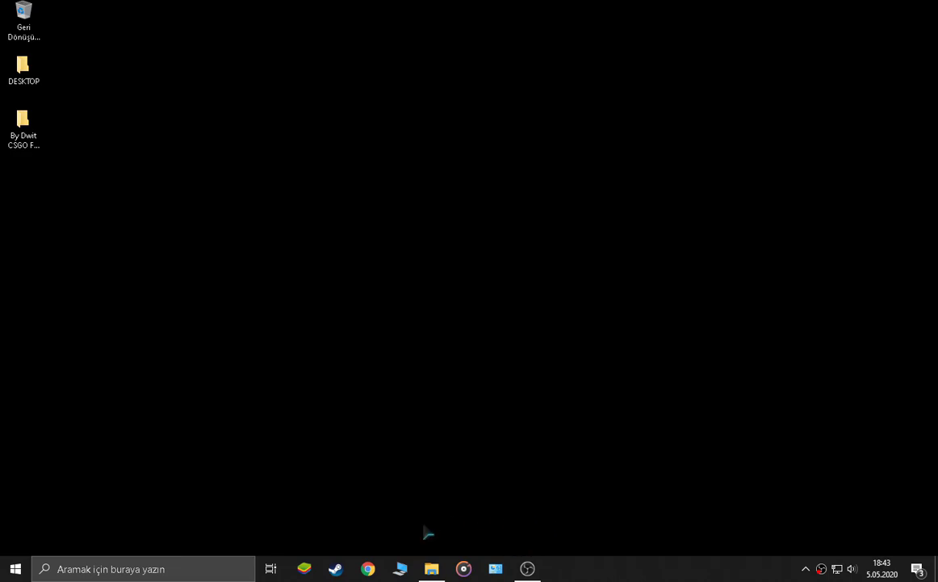
drag(552, 386, 687, 469)
right_click(359, 292)
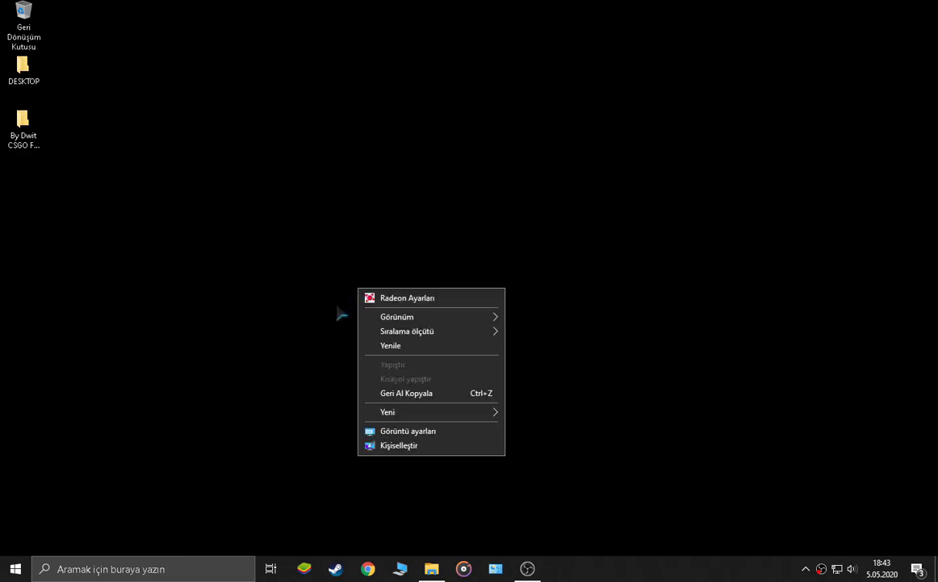
Open the Radeon settings and expand the custom resolutions in the display settings.
click(411, 301)
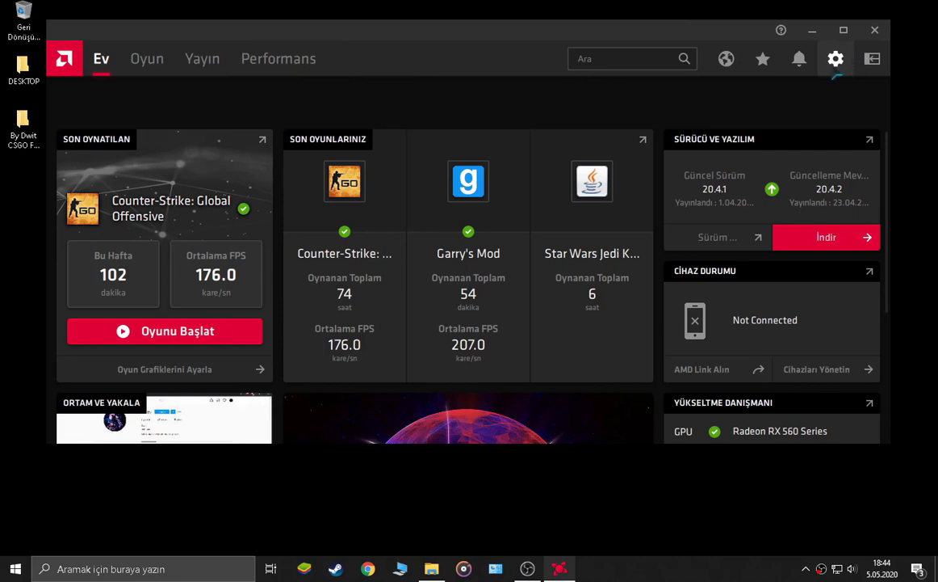
click(837, 73)
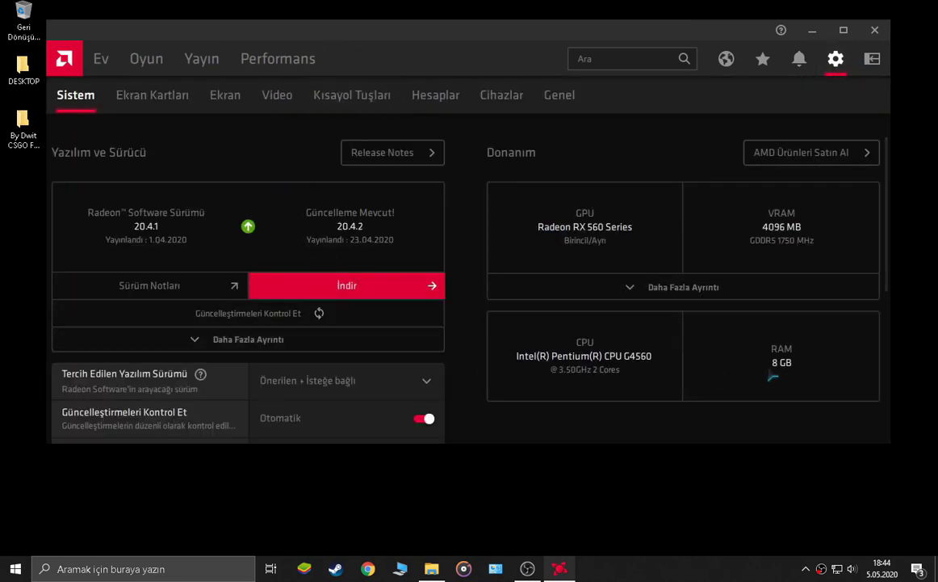
scroll(703, 341, down, 5)
click(218, 96)
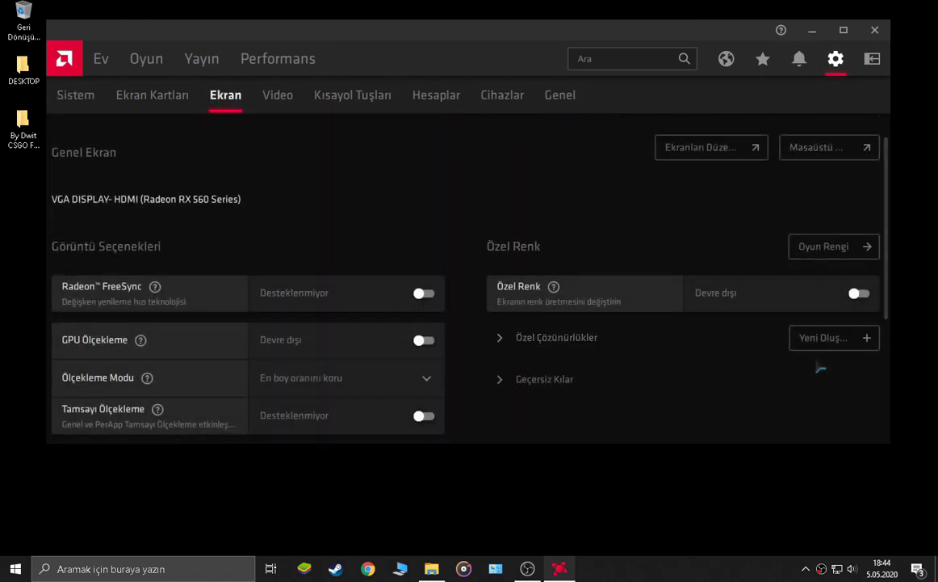
click(531, 338)
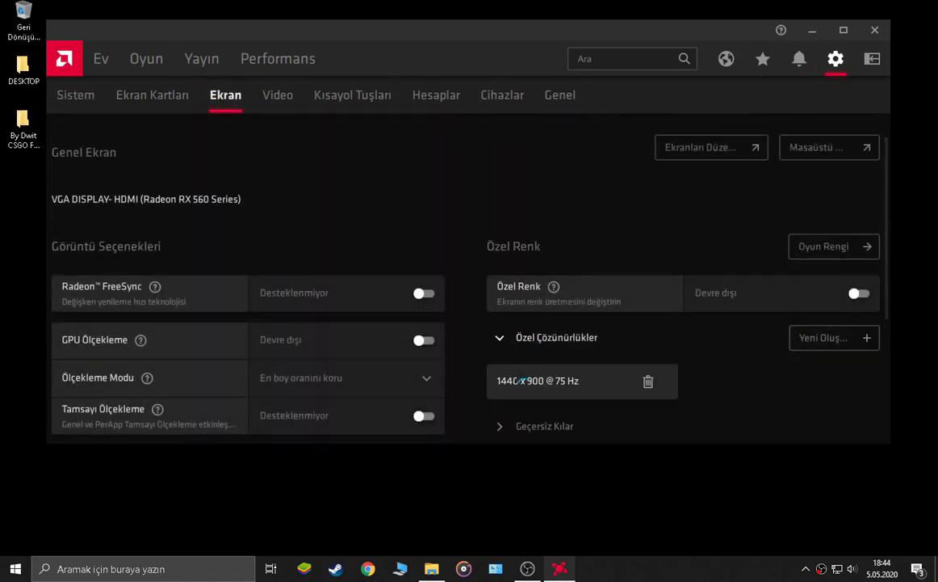
Create a custom resolution of 1440 x 900 at 80 Hz and minimise the Radeon window.
click(804, 339)
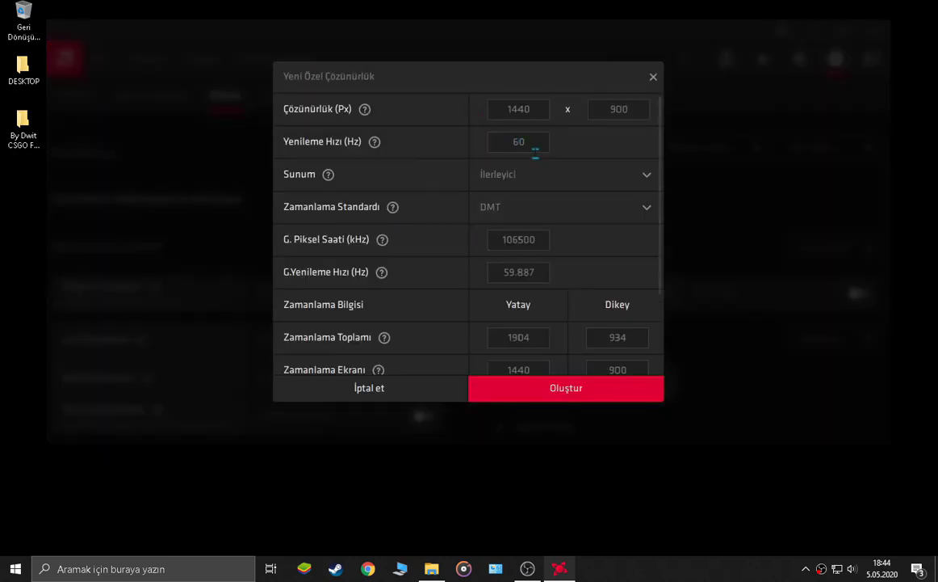
double_click(535, 147)
key(BackSpace)
key(BackSpace)
click(517, 392)
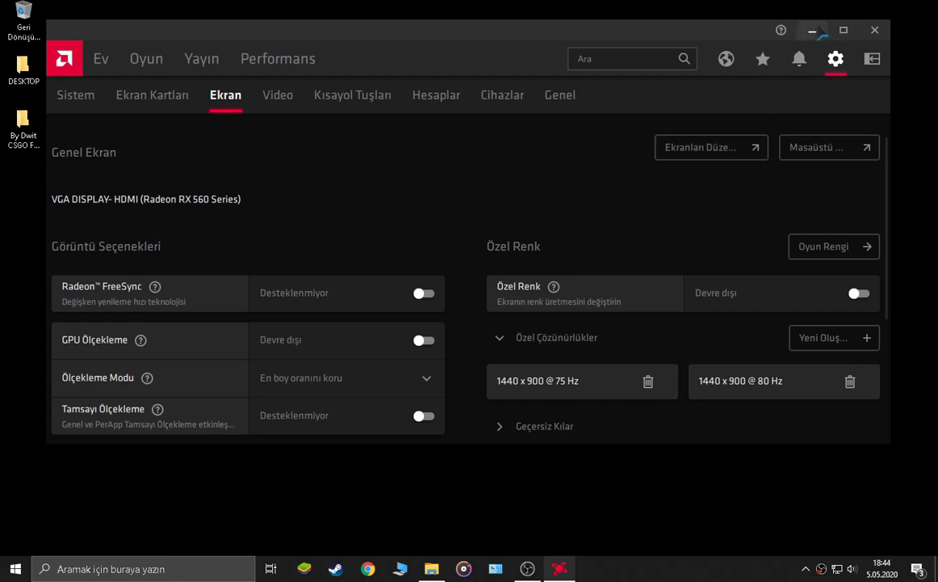
click(817, 34)
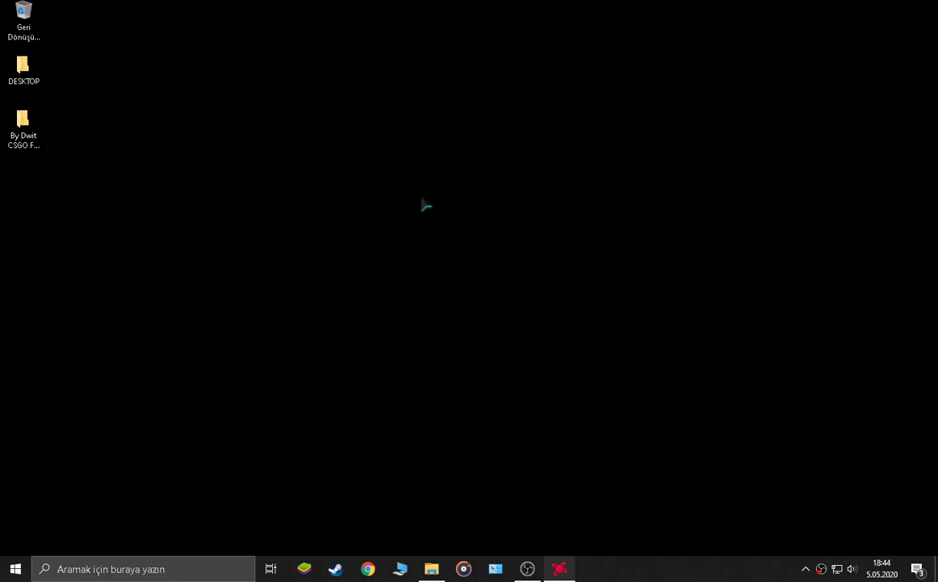
Open the Windows advanced display settings and bring up the adapter properties for display 1.
right_click(298, 292)
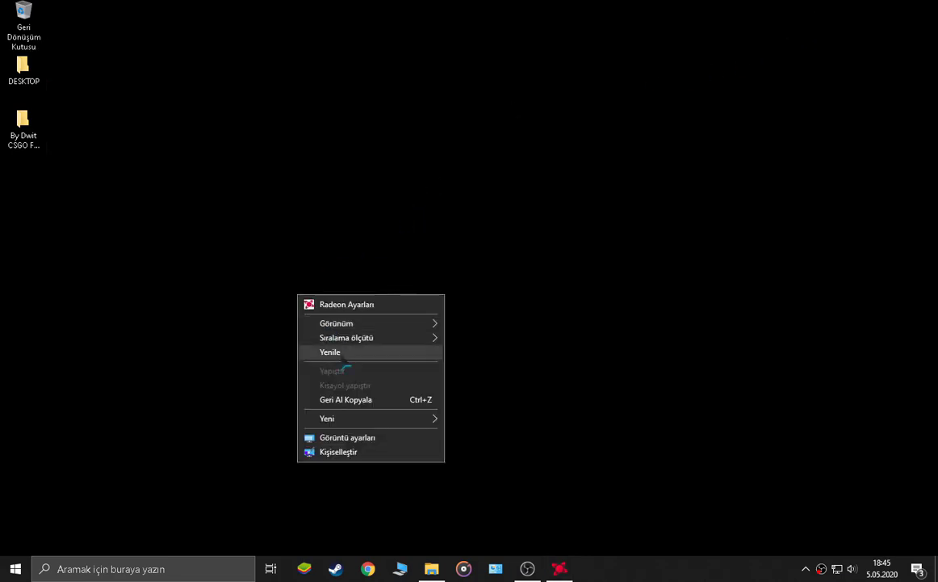
click(347, 429)
drag(483, 5, 472, 30)
drag(479, 325, 429, 501)
drag(631, 342, 921, 299)
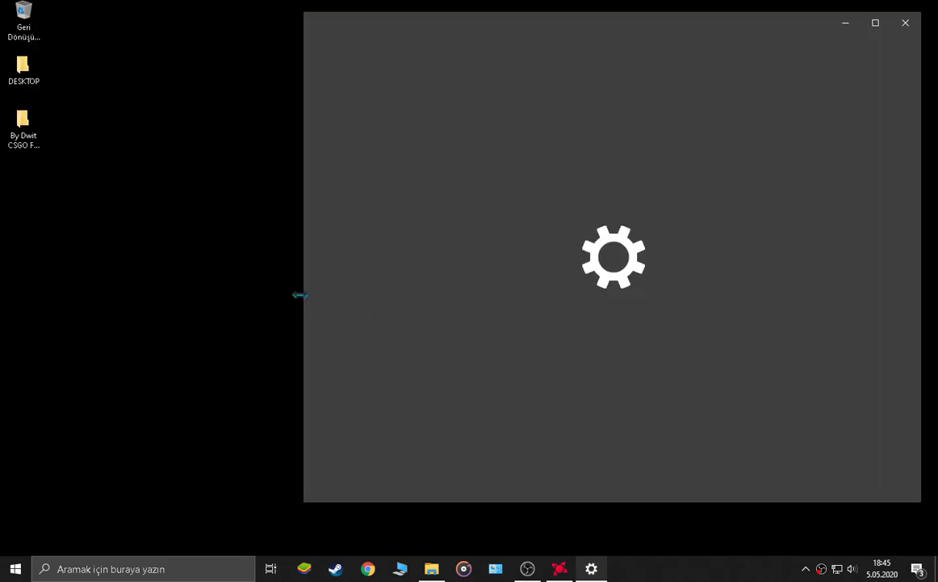
drag(304, 292, 205, 304)
drag(441, 19, 335, 13)
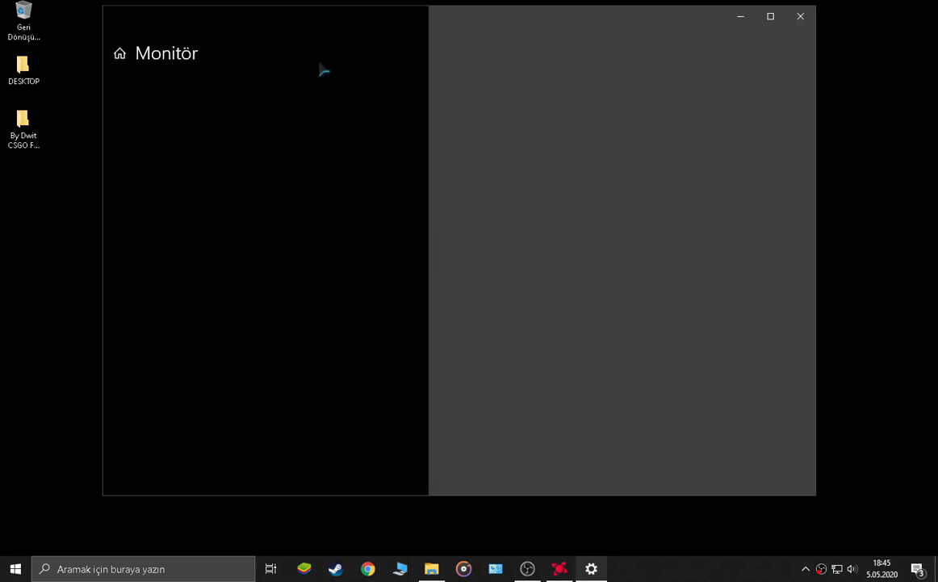
scroll(442, 250, down, 5)
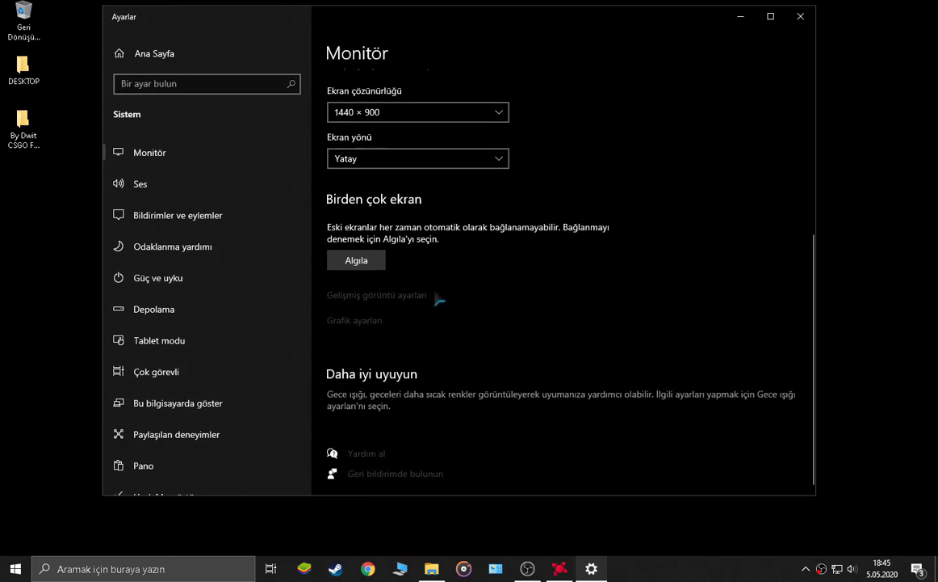
click(371, 304)
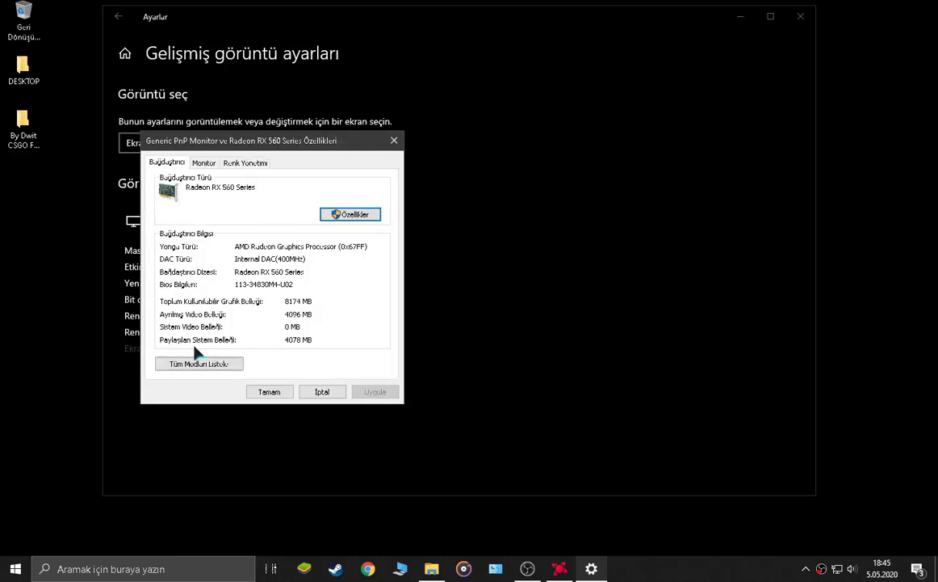
Set the monitor's screen refresh rate to 75 Hertz, apply it and keep the change.
click(206, 162)
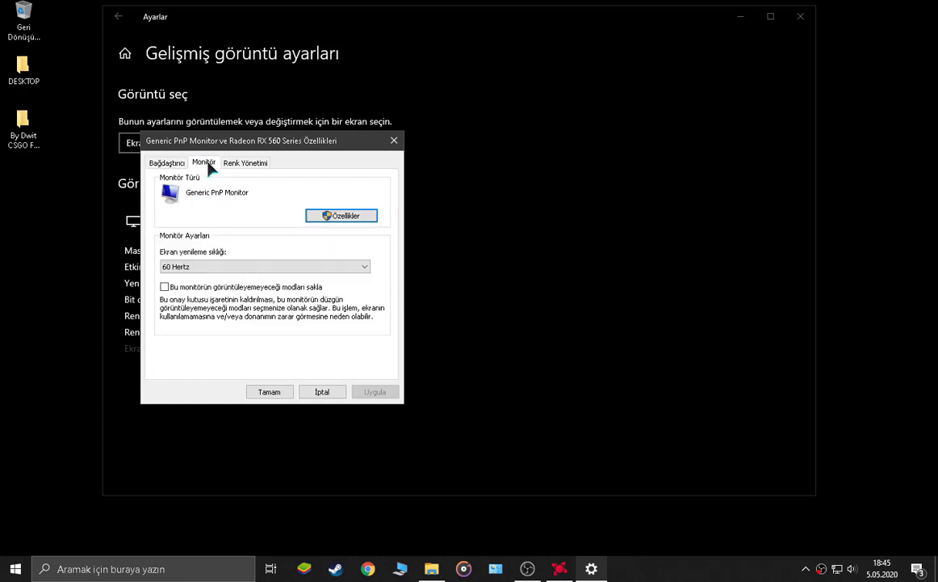
click(220, 268)
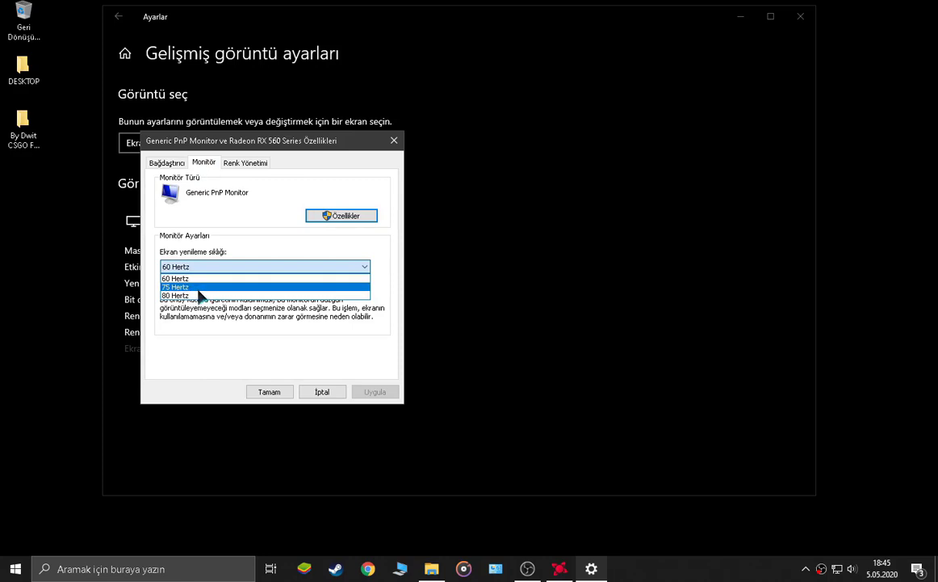
click(198, 287)
click(370, 392)
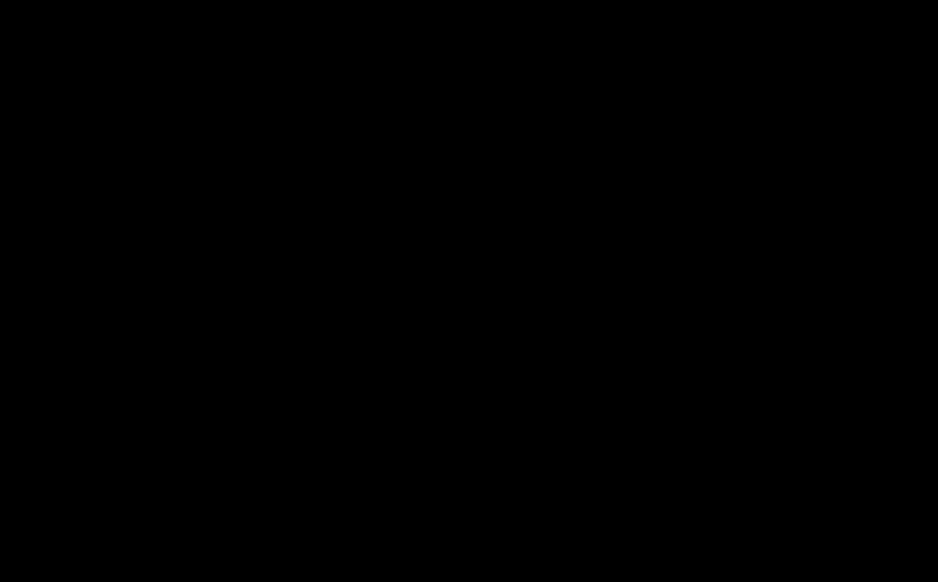
click(322, 277)
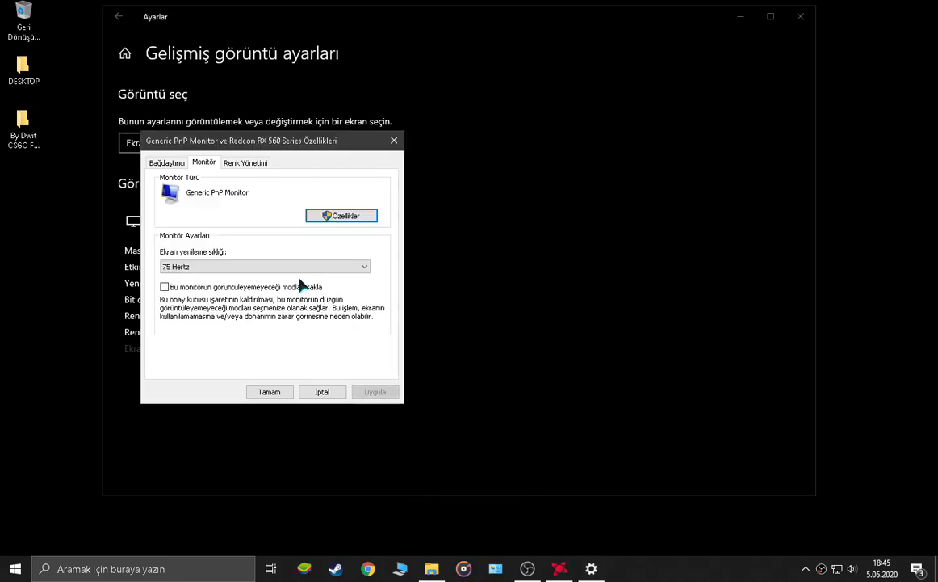
Try an 80 Hertz screen refresh rate for the monitor and revert the display change.
click(216, 266)
click(182, 296)
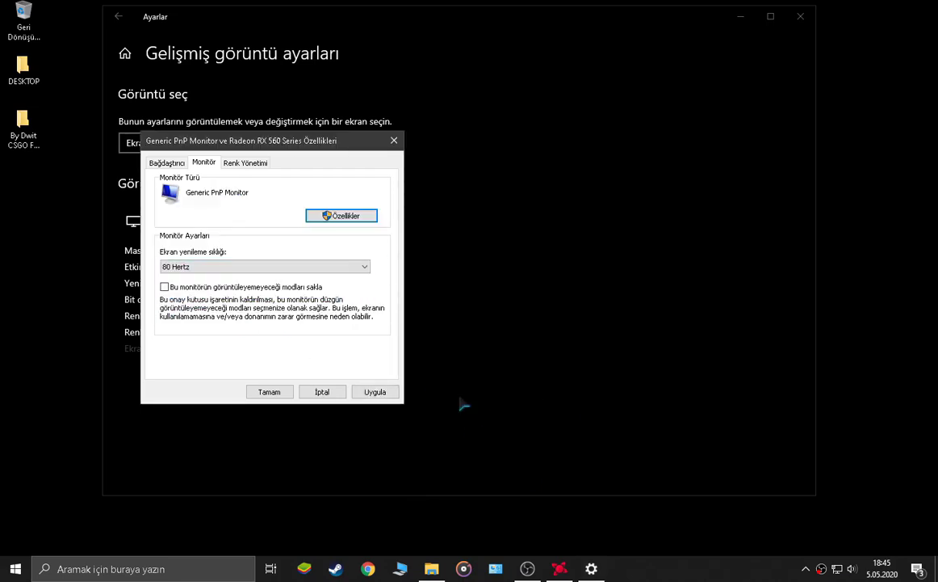
click(373, 391)
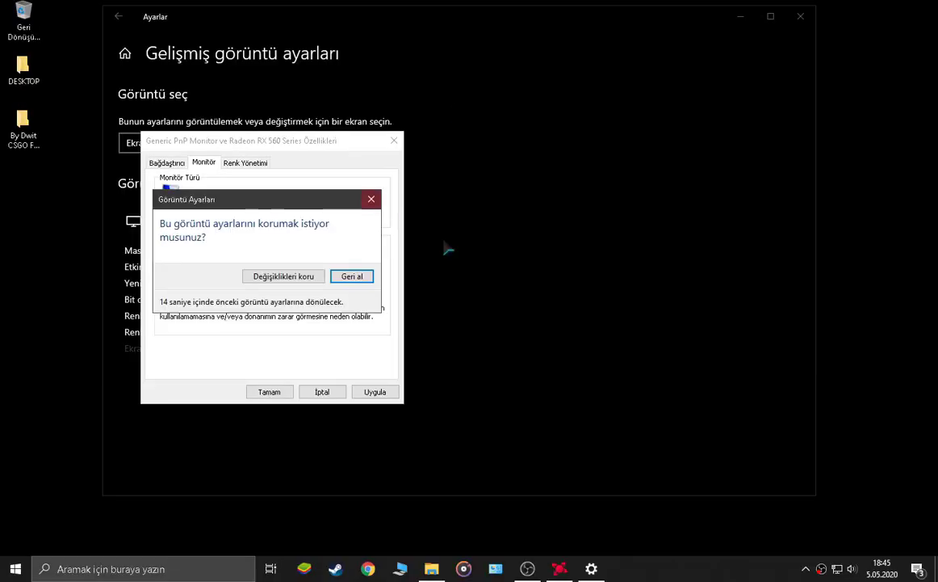
click(363, 274)
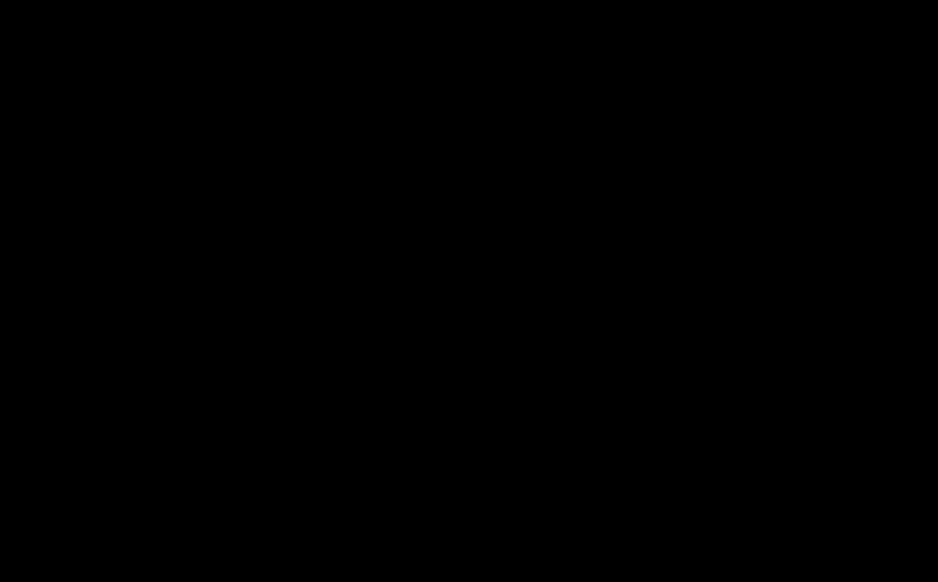
Reselect 75 Hertz as the monitor's refresh rate, accept it and close the display settings and adapter properties windows.
click(364, 266)
click(232, 291)
click(357, 392)
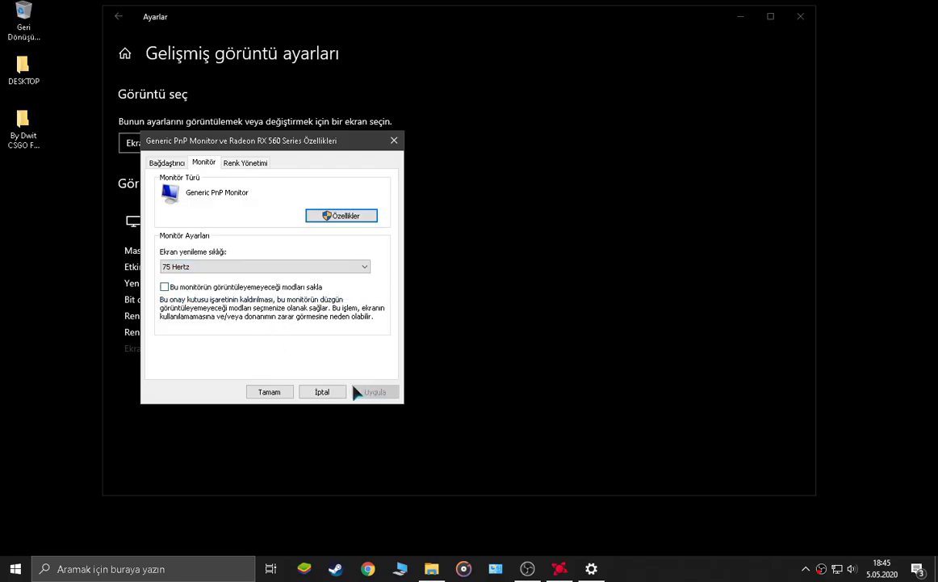
click(269, 391)
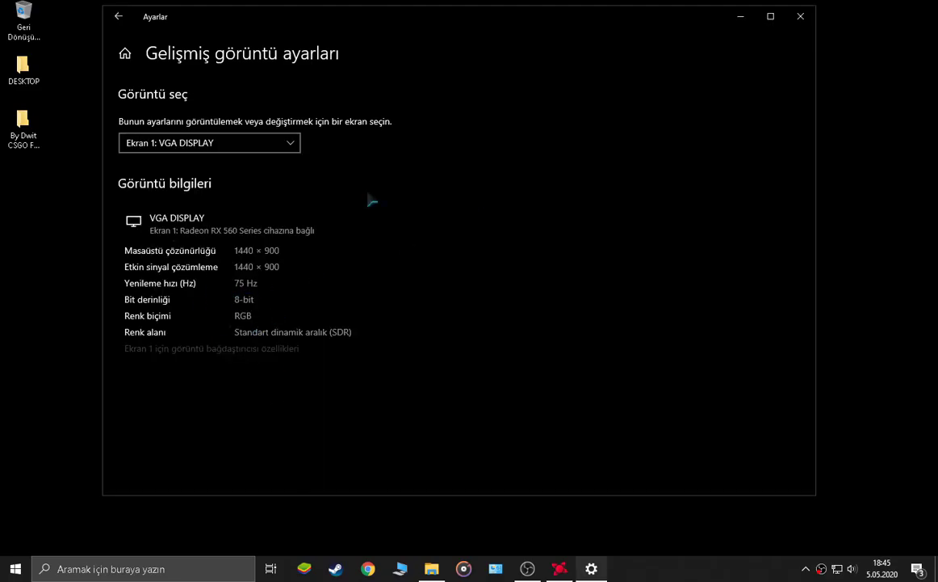
click(800, 17)
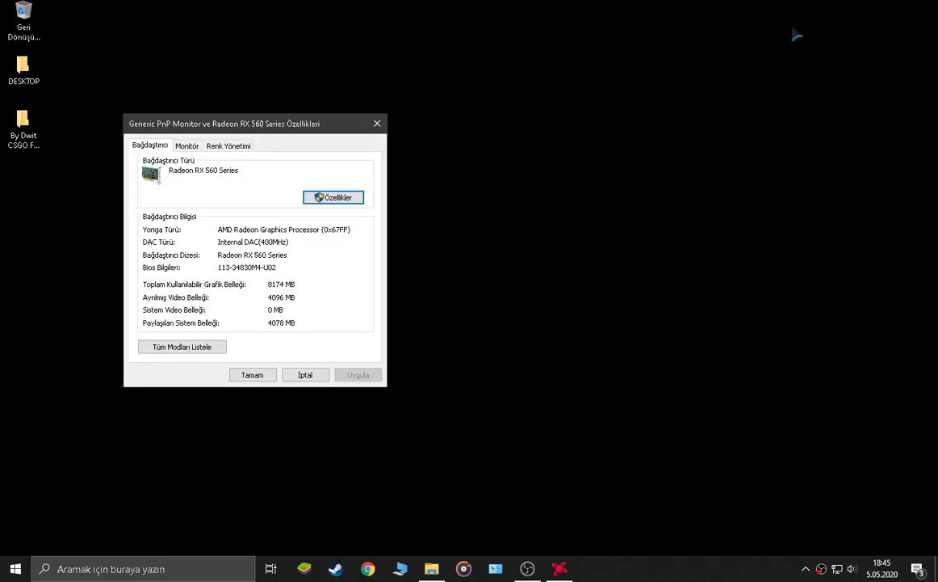
click(377, 124)
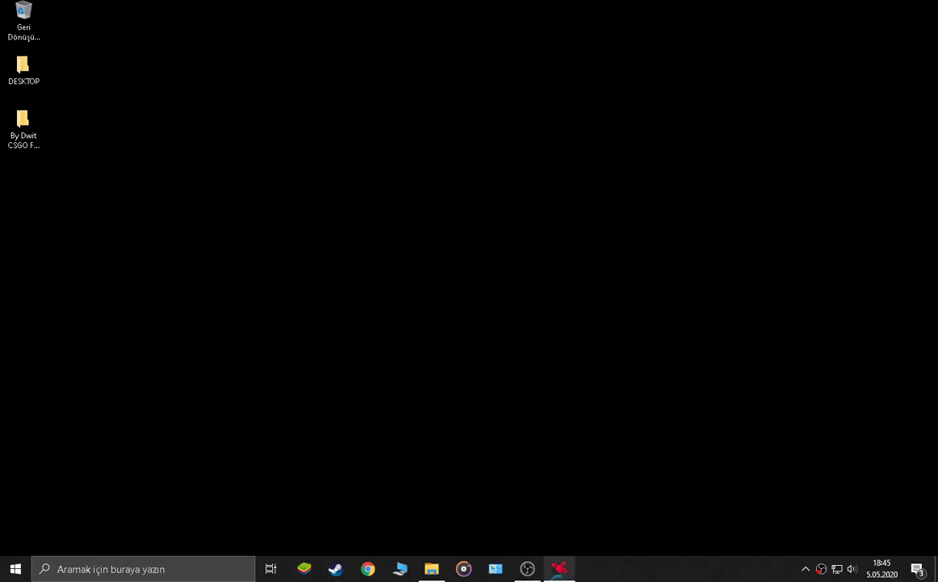
Switch back to the Radeon settings and delete the 1440 x 900 @ 80 Hz custom resolution.
click(560, 569)
scroll(846, 352, down, 3)
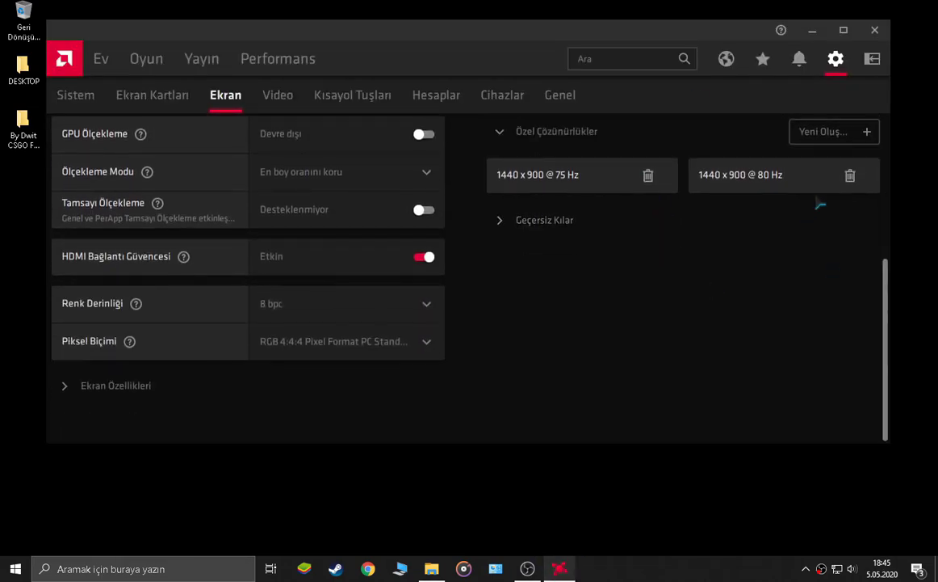
click(851, 234)
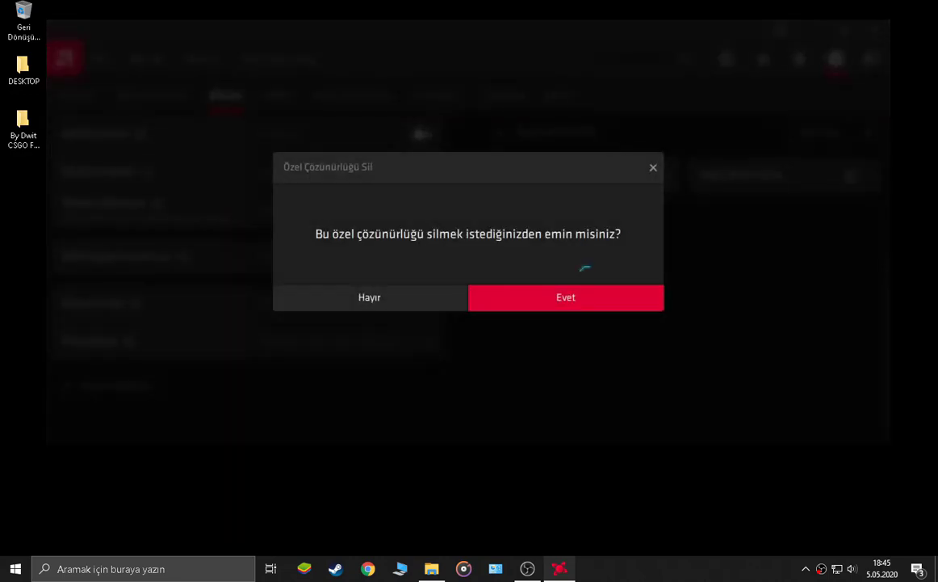
click(568, 298)
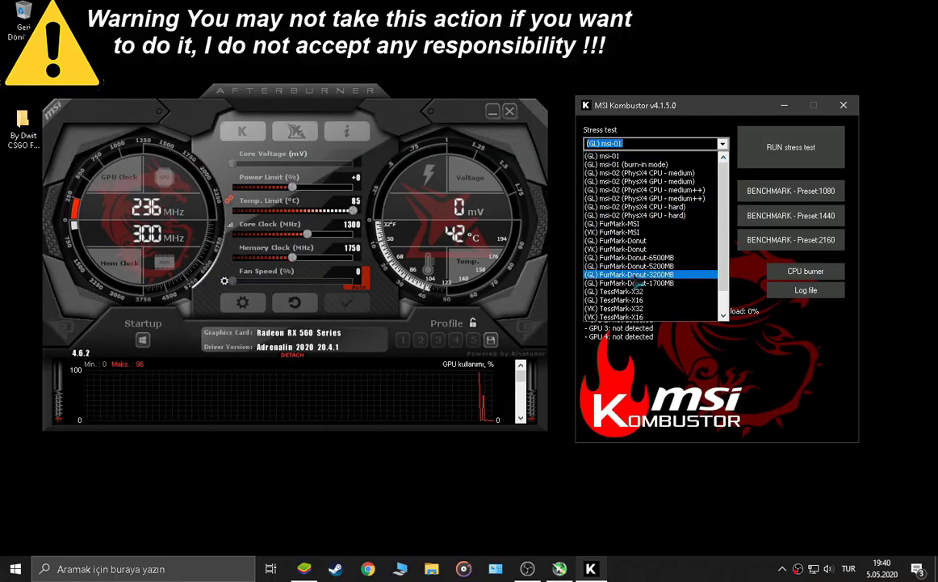
Choose the (GL) FurMark-MSI stress test in MSI Kombustor and apply a +75% power limit and 1320 MHz core clock in MSI Afterburner.
click(643, 226)
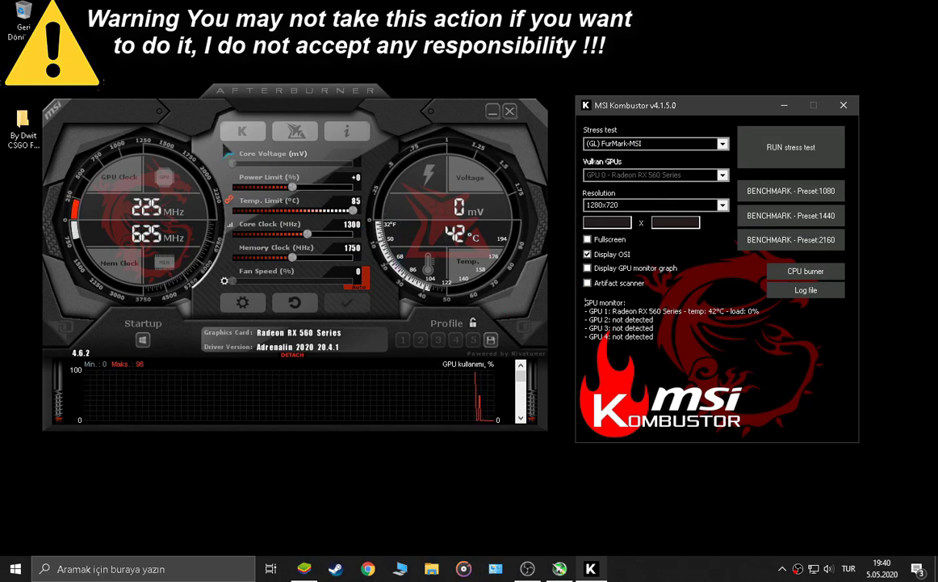
drag(289, 185, 352, 187)
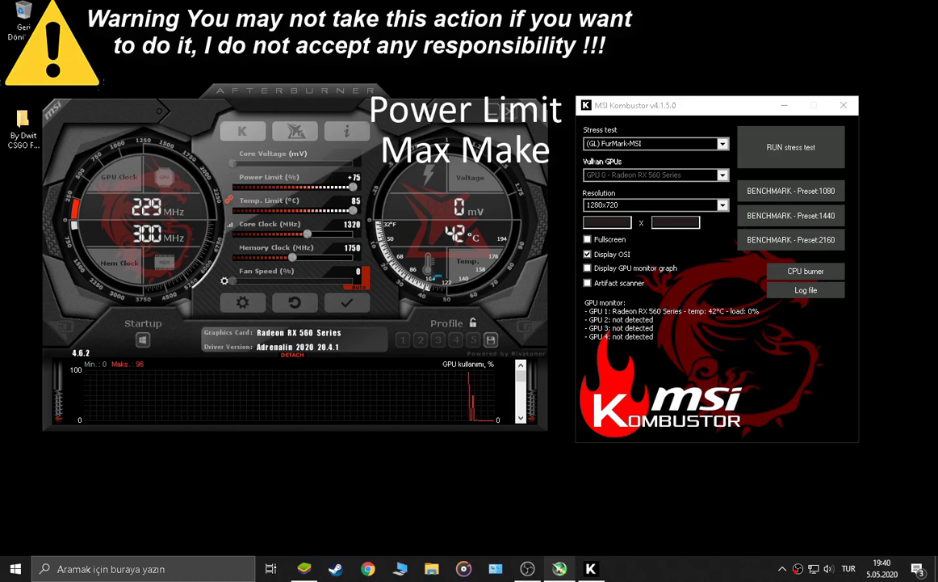
key(Return)
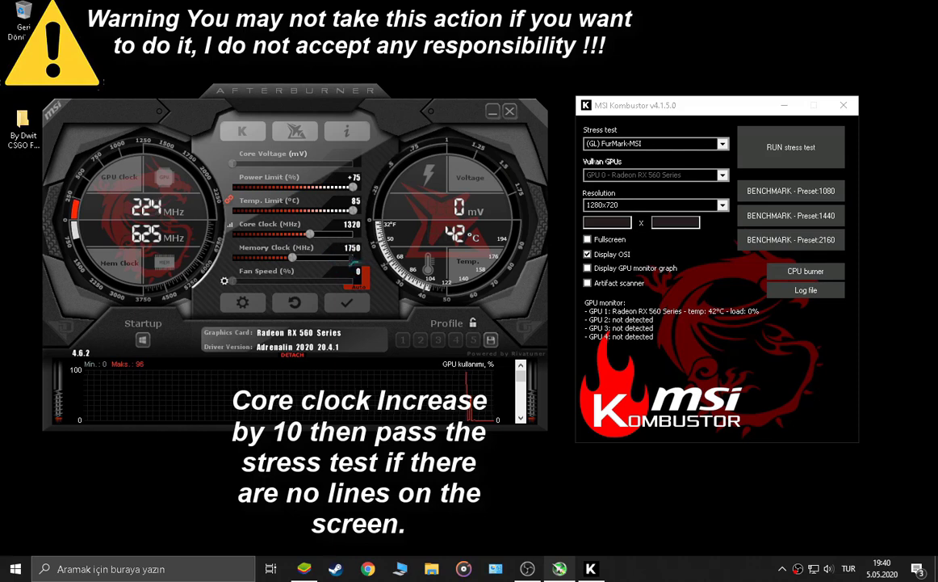
click(346, 304)
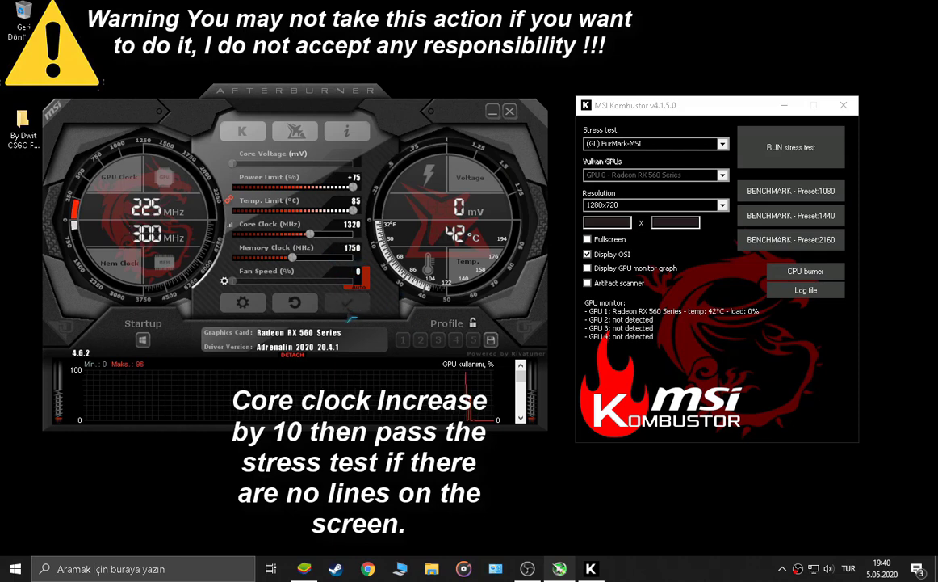
Run the FurMark-MSI stress test, watch the render for line artifacts and exit the test.
click(787, 149)
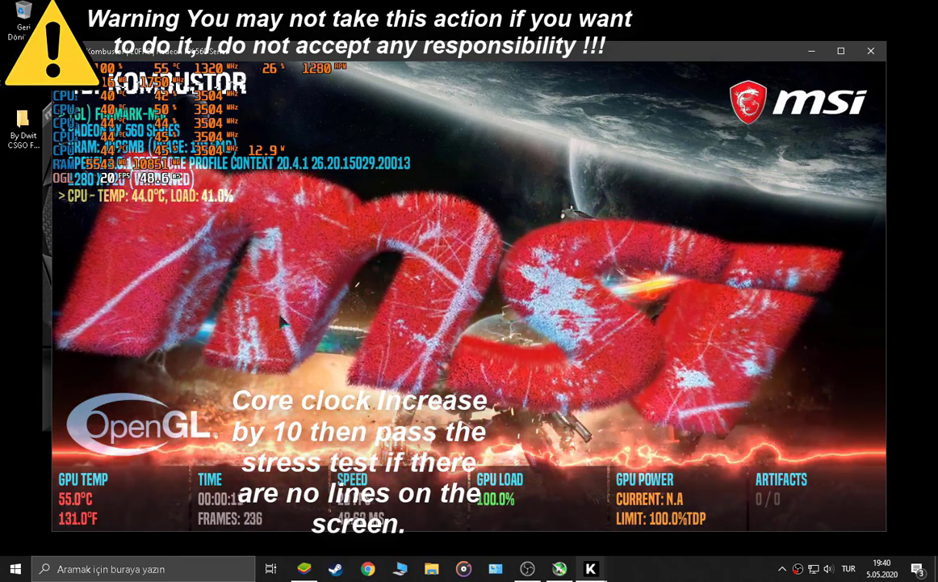
key(Escape)
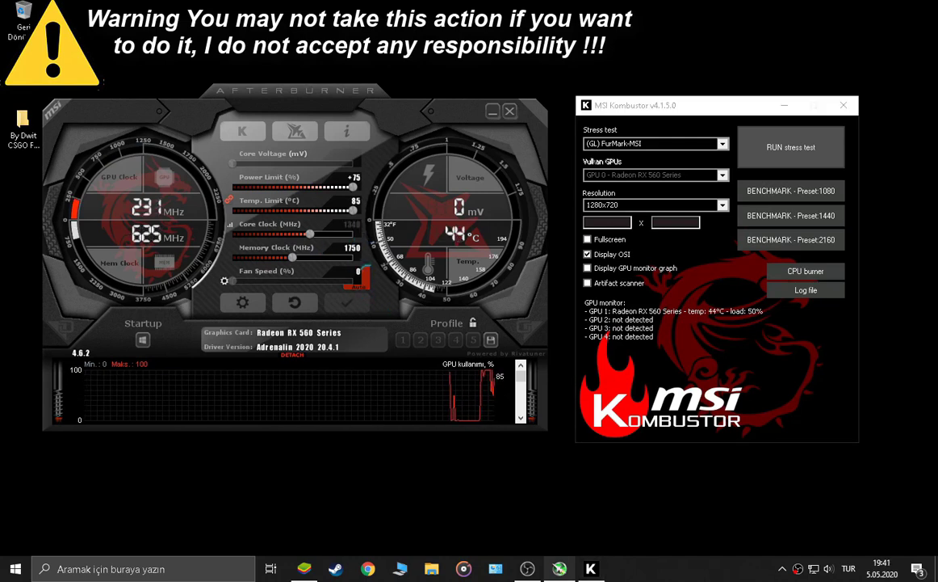
Raise the graphics card's core clock to 1340 MHz in MSI Afterburner.
key(Right)
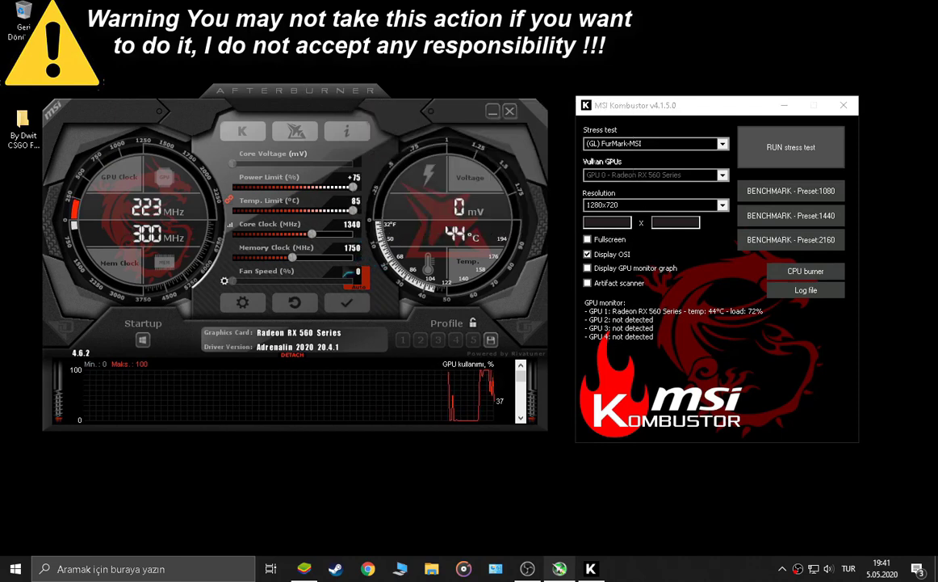